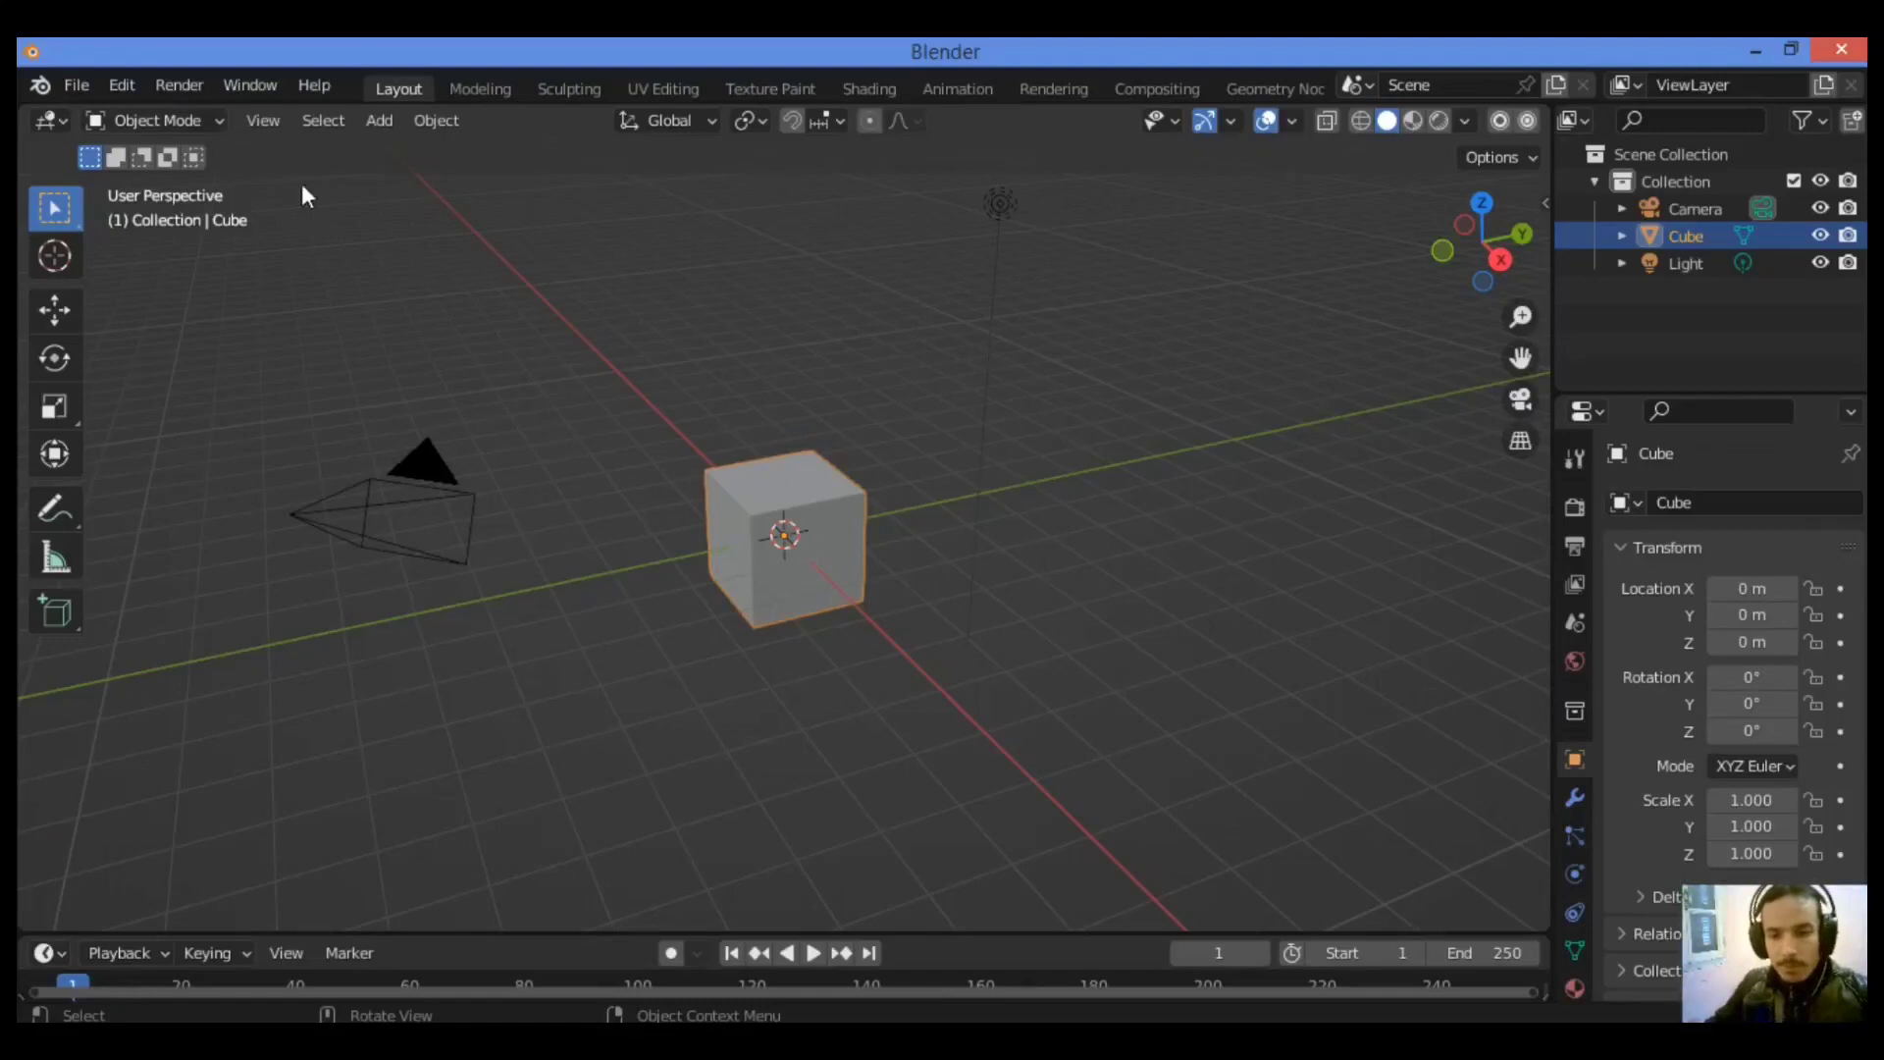
Enable the Mesh: Tissue add-on by searching 'tiss' in Preferences, then close Preferences
{"action": "left_click", "coordinate": [104, 84]}
{"action": "left_click", "coordinate": [258, 477]}
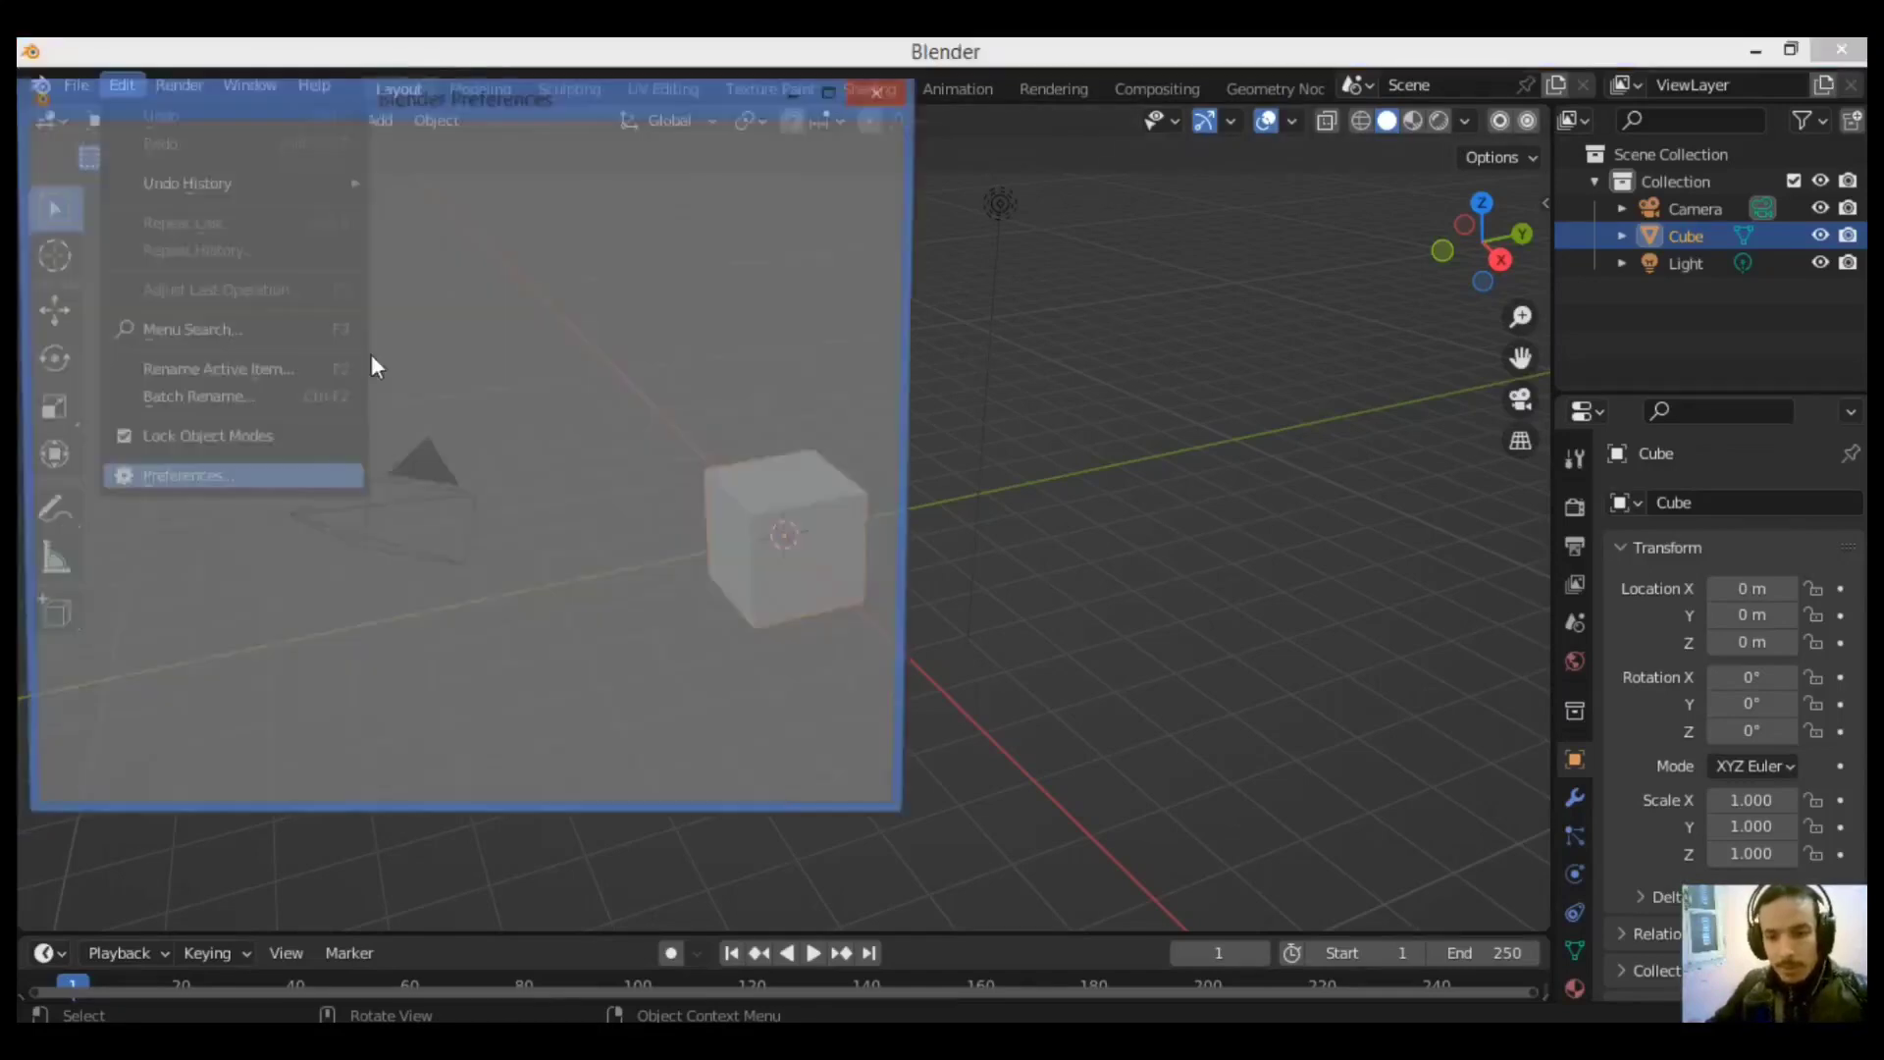
{"action": "left_click", "coordinate": [748, 177]}
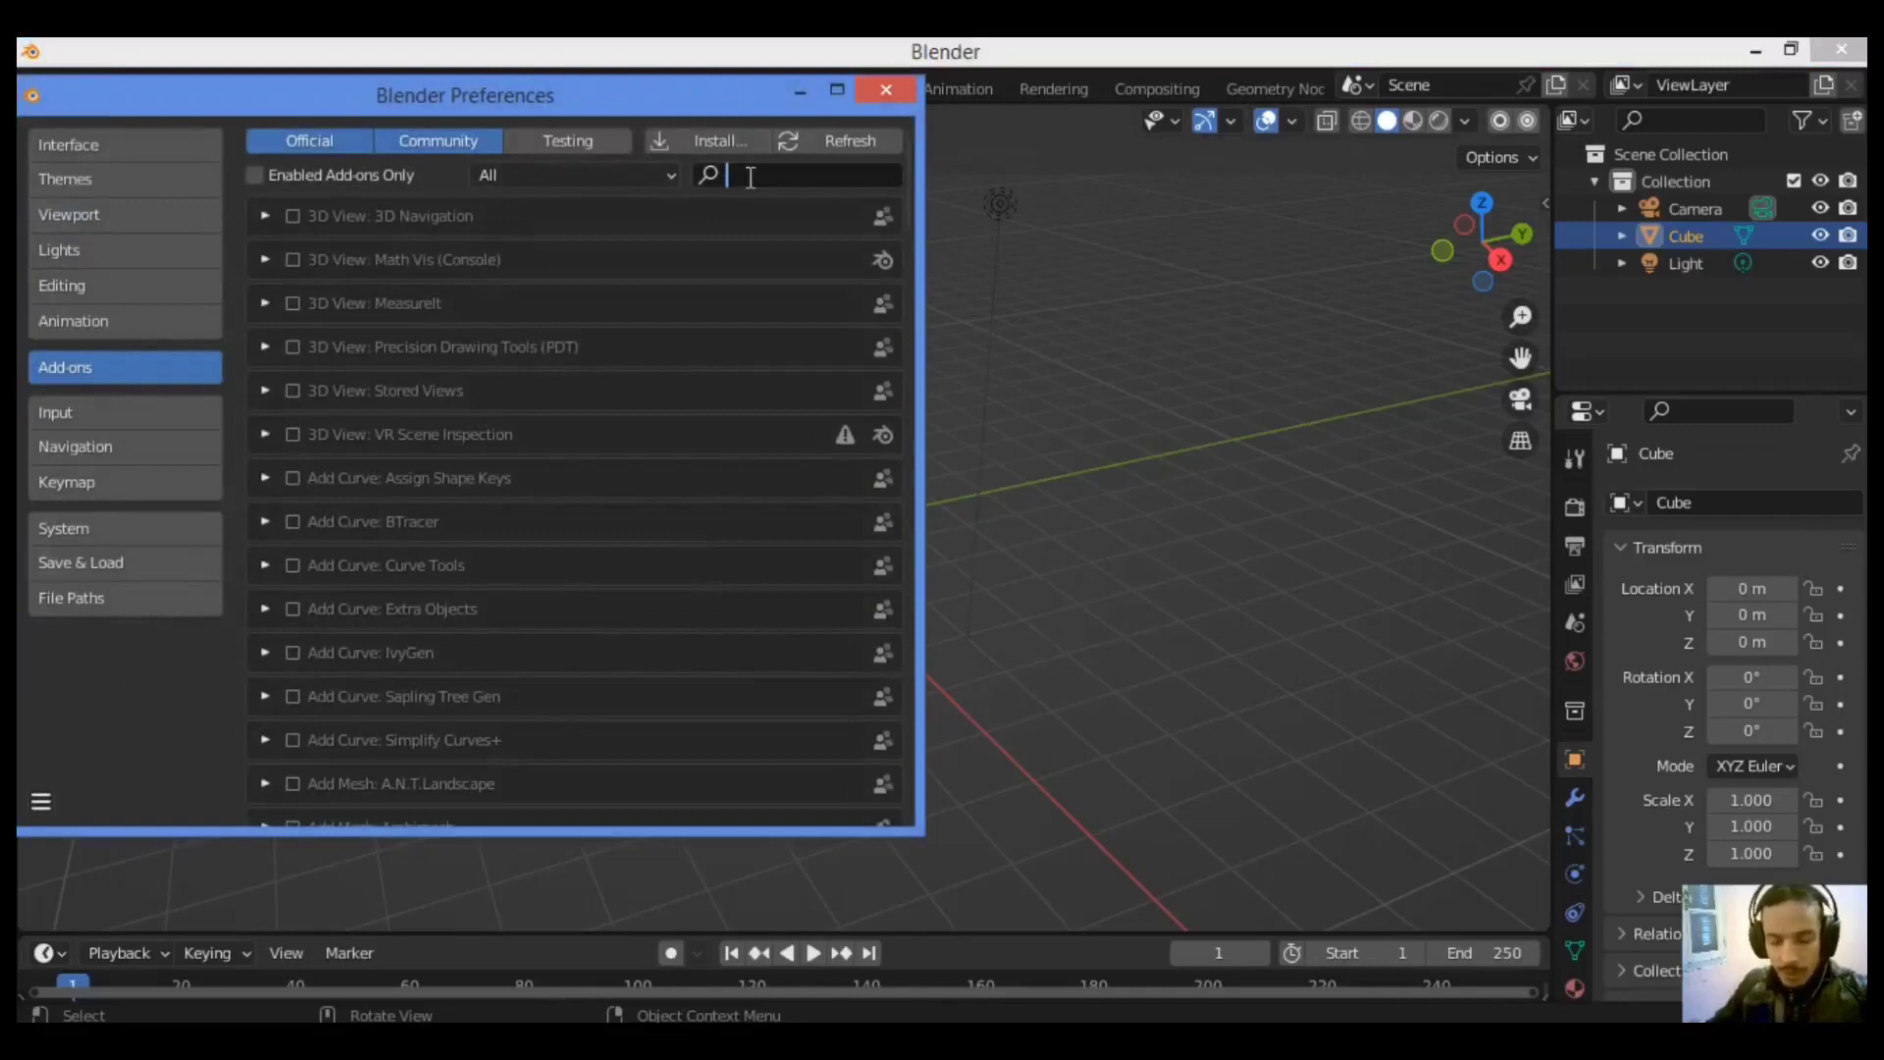
{"action": "type", "text": "tiss"}
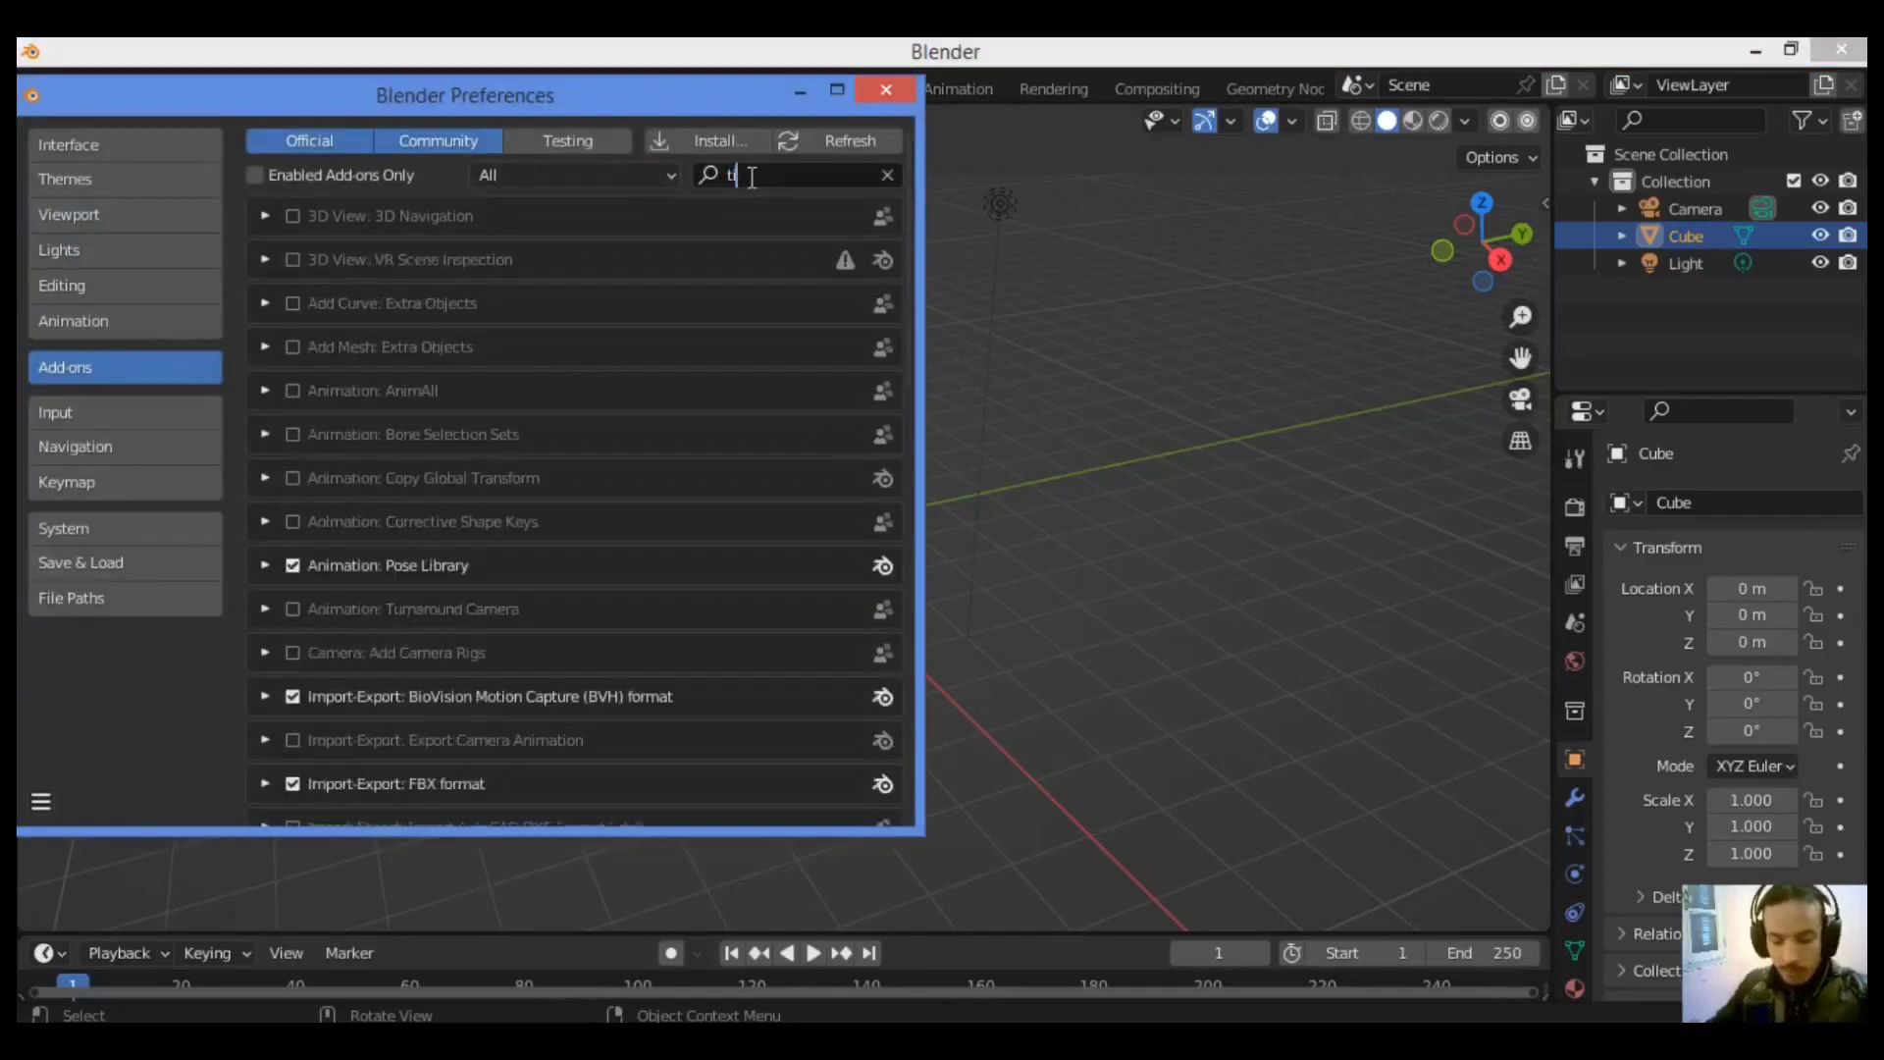
{"action": "key", "text": "Return"}
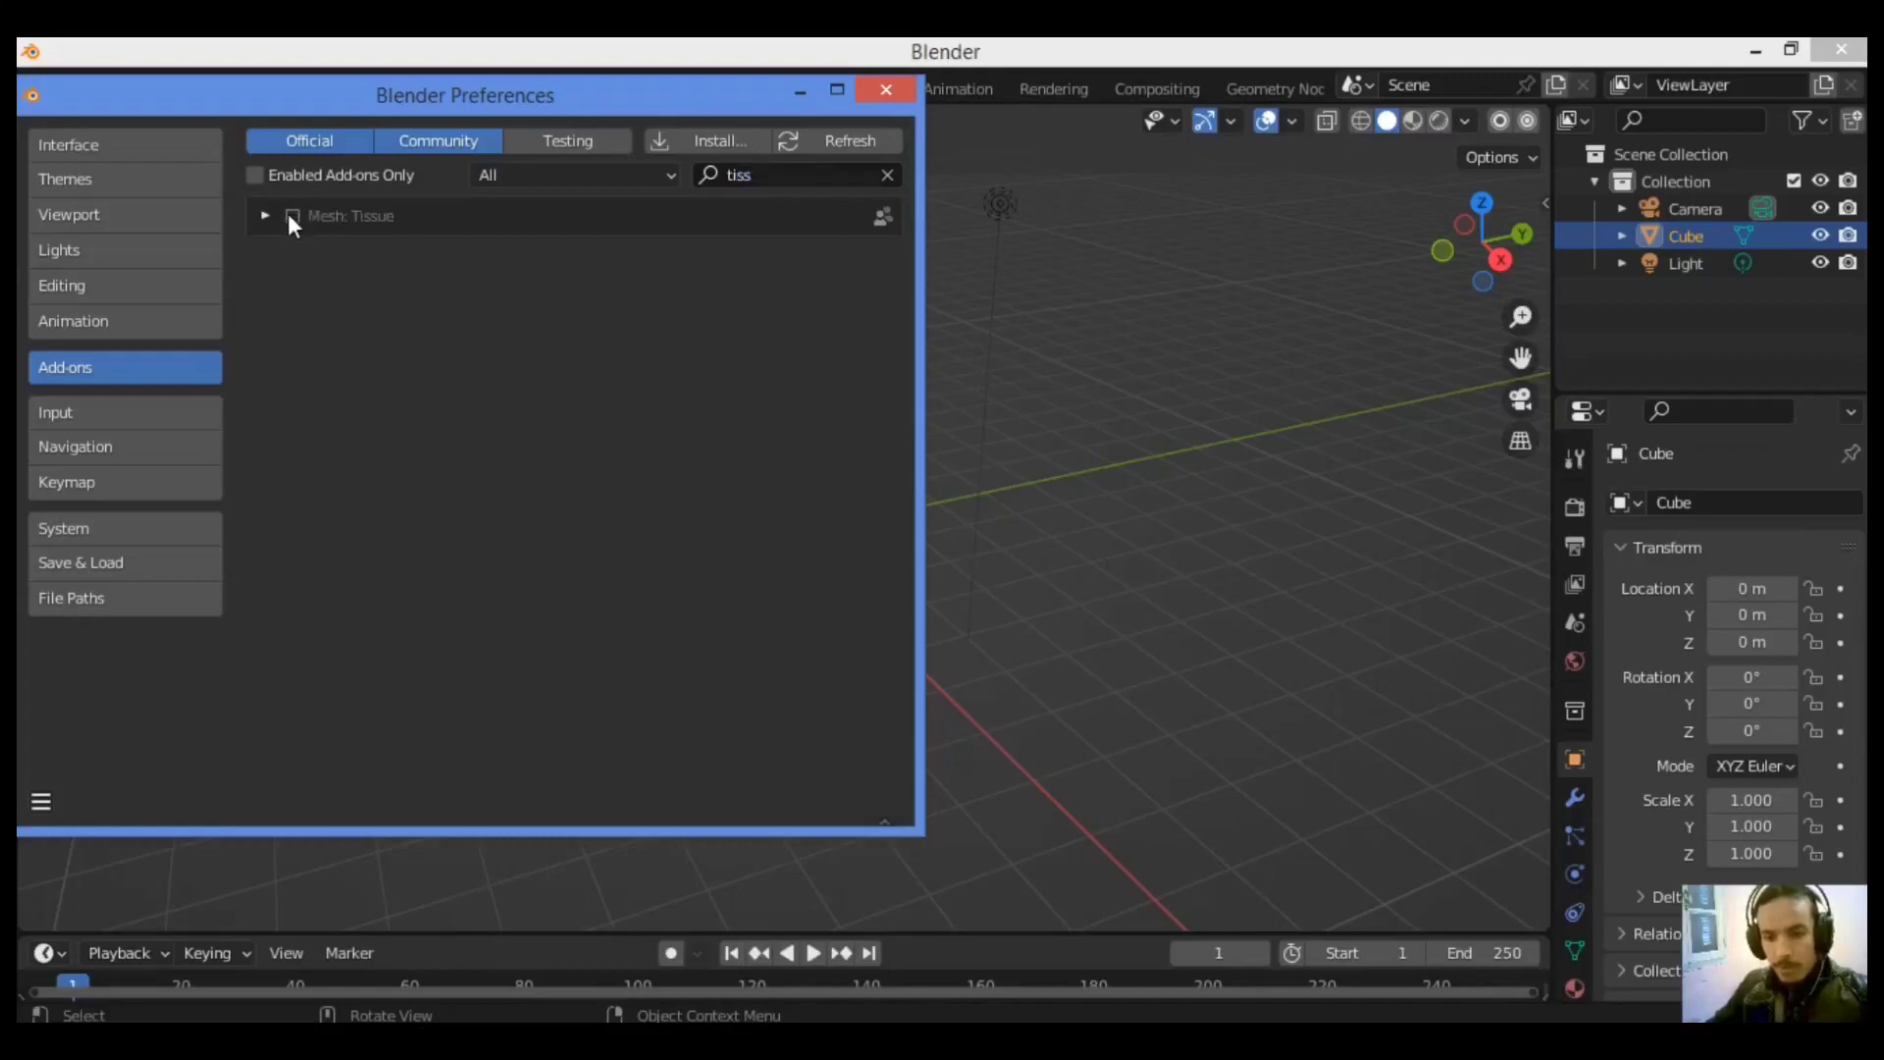
{"action": "left_click", "coordinate": [292, 215]}
{"action": "left_click", "coordinate": [267, 216]}
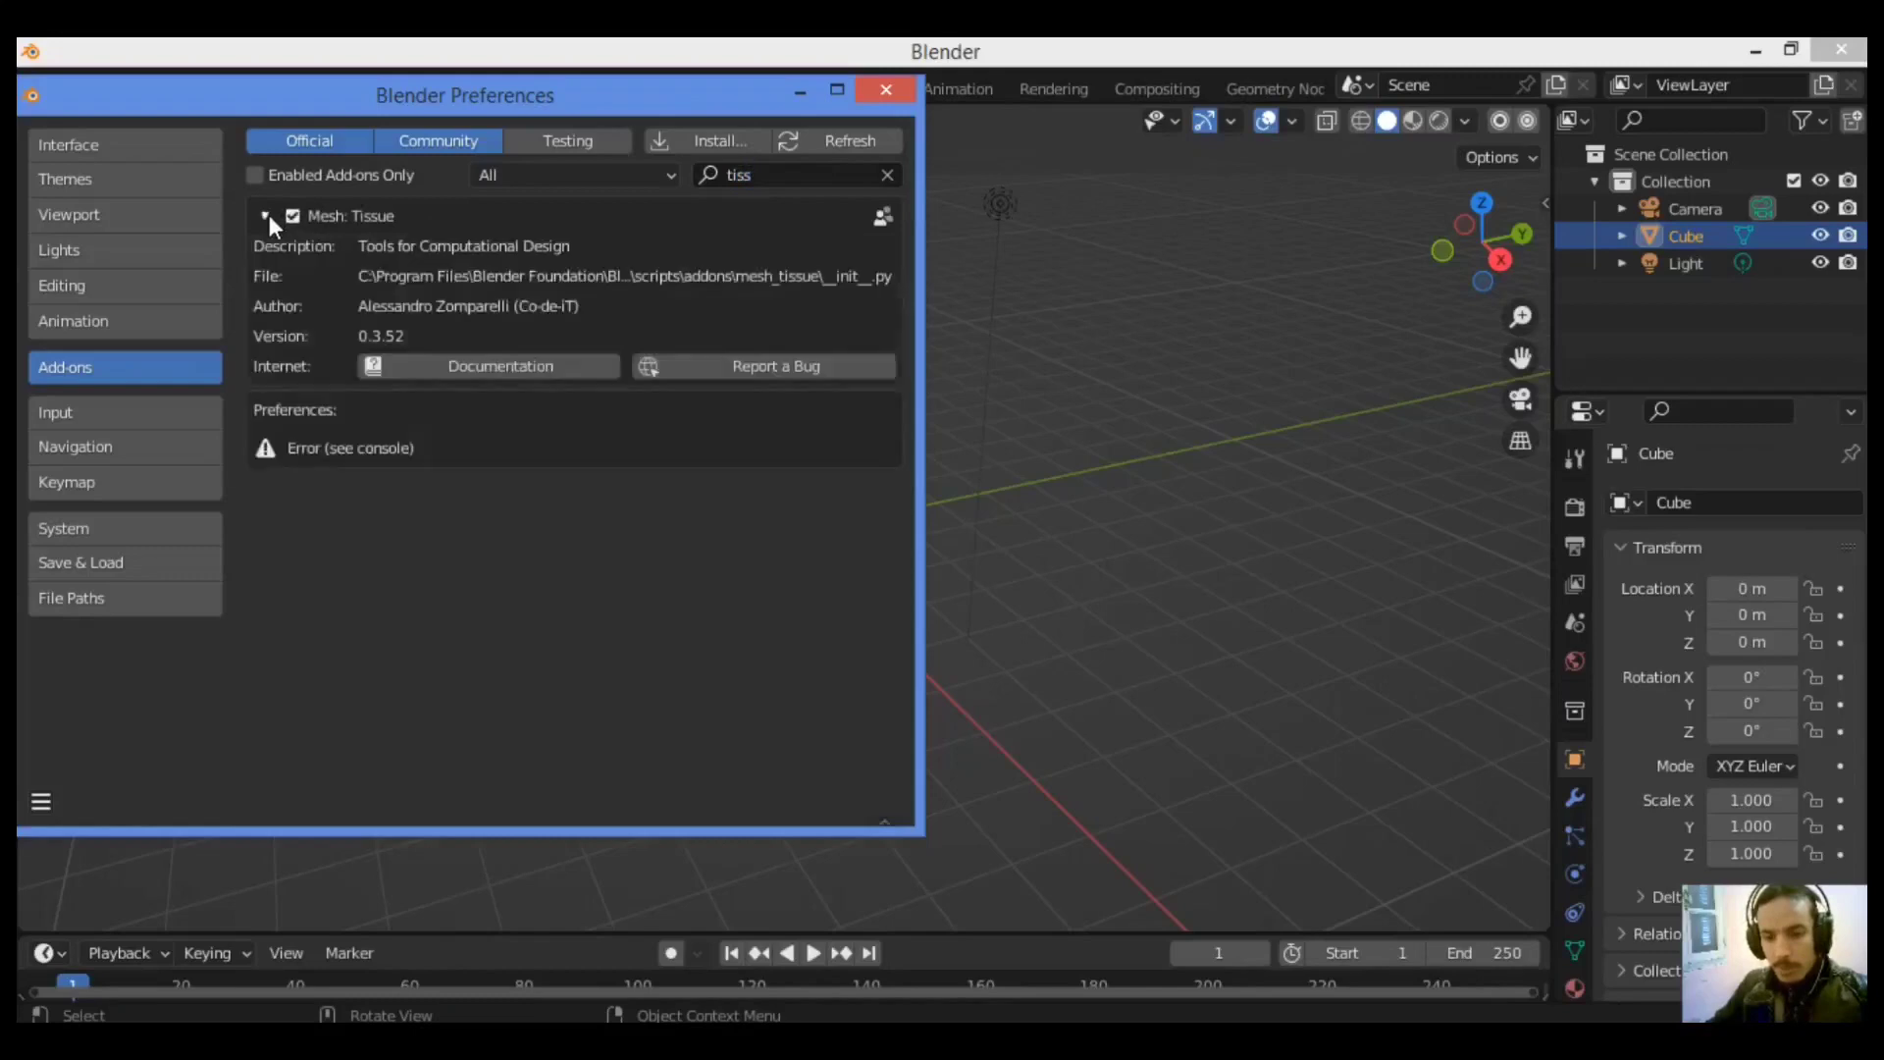
{"action": "left_click", "coordinate": [860, 138]}
{"action": "left_click", "coordinate": [893, 93]}
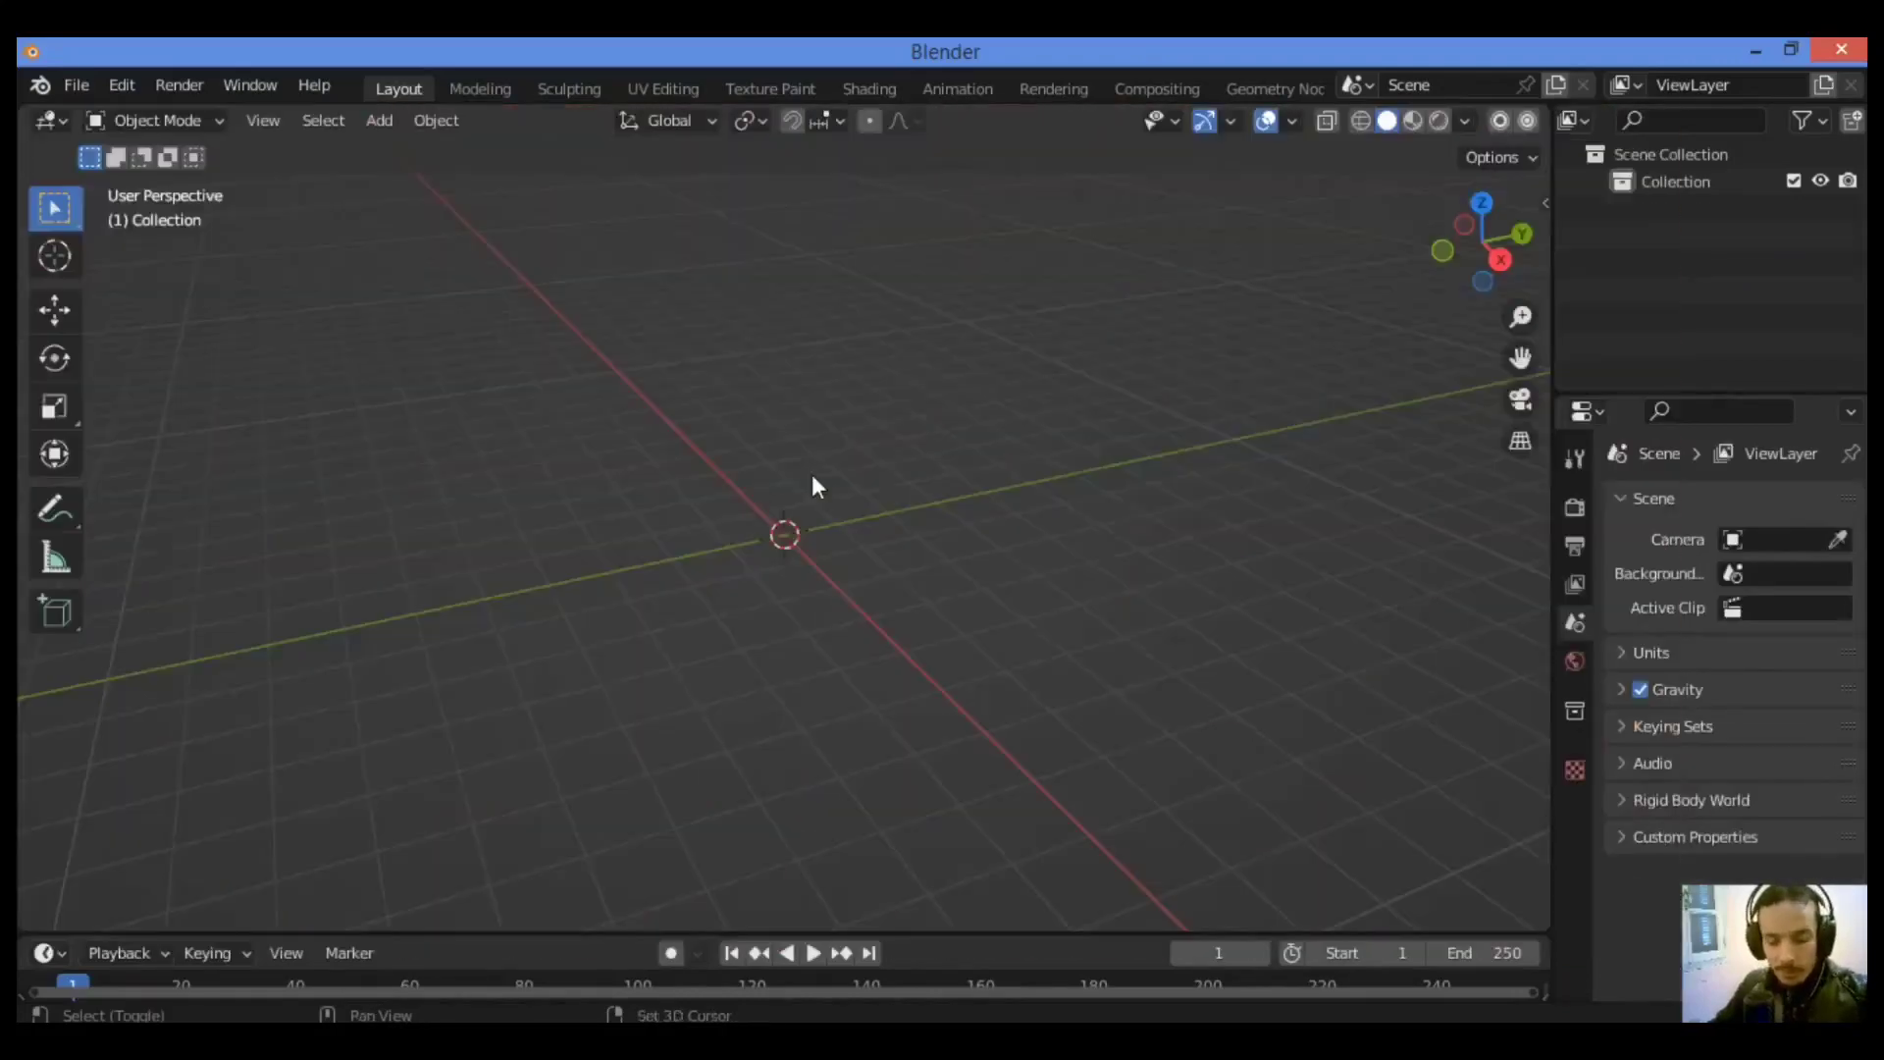
Add a UV Sphere at the world origin from the Shift+A Mesh menu
{"action": "key", "text": "shift+a"}
{"action": "mouse_move", "coordinate": [809, 471]}
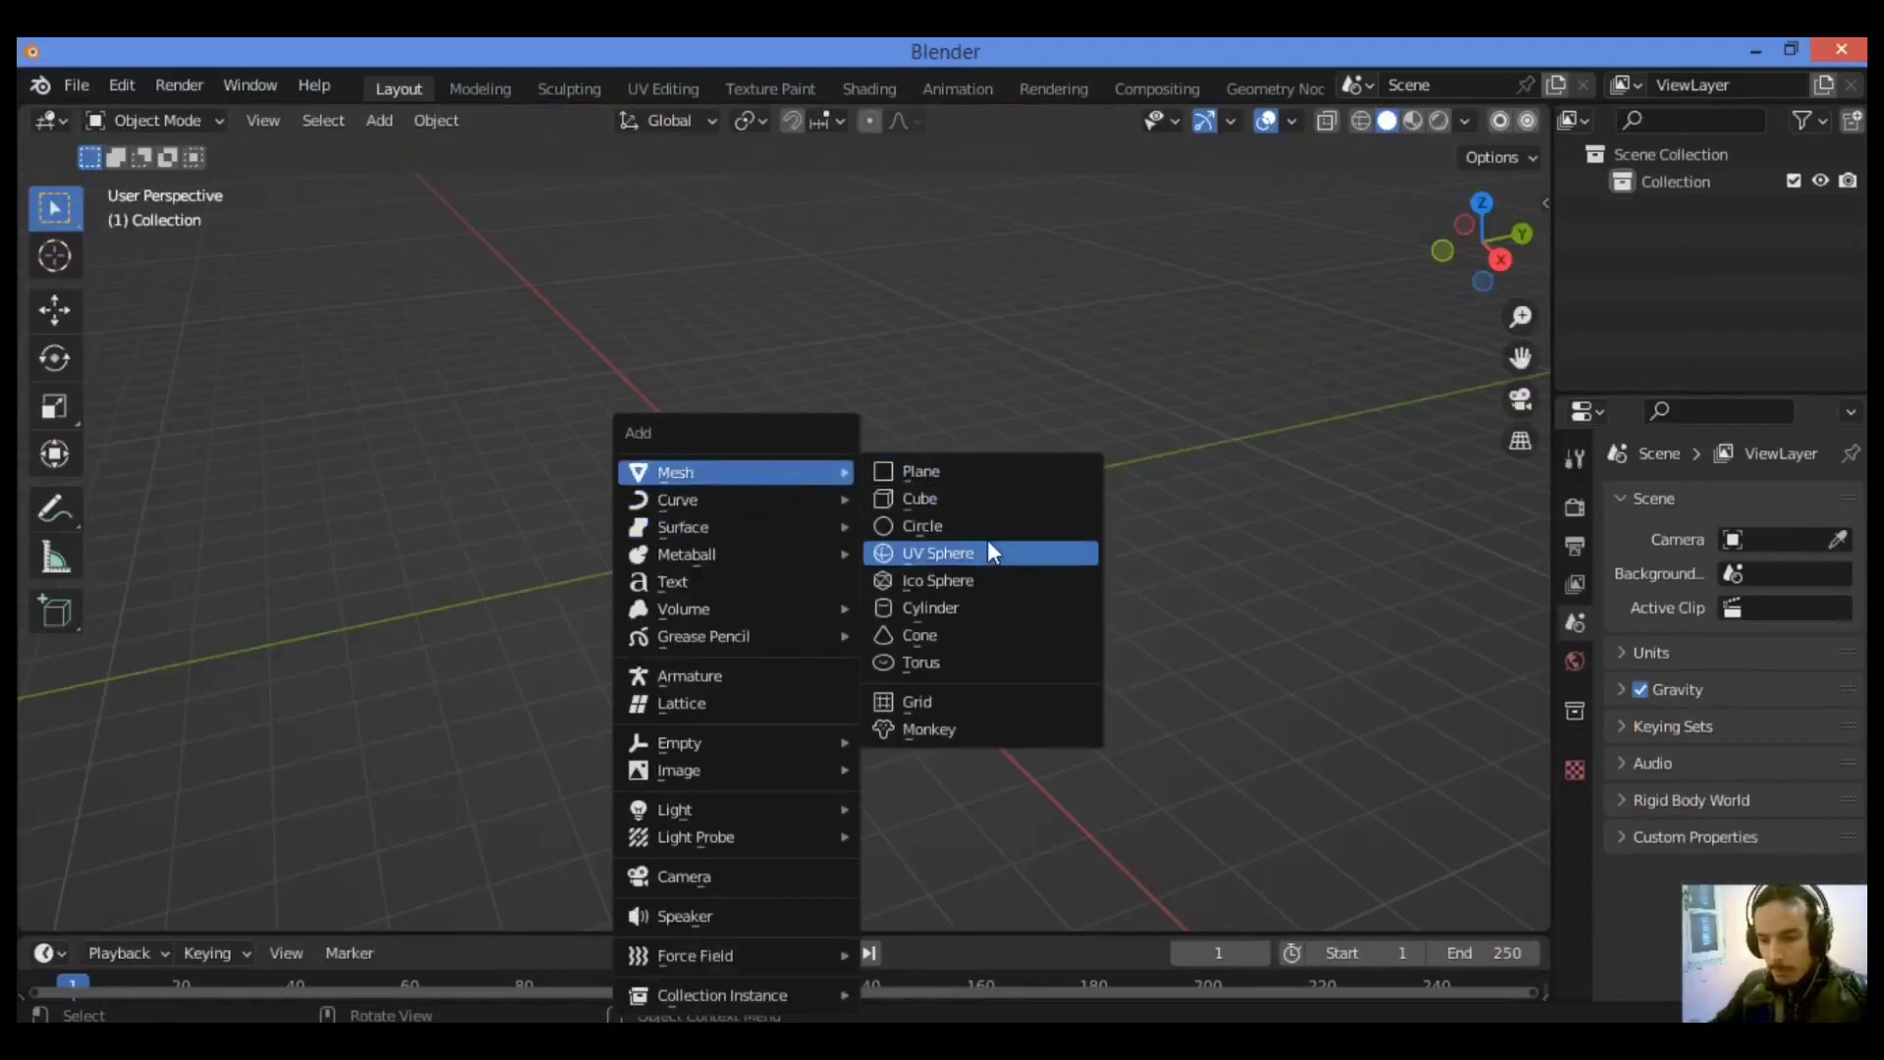
{"action": "left_click", "coordinate": [942, 552]}
{"action": "scroll", "coordinate": [947, 497], "scroll_direction": "up", "scroll_amount": 6}
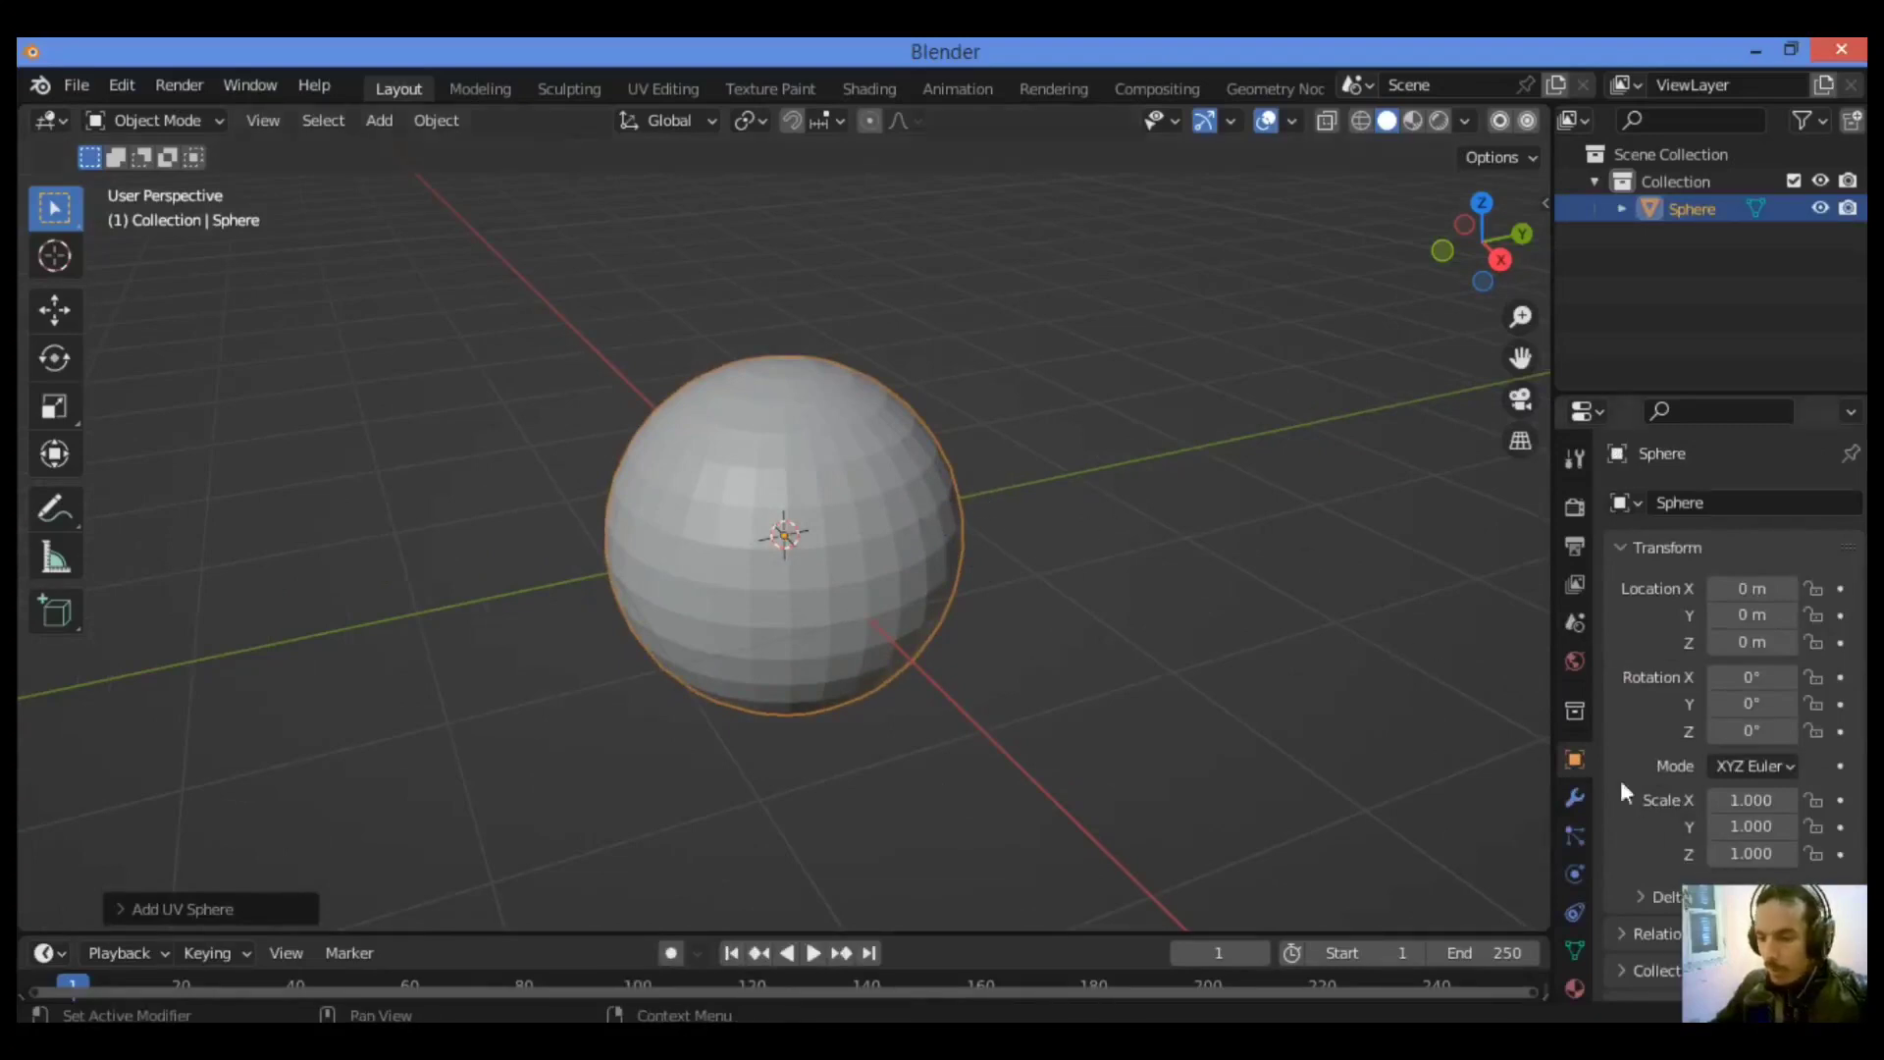
Give the sphere a Subdivision Surface modifier with Levels Viewport set to 2
{"action": "left_click", "coordinate": [1575, 797]}
{"action": "left_click", "coordinate": [1692, 502]}
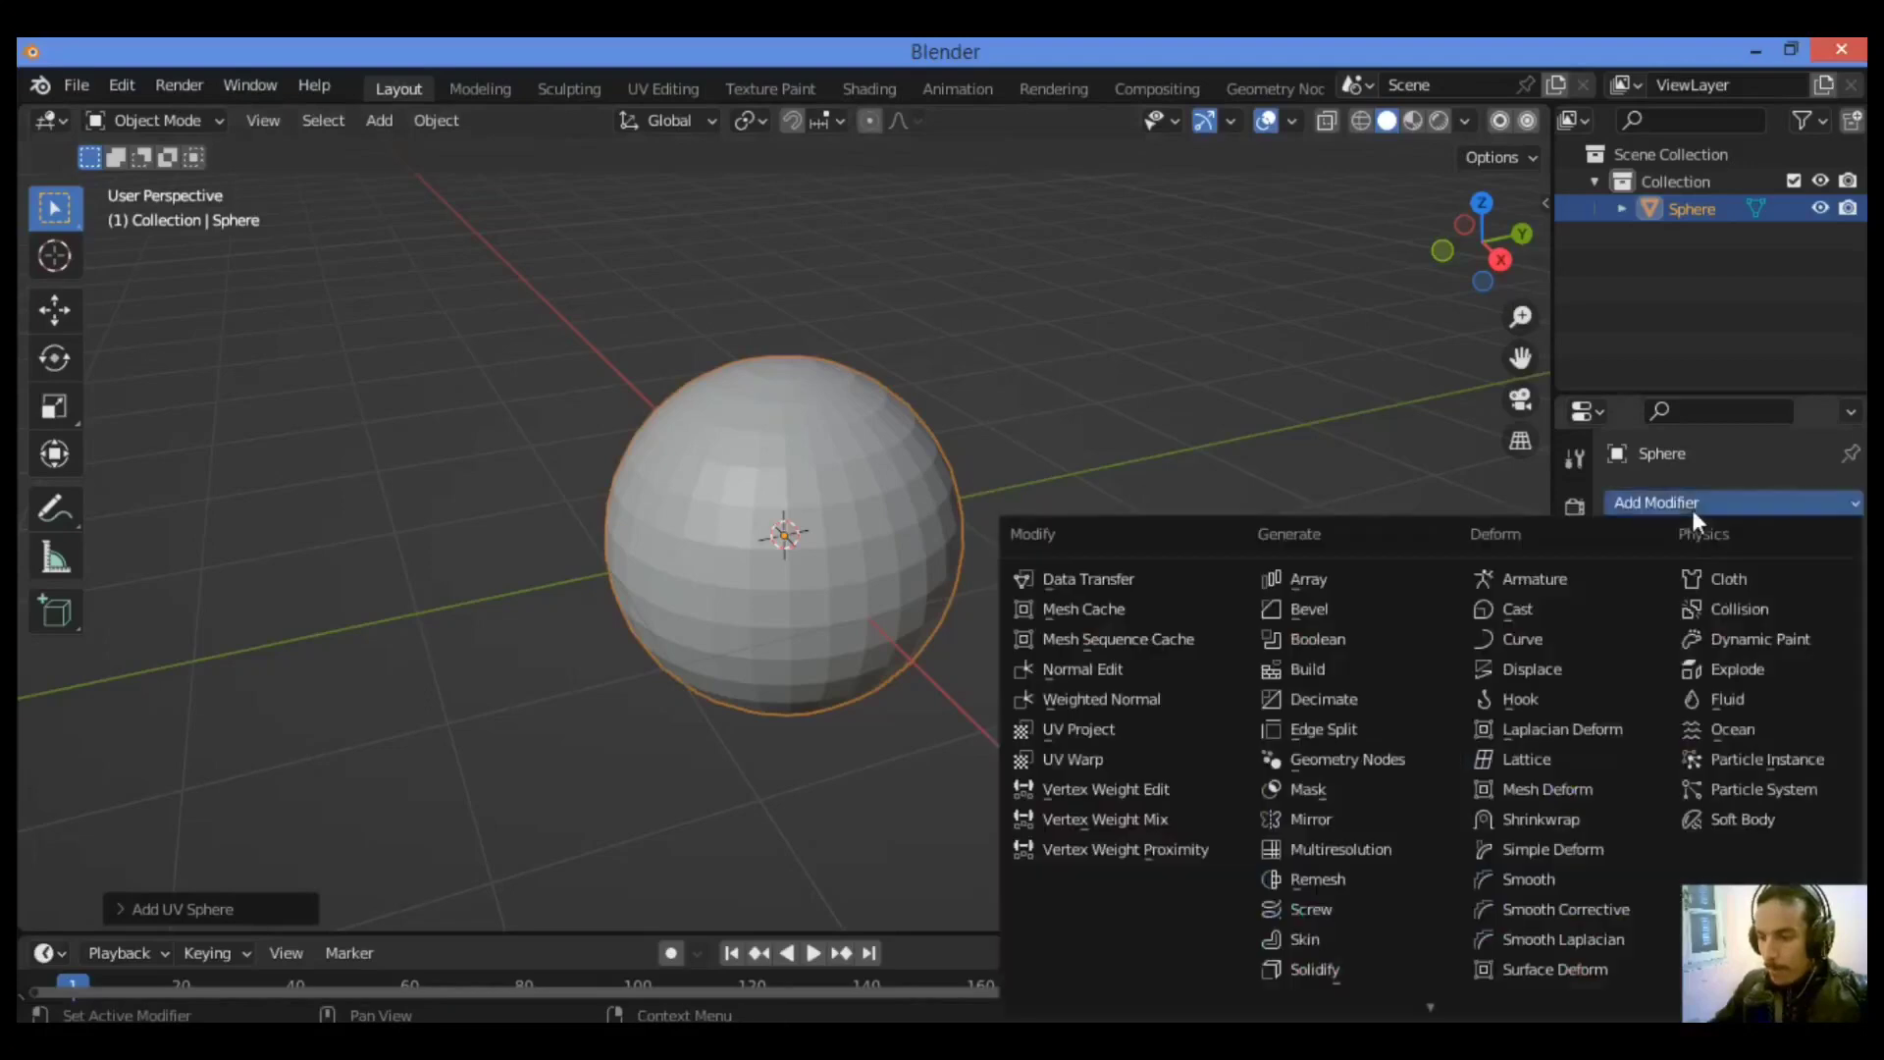
{"action": "scroll", "coordinate": [1375, 822], "scroll_direction": "down", "scroll_amount": 3}
{"action": "left_click", "coordinate": [1401, 888]}
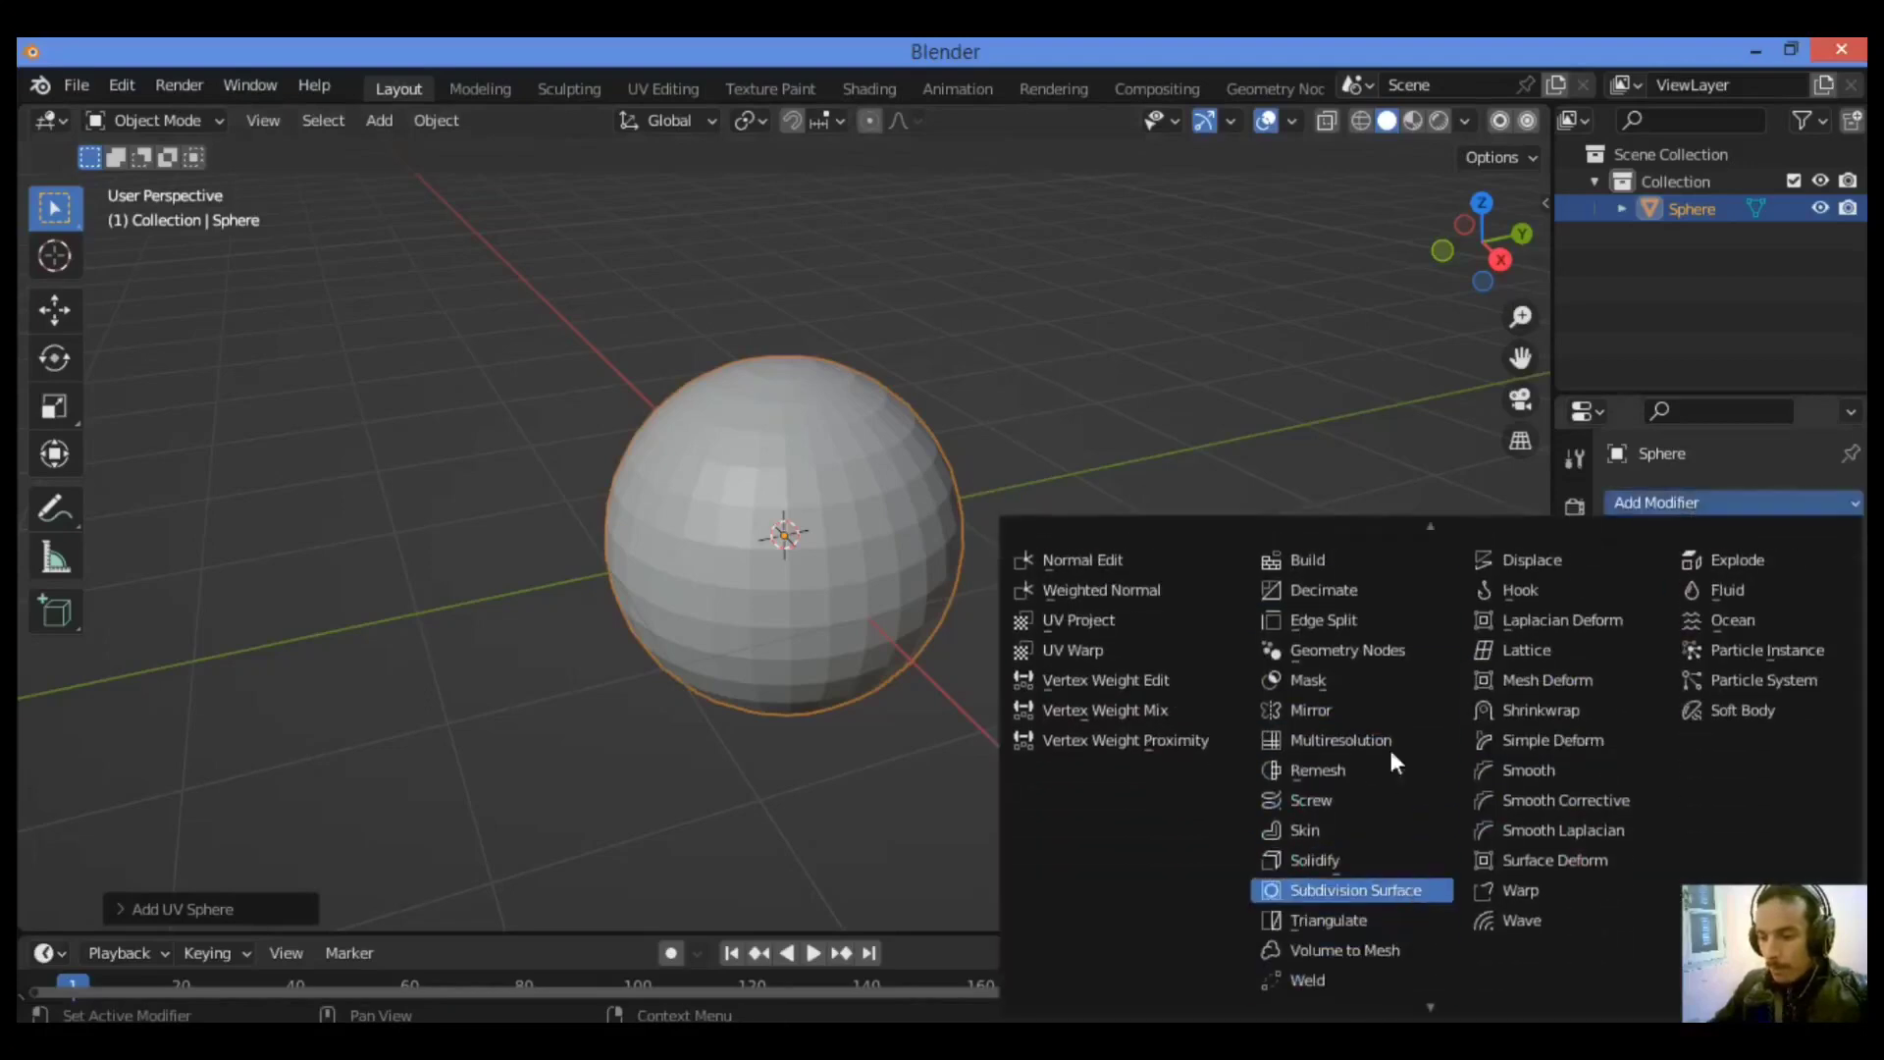
{"action": "left_click", "coordinate": [1816, 623]}
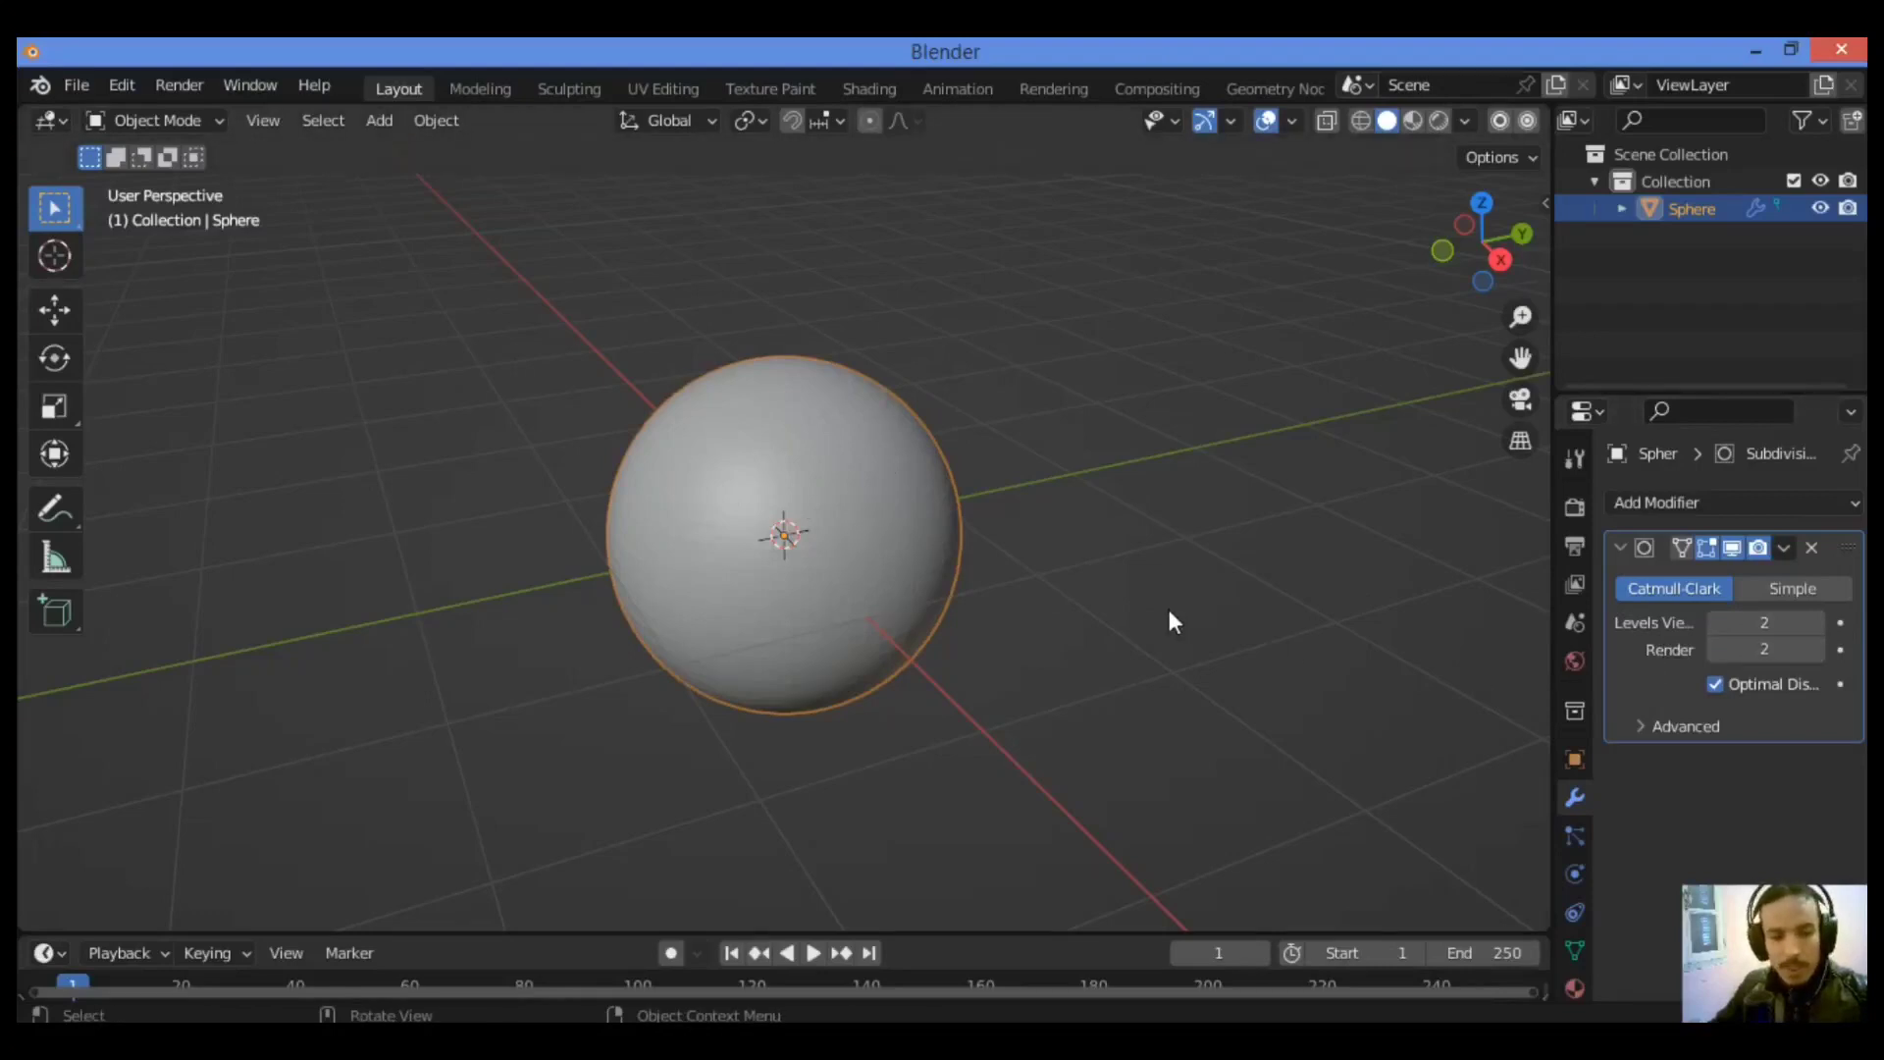
Add a Displace modifier to the sphere driven by a new Magic texture
{"action": "left_click", "coordinate": [1786, 504]}
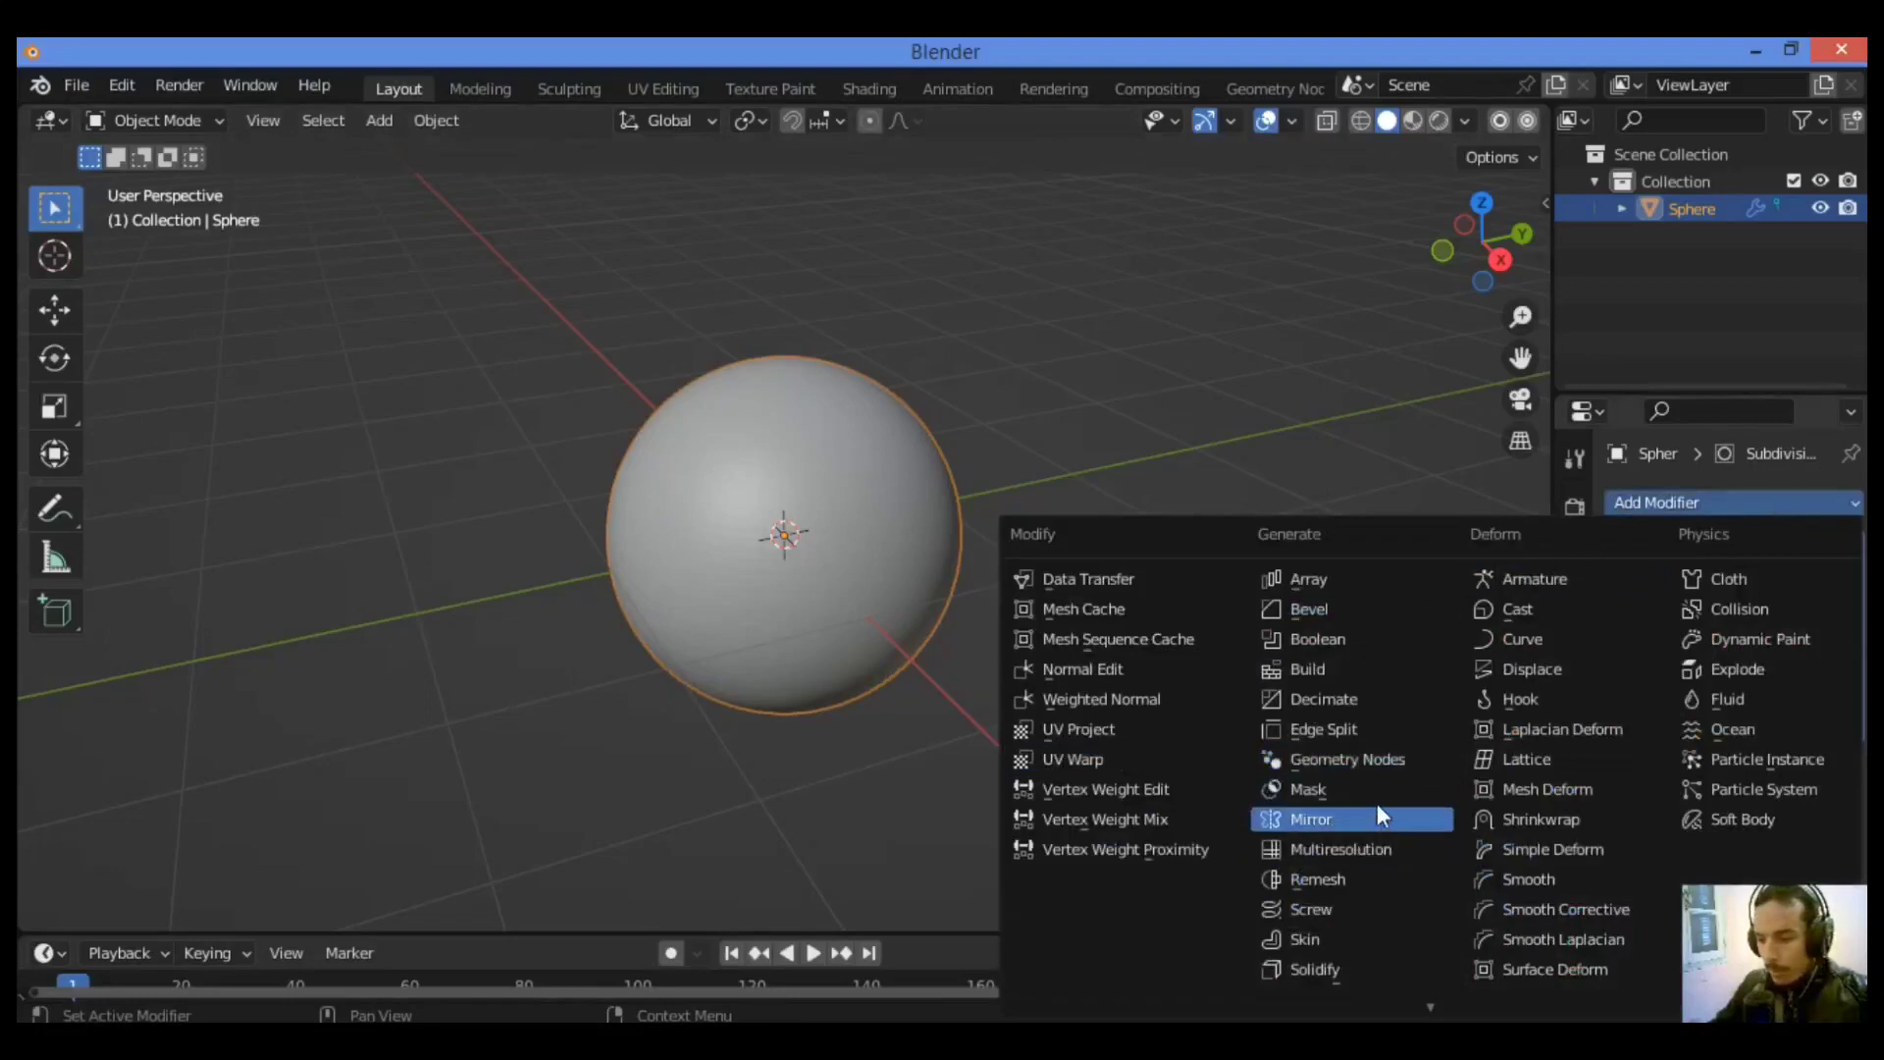
{"action": "scroll", "coordinate": [1560, 869], "scroll_direction": "down", "scroll_amount": 4}
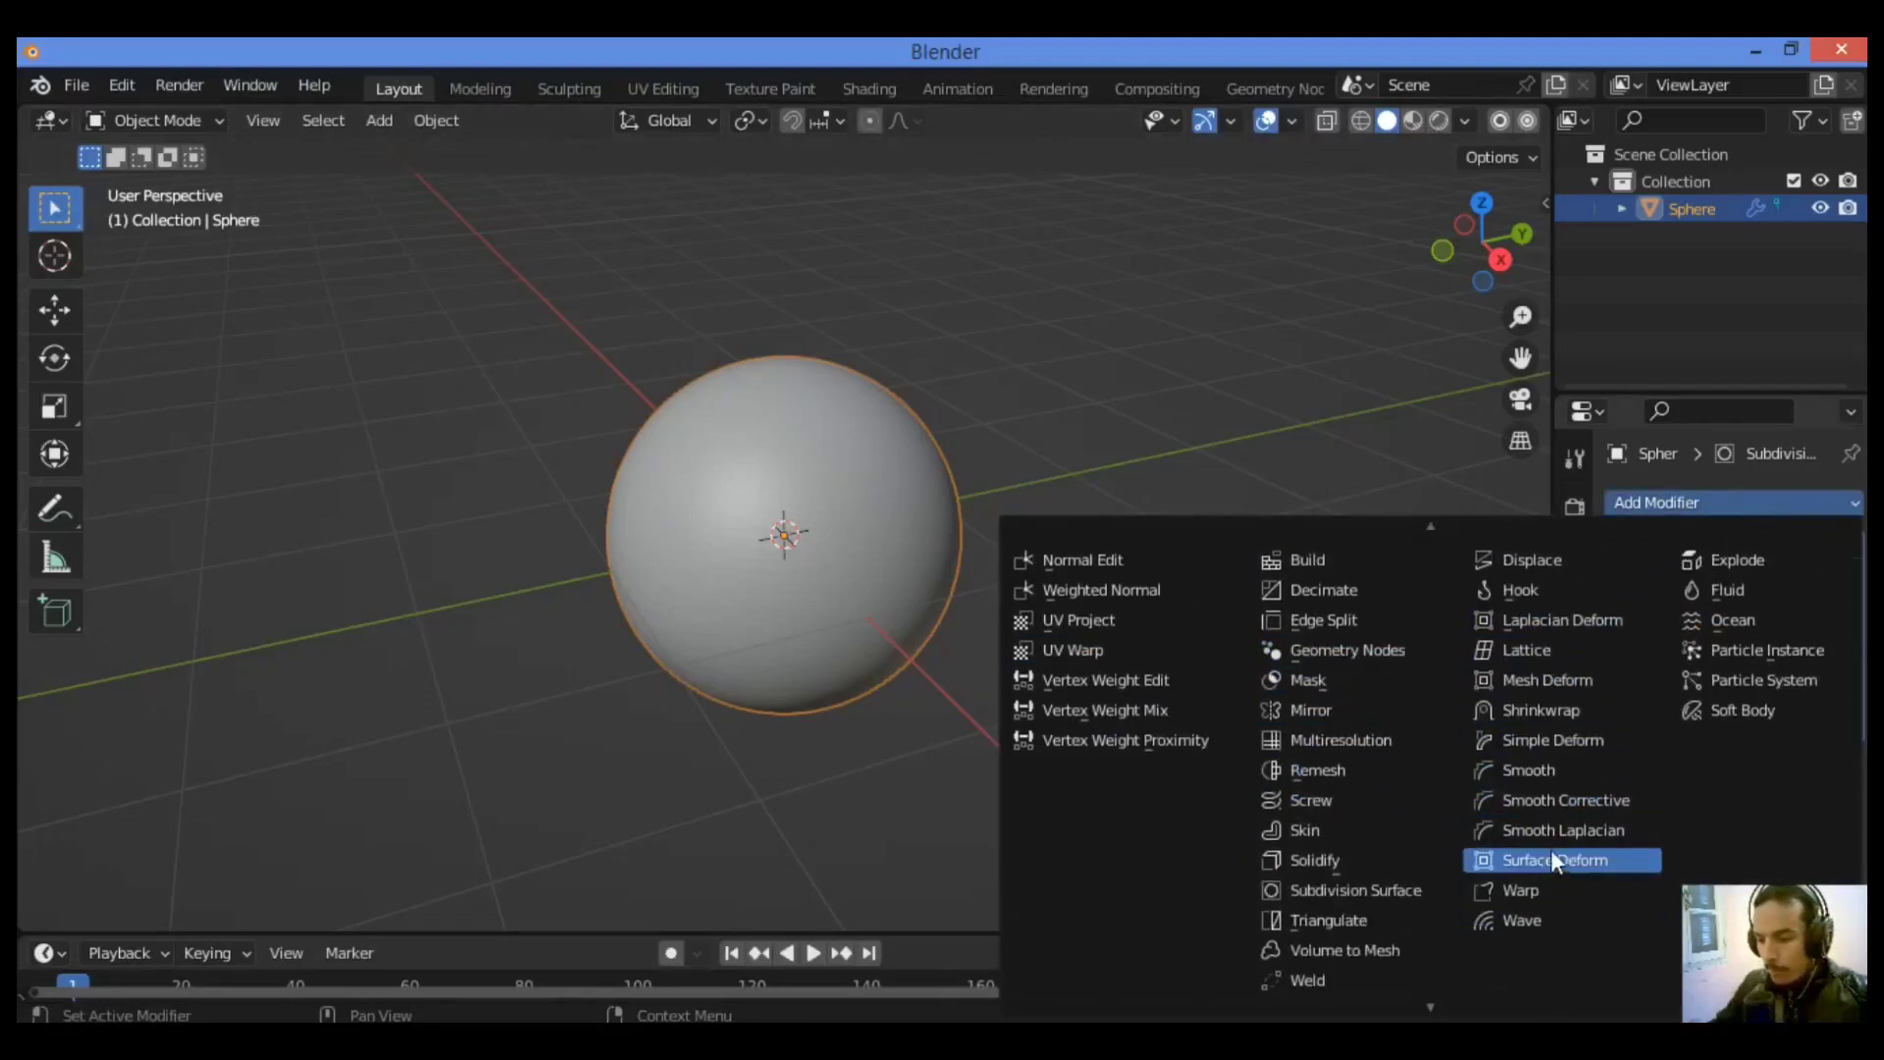
{"action": "left_click", "coordinate": [1533, 559]}
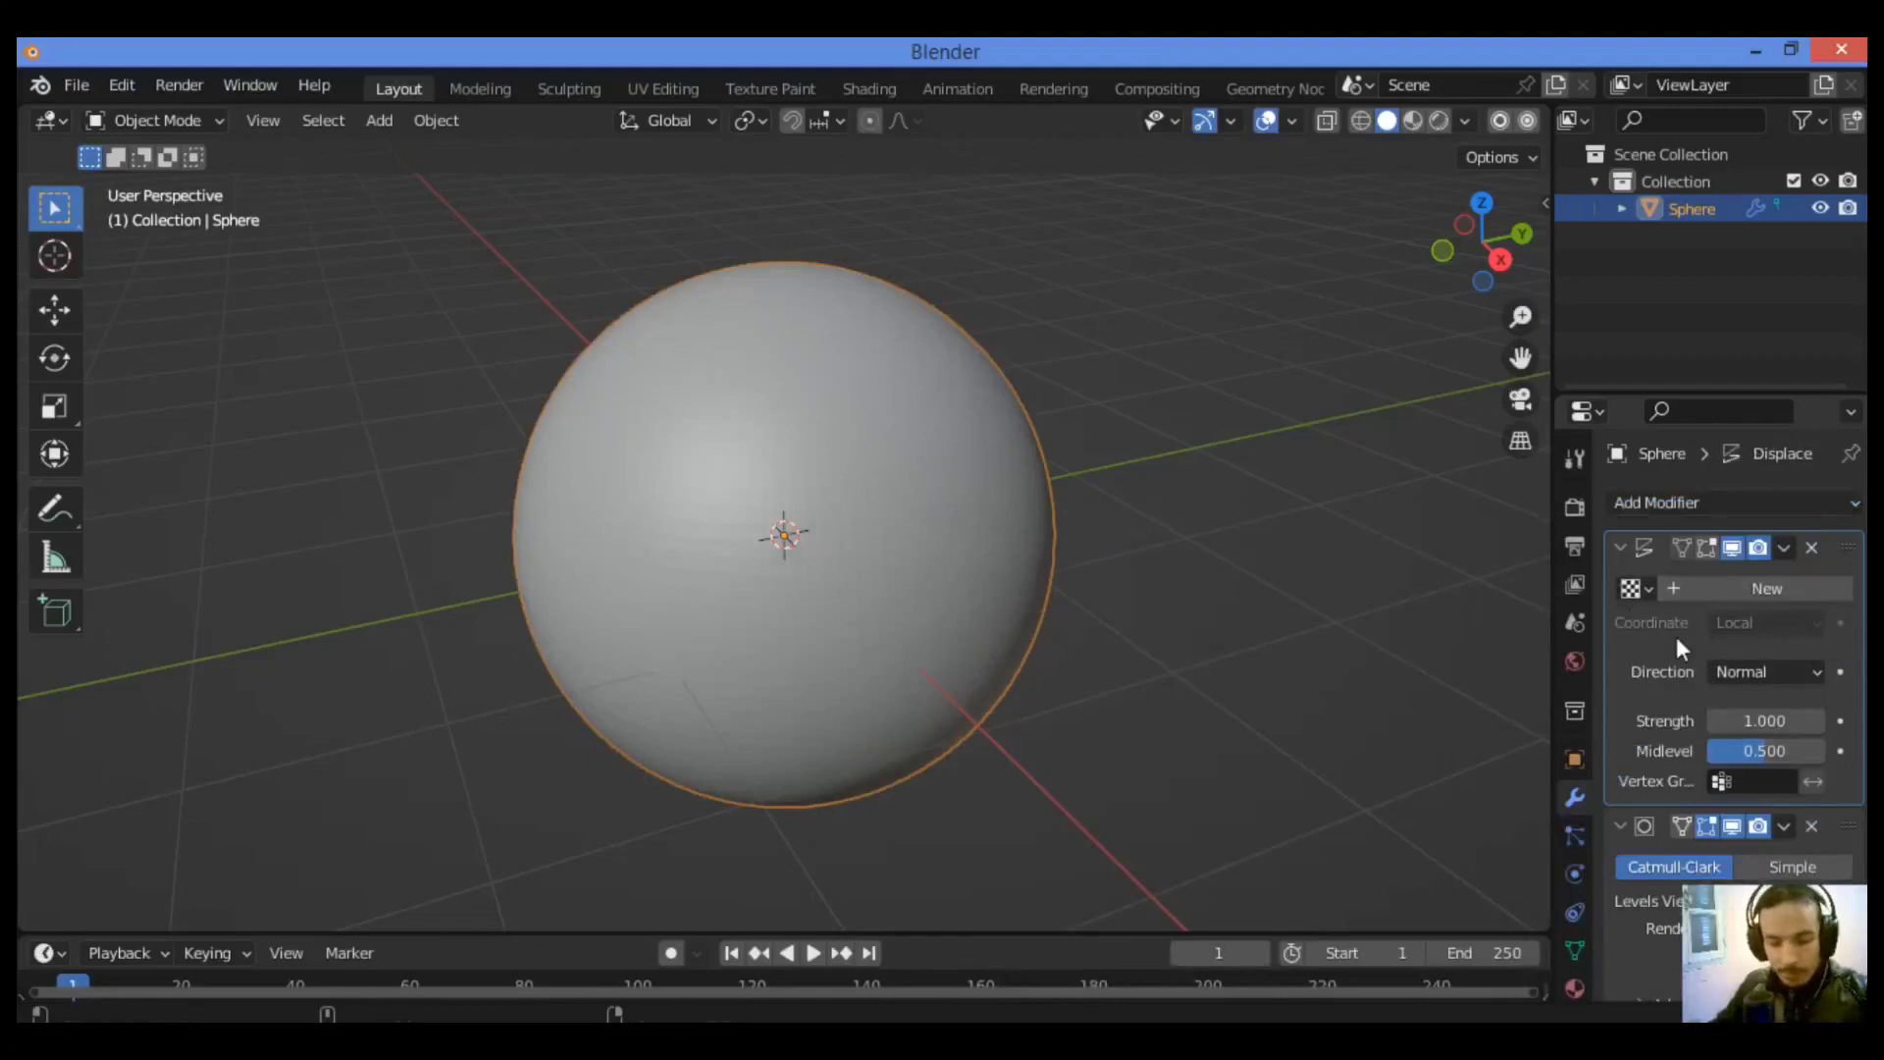
{"action": "left_click", "coordinate": [1765, 586]}
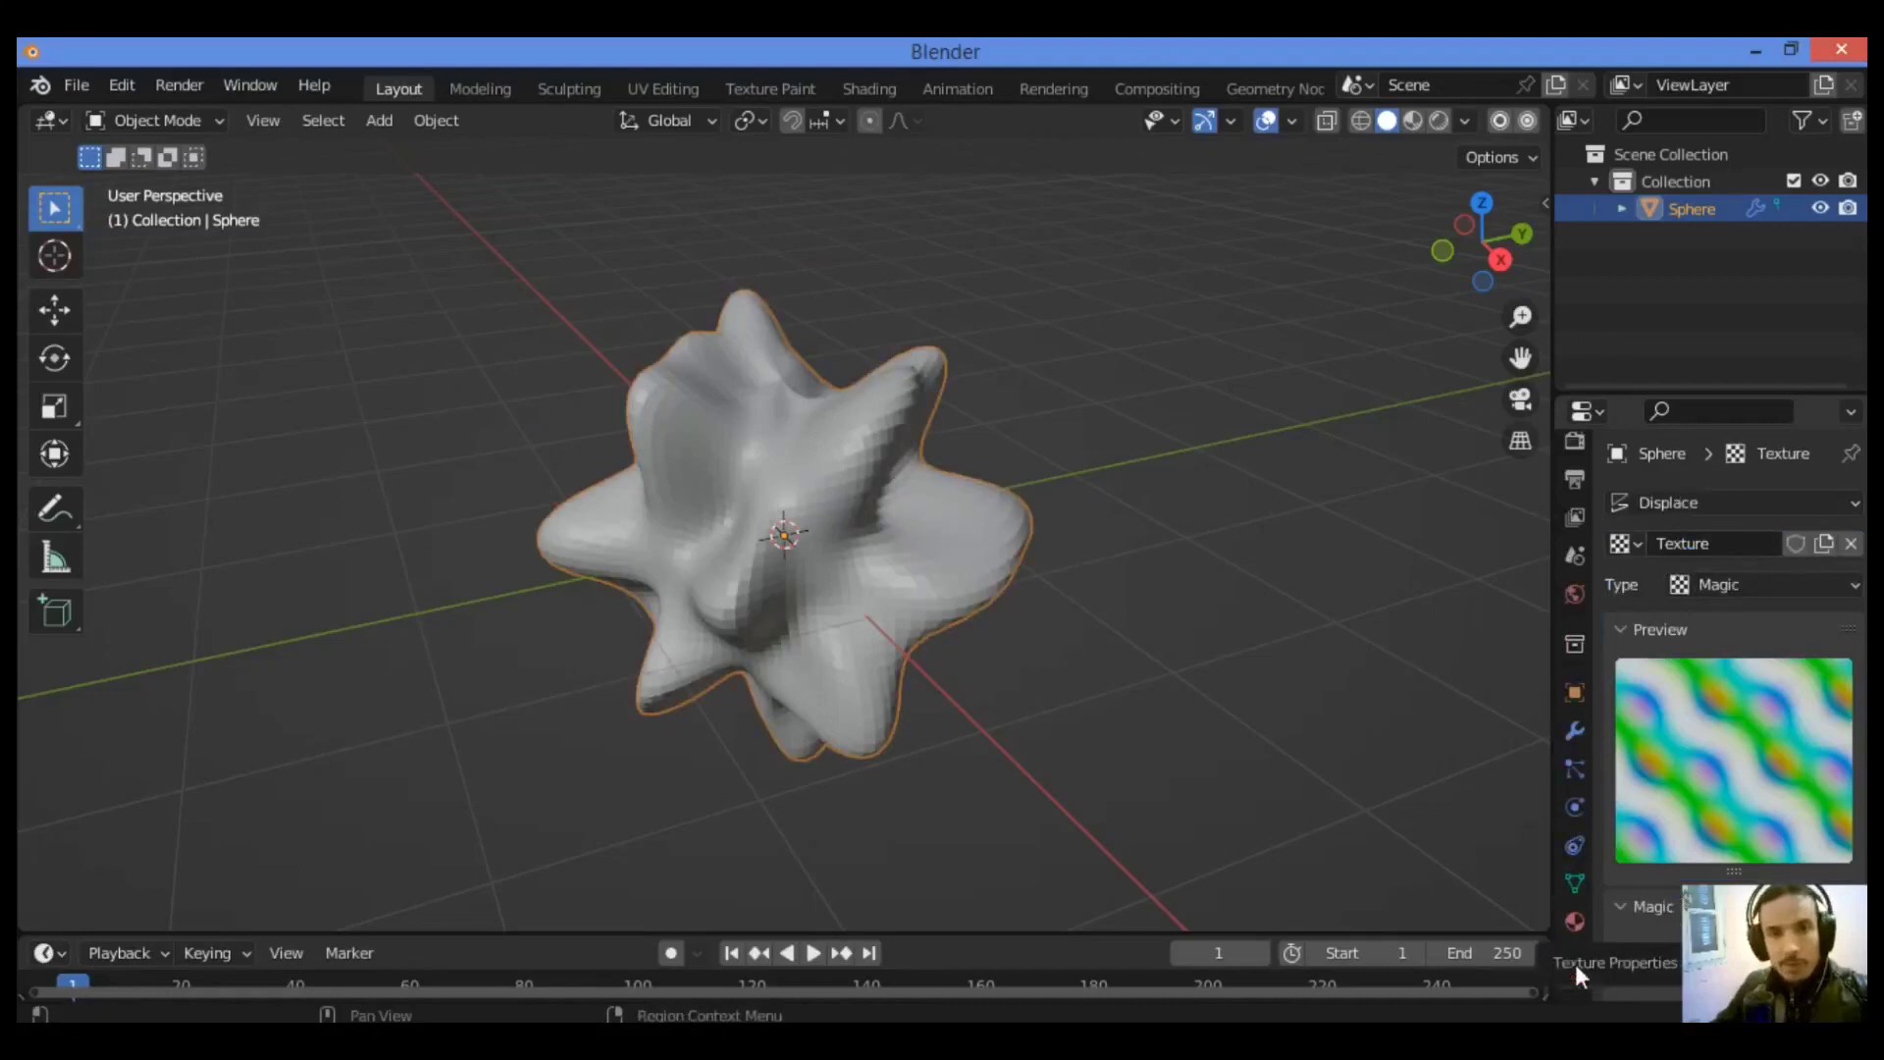
{"action": "left_click", "coordinate": [1769, 586]}
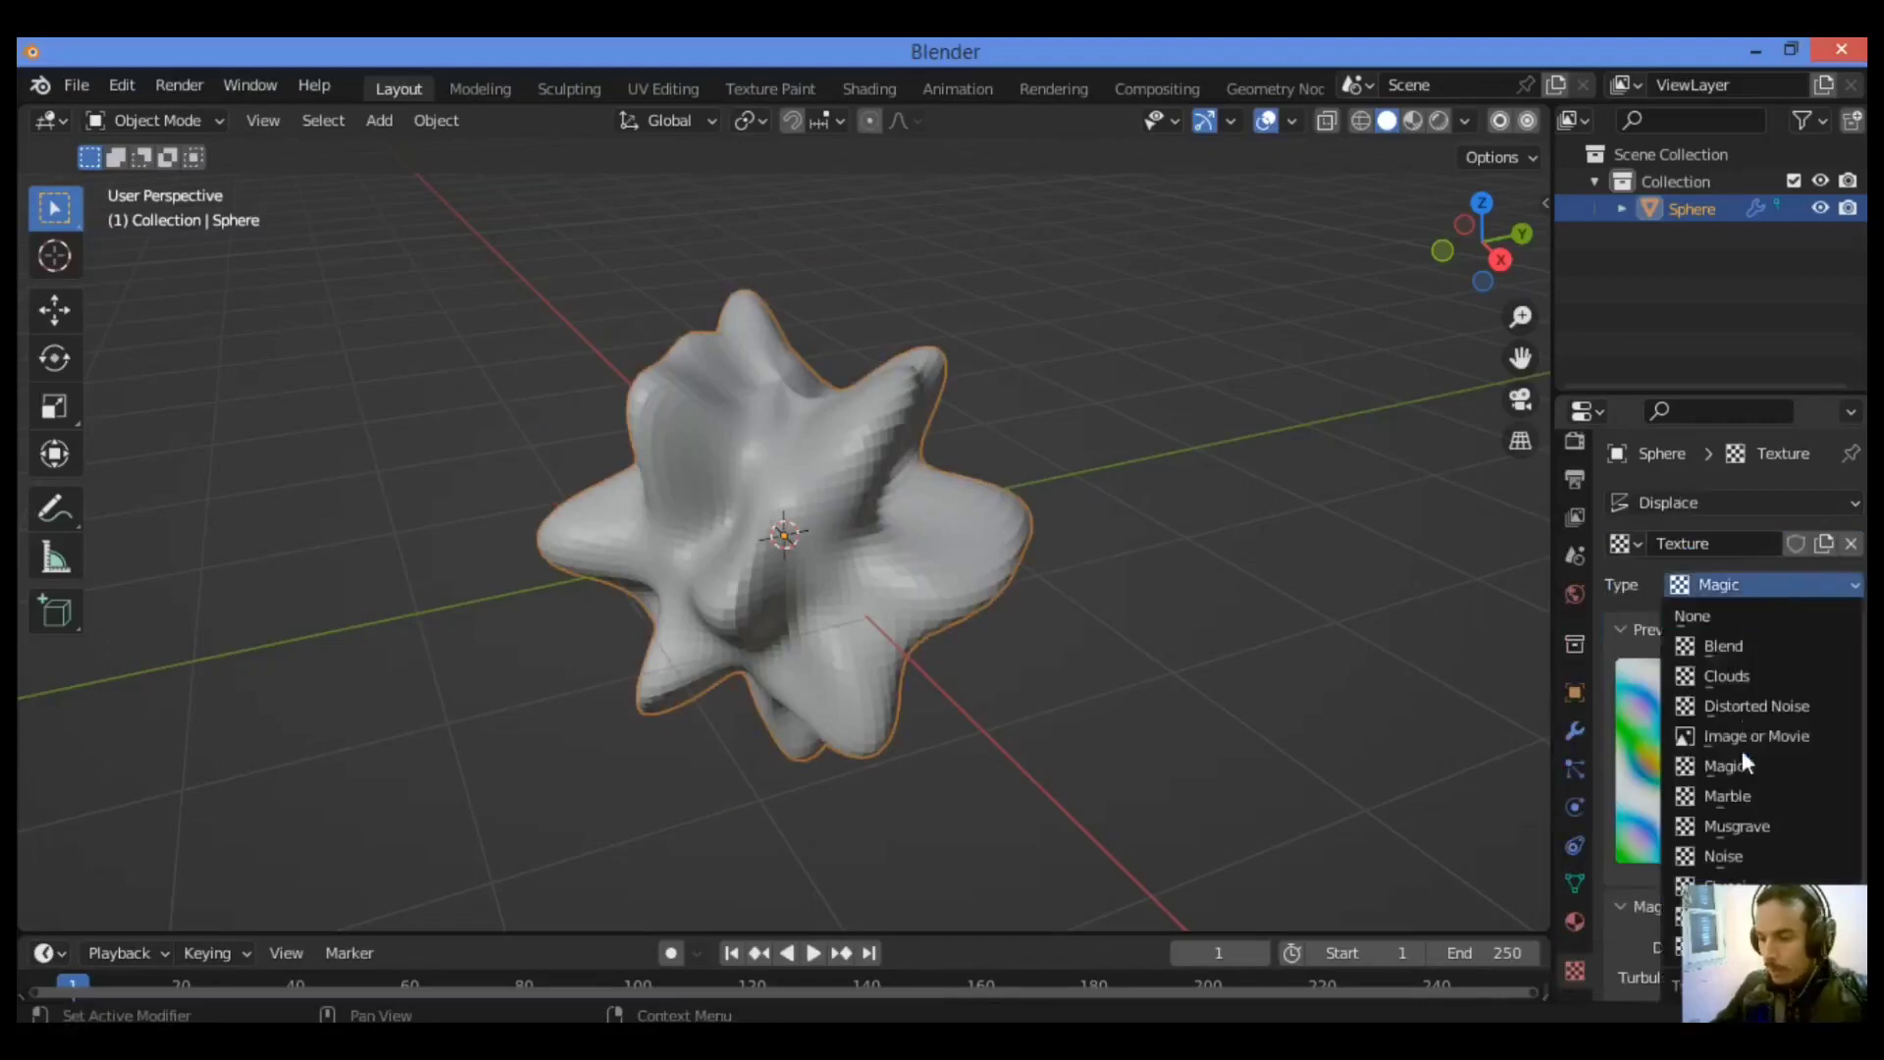
{"action": "left_click", "coordinate": [1757, 762]}
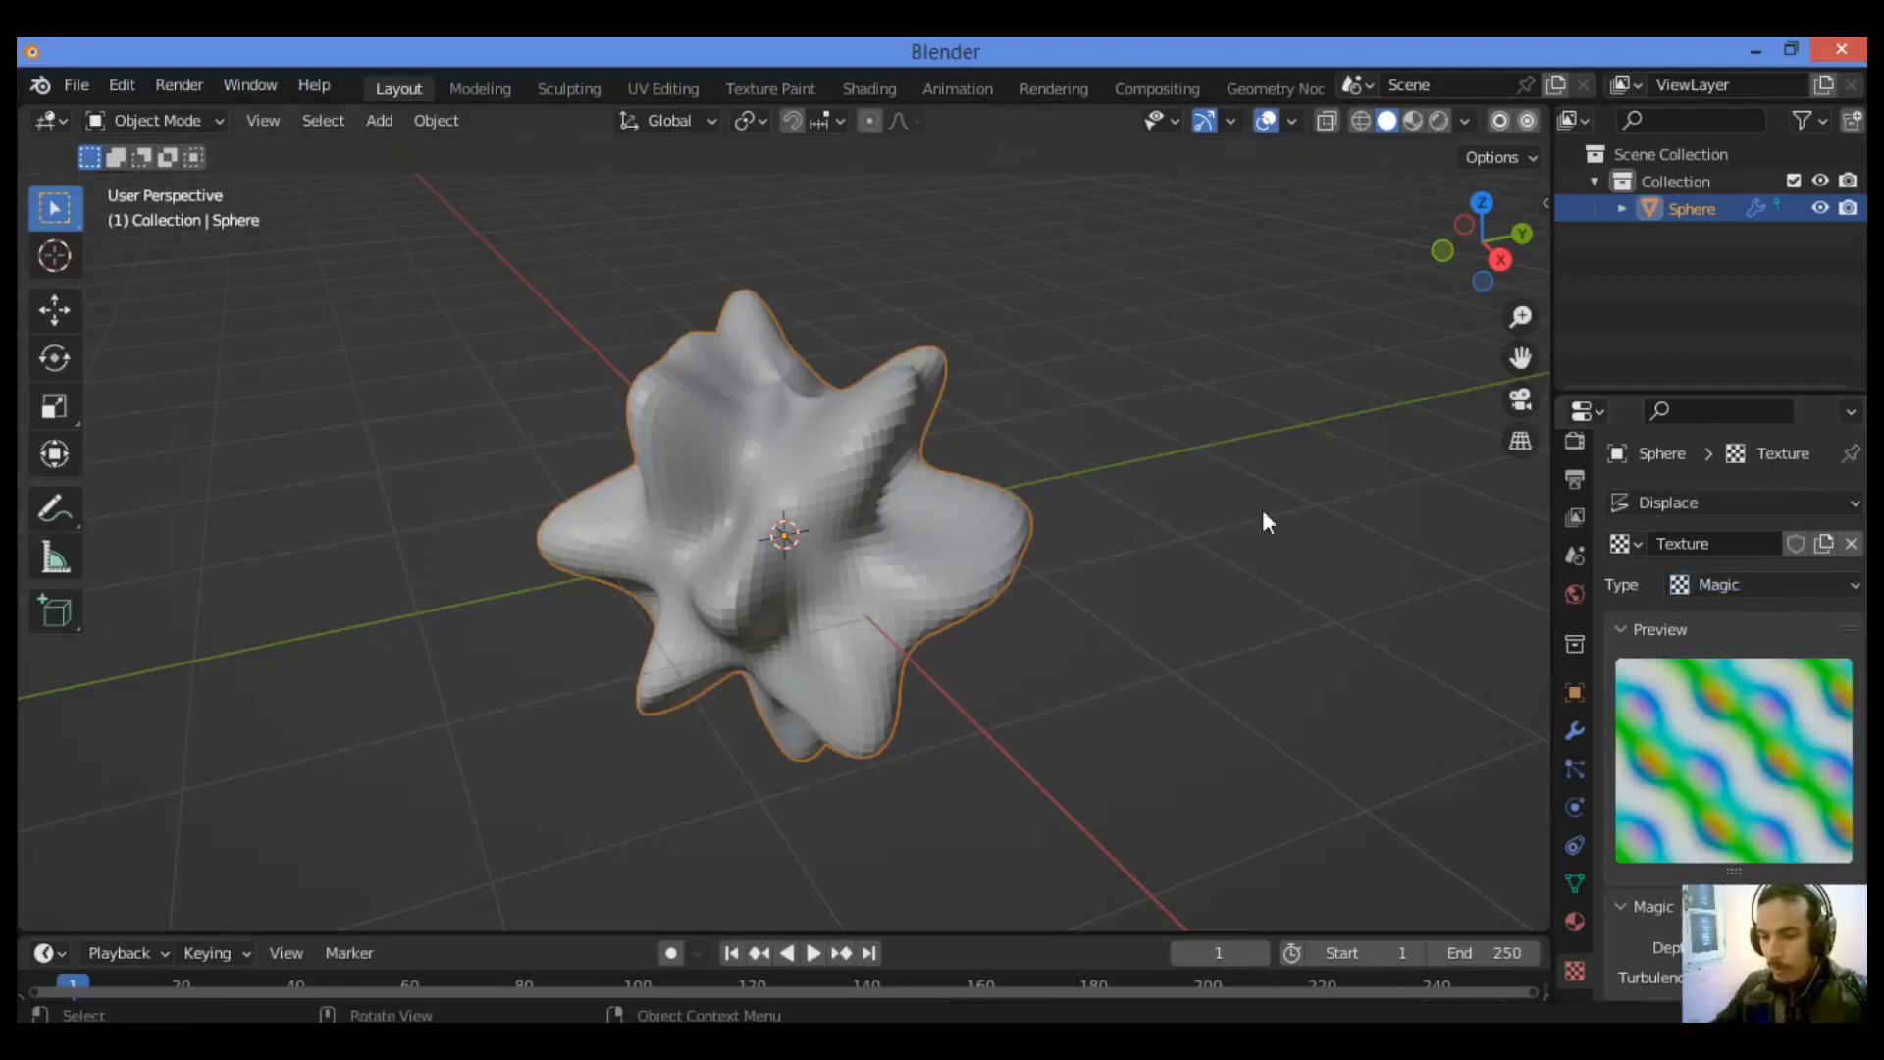
{"action": "left_click", "coordinate": [1688, 503]}
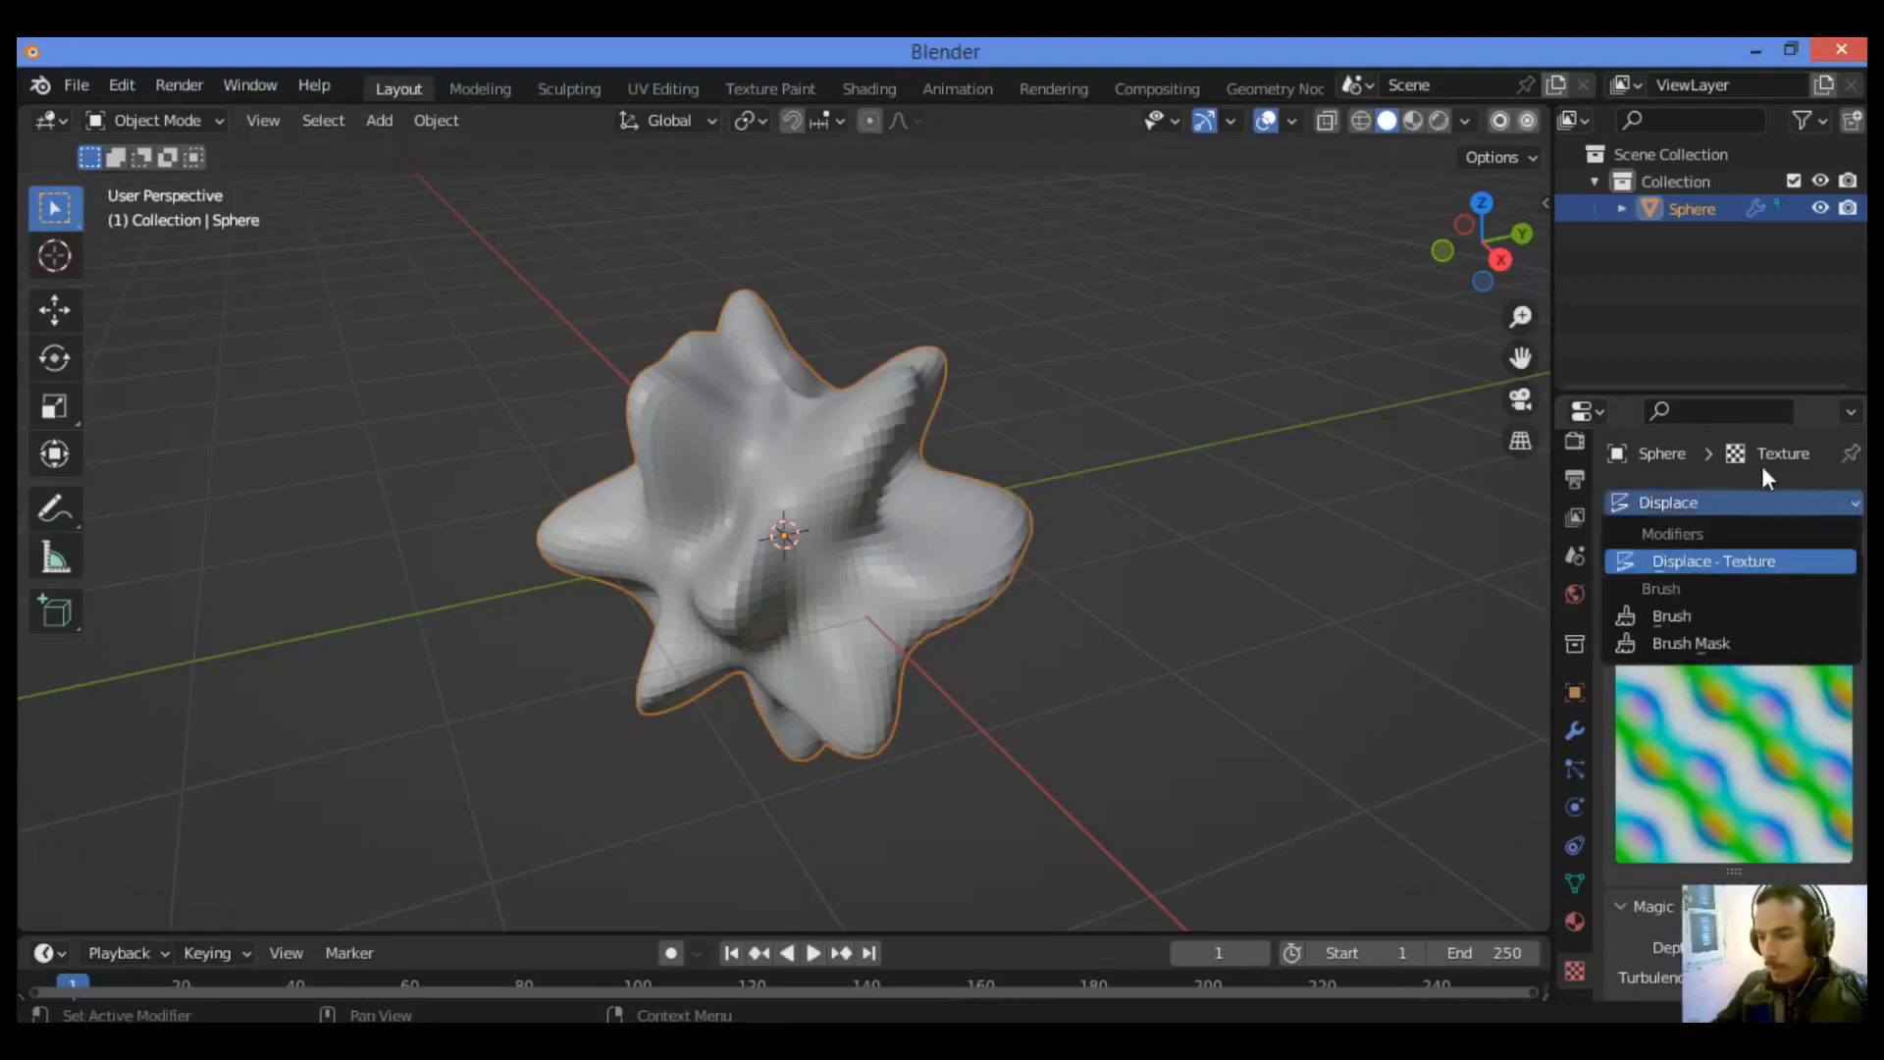
Turn off the Displace modifier's Edit Mode display in the sphere's modifier stack
{"action": "left_click", "coordinate": [1718, 561]}
{"action": "left_click", "coordinate": [1575, 731]}
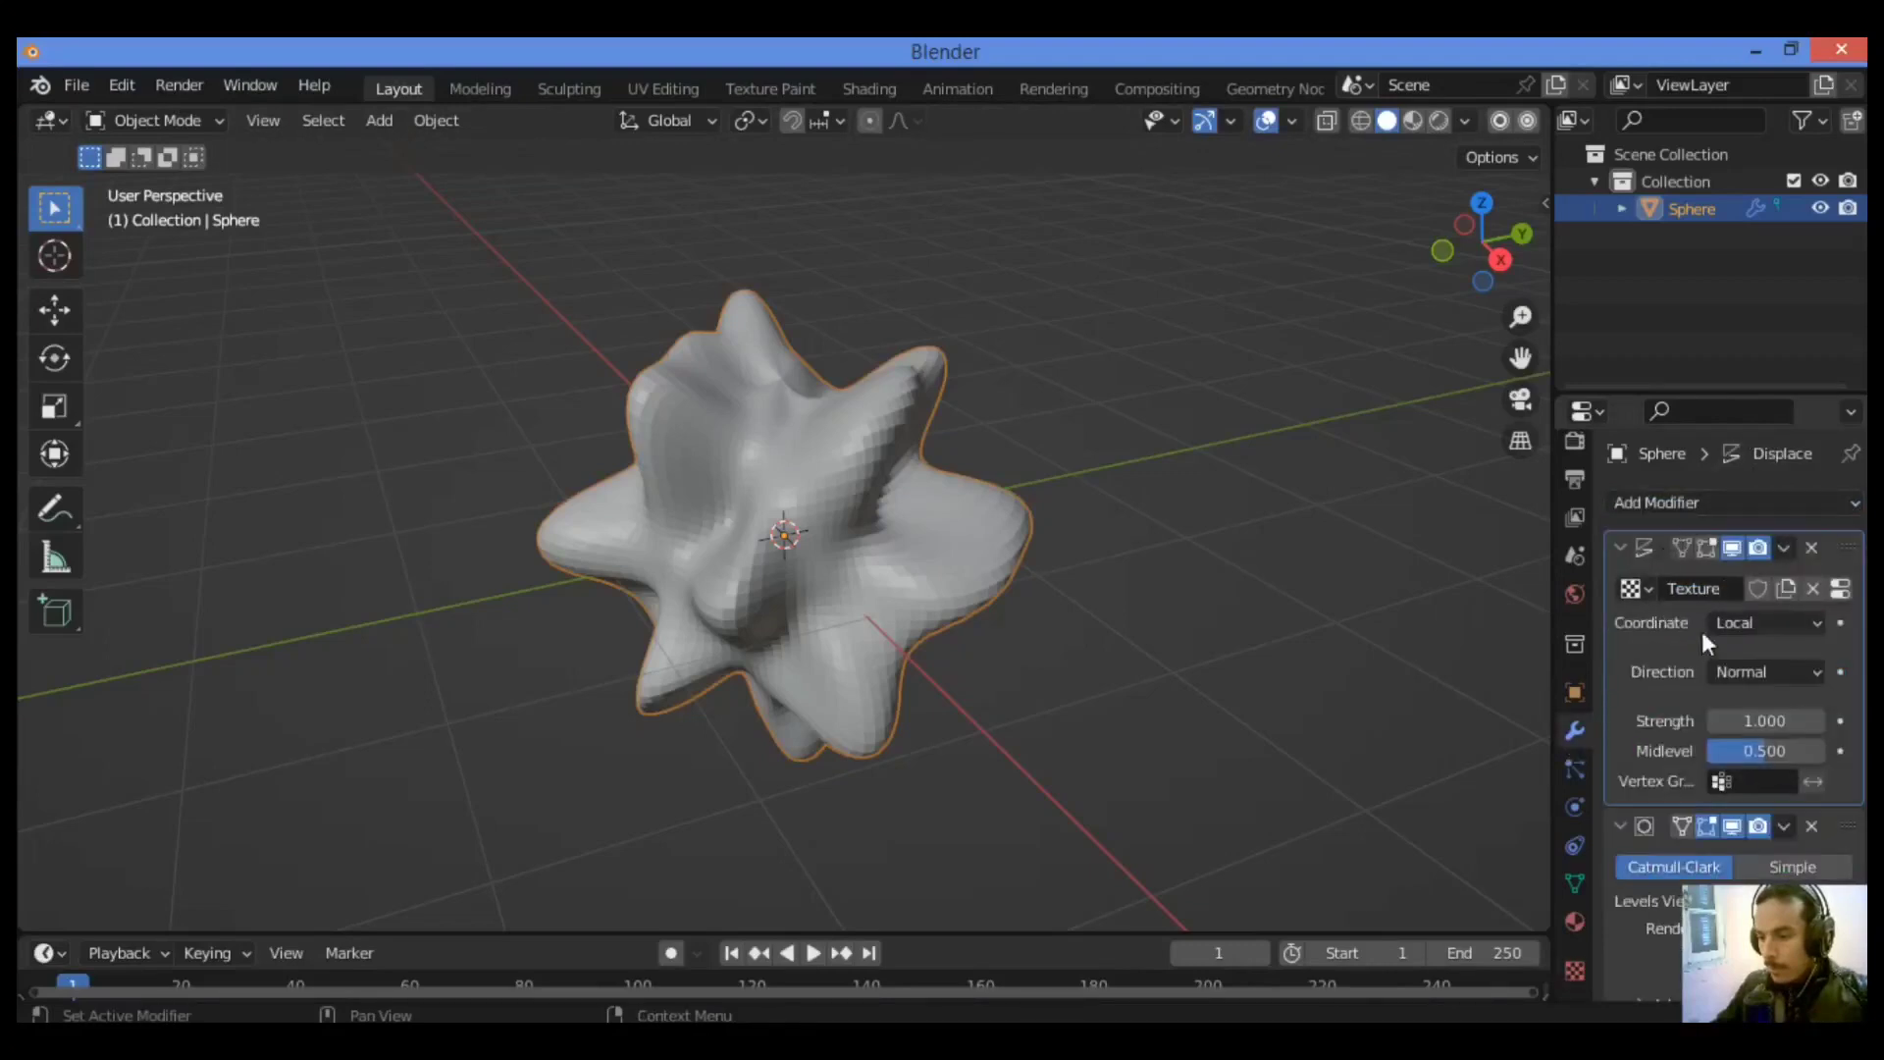
{"action": "left_click", "coordinate": [1634, 588]}
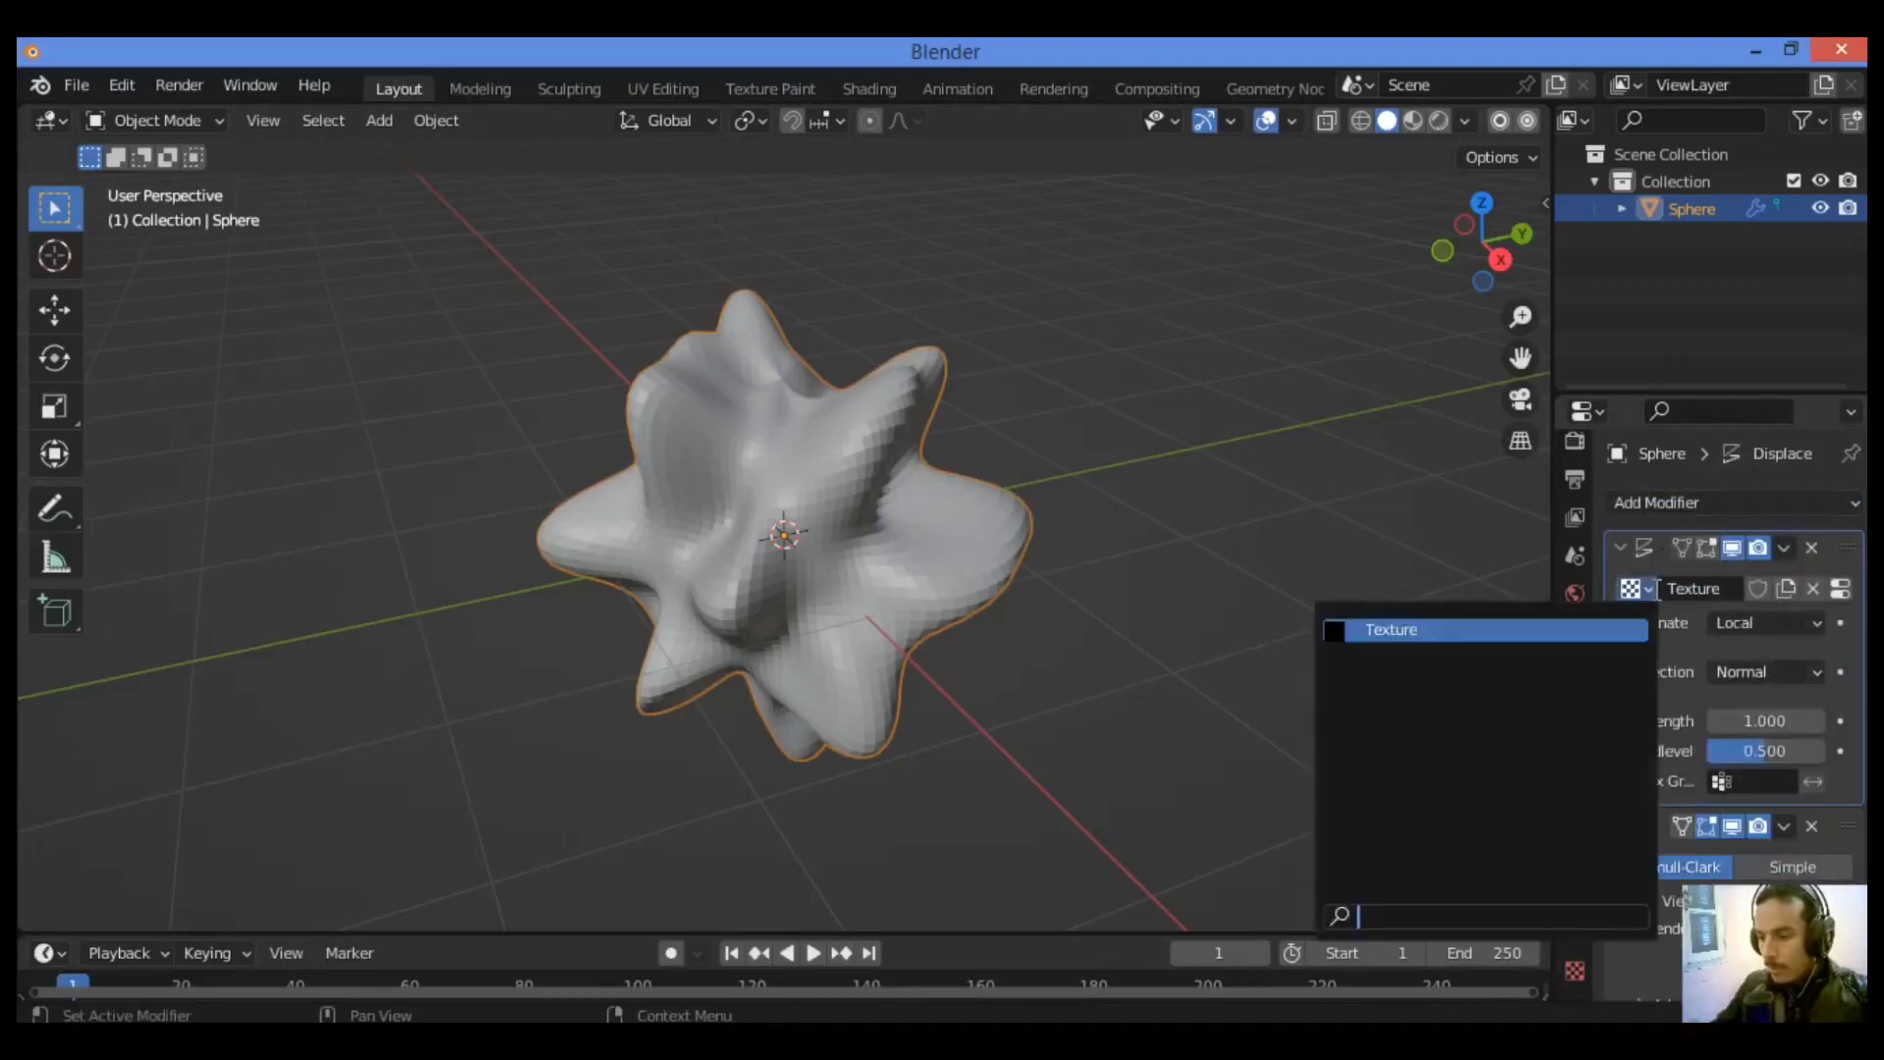
{"action": "left_click", "coordinate": [1634, 587]}
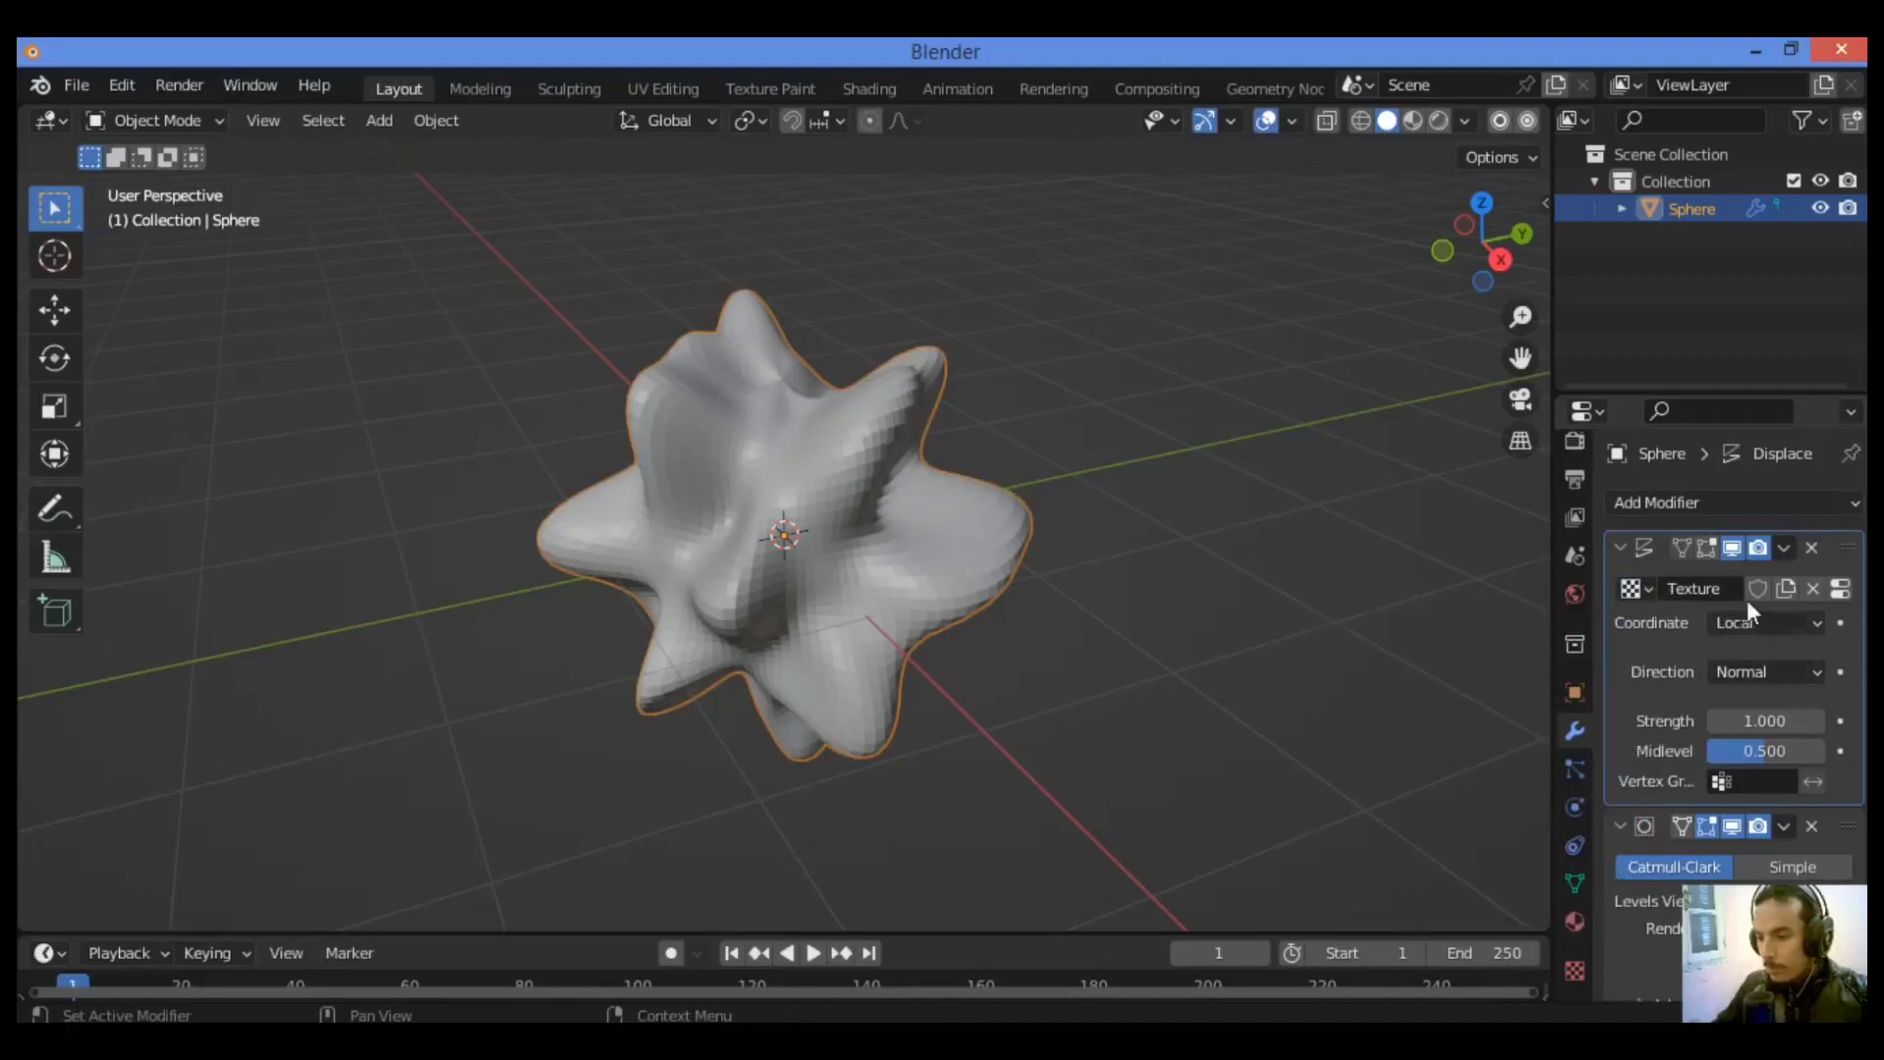
{"action": "left_click", "coordinate": [1708, 548]}
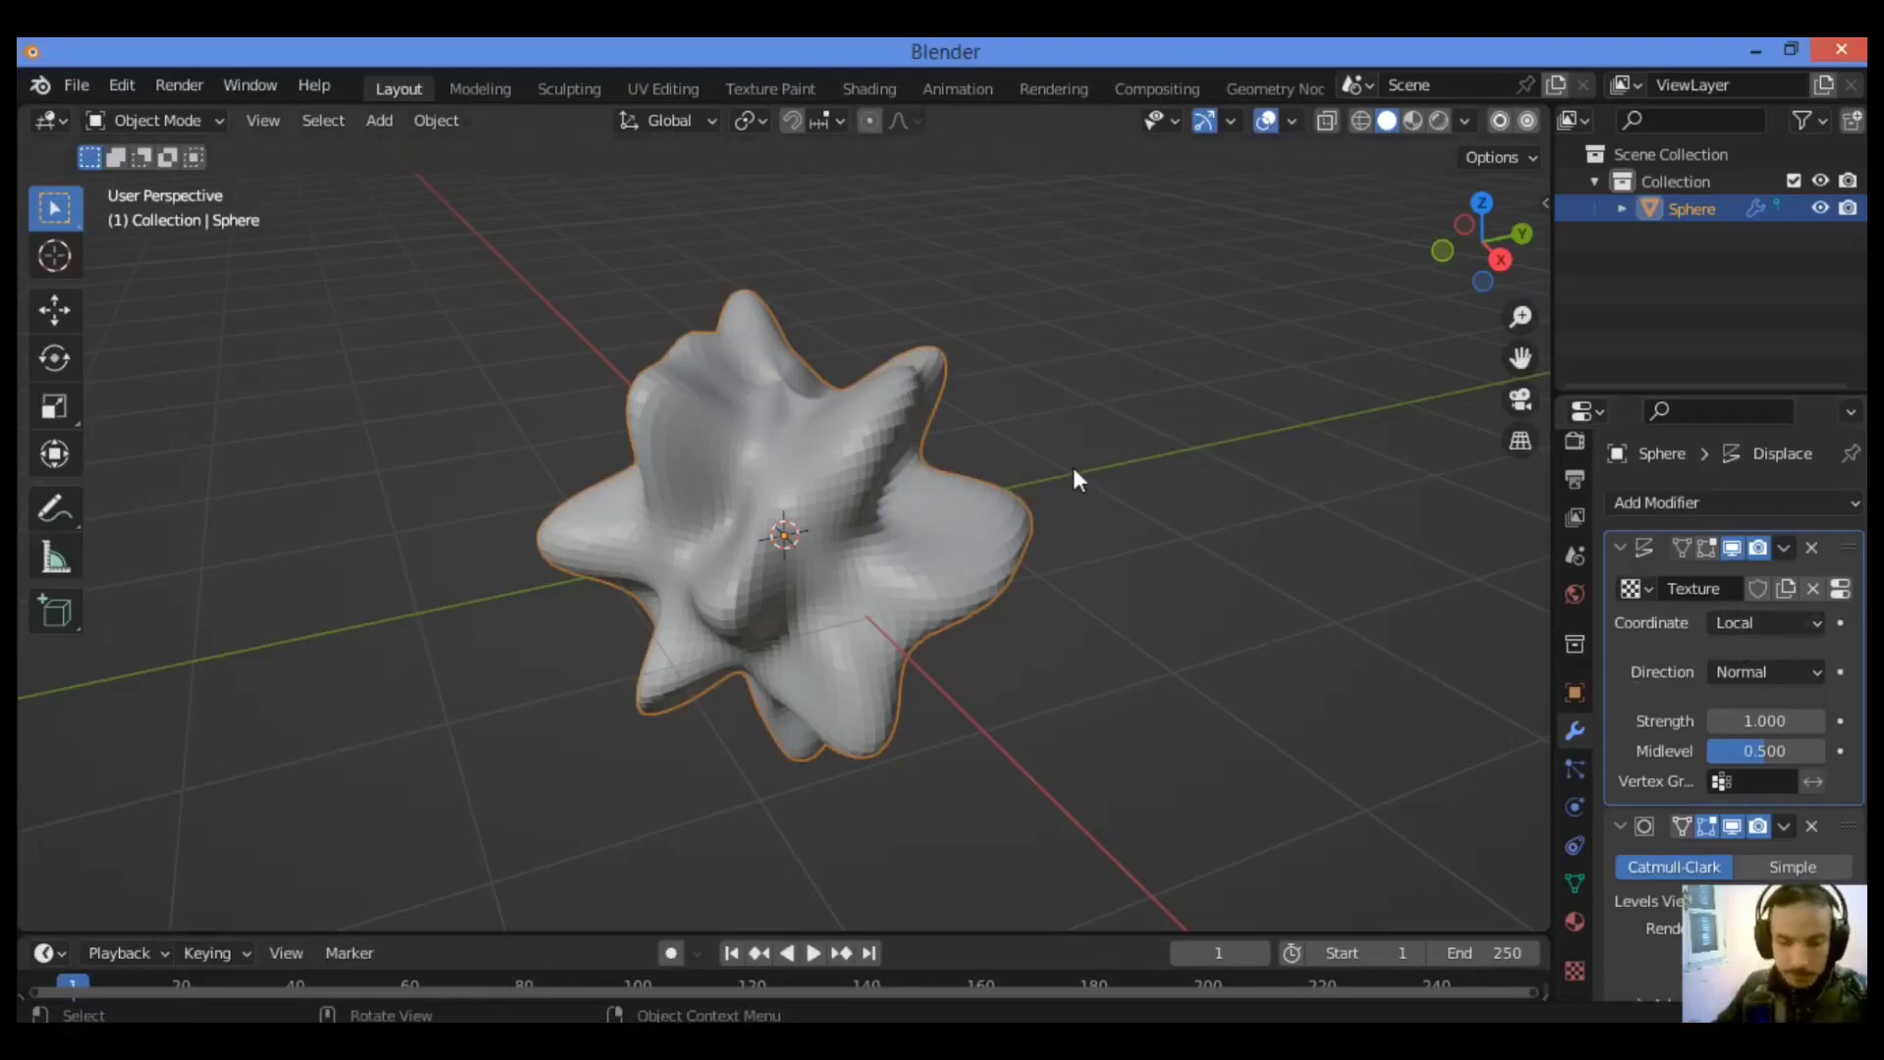
Convert the sphere to a mesh via an F3 'convert' search, applying its modifiers
{"action": "key", "text": "F3"}
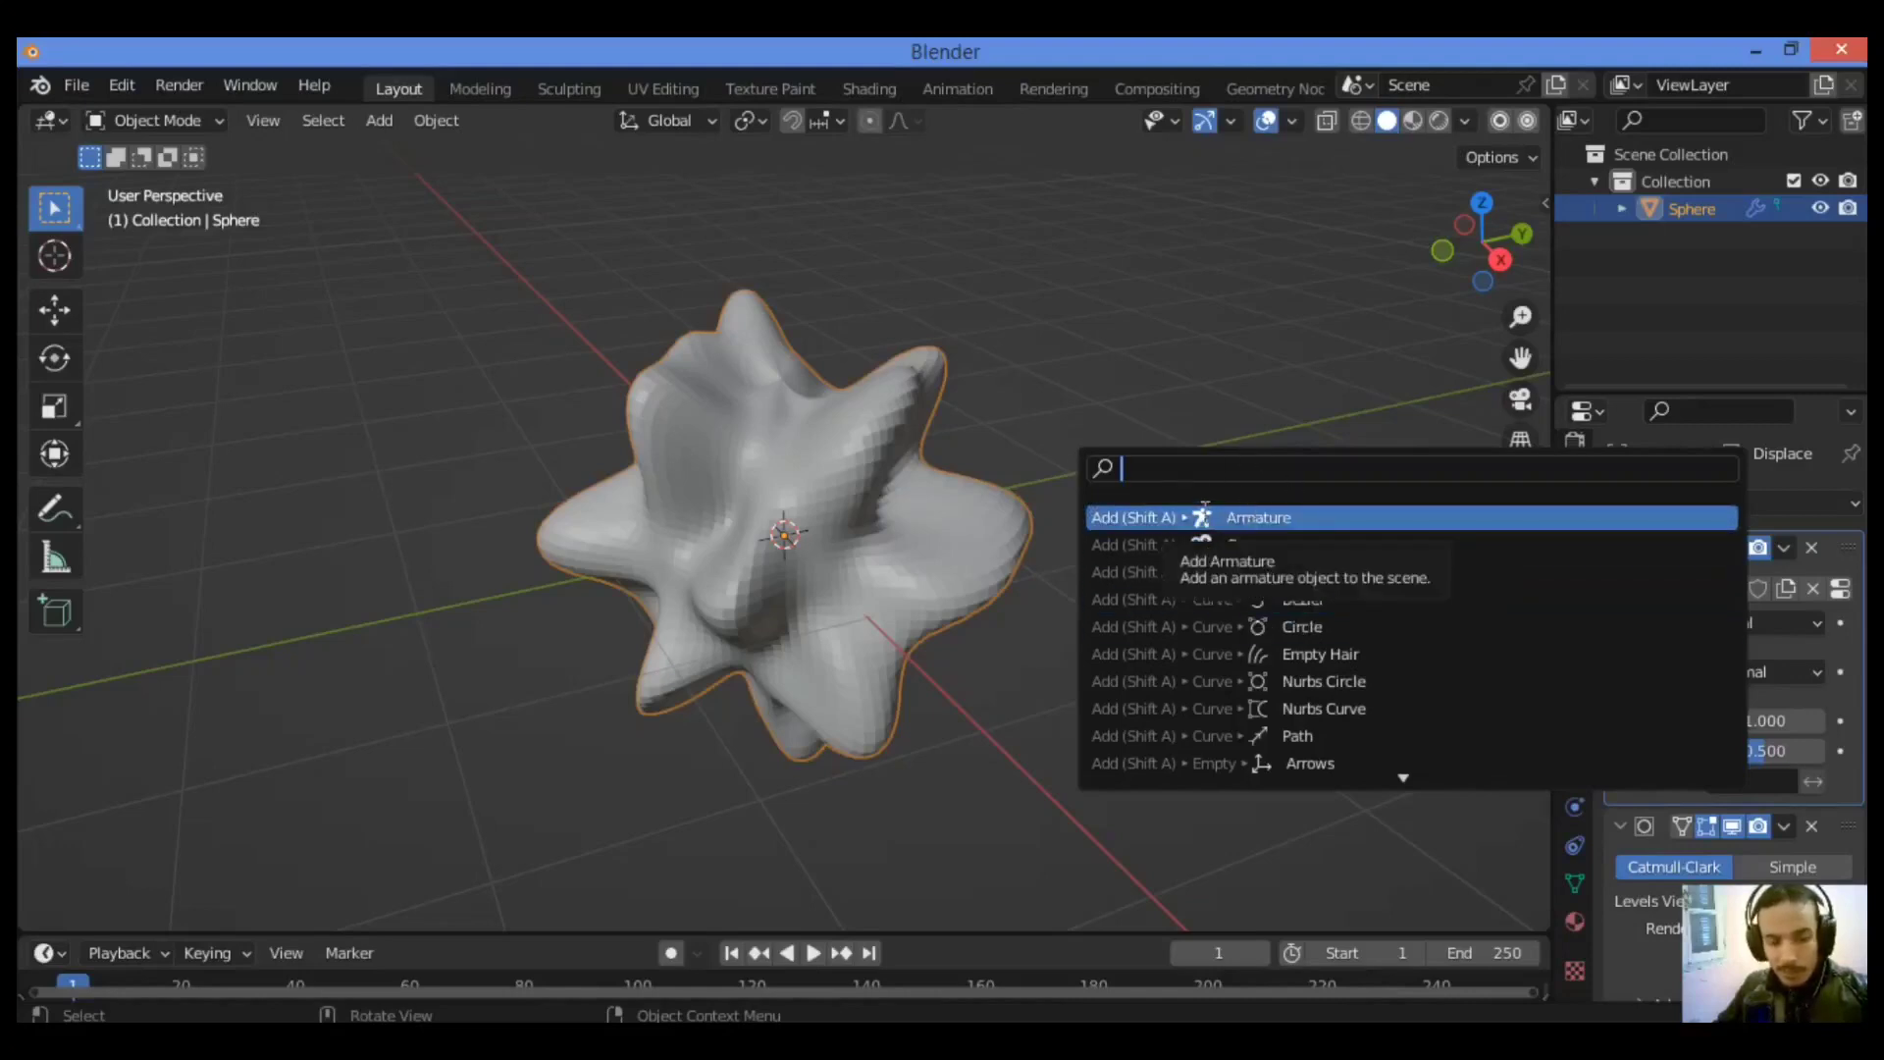
{"action": "type", "text": "c"}
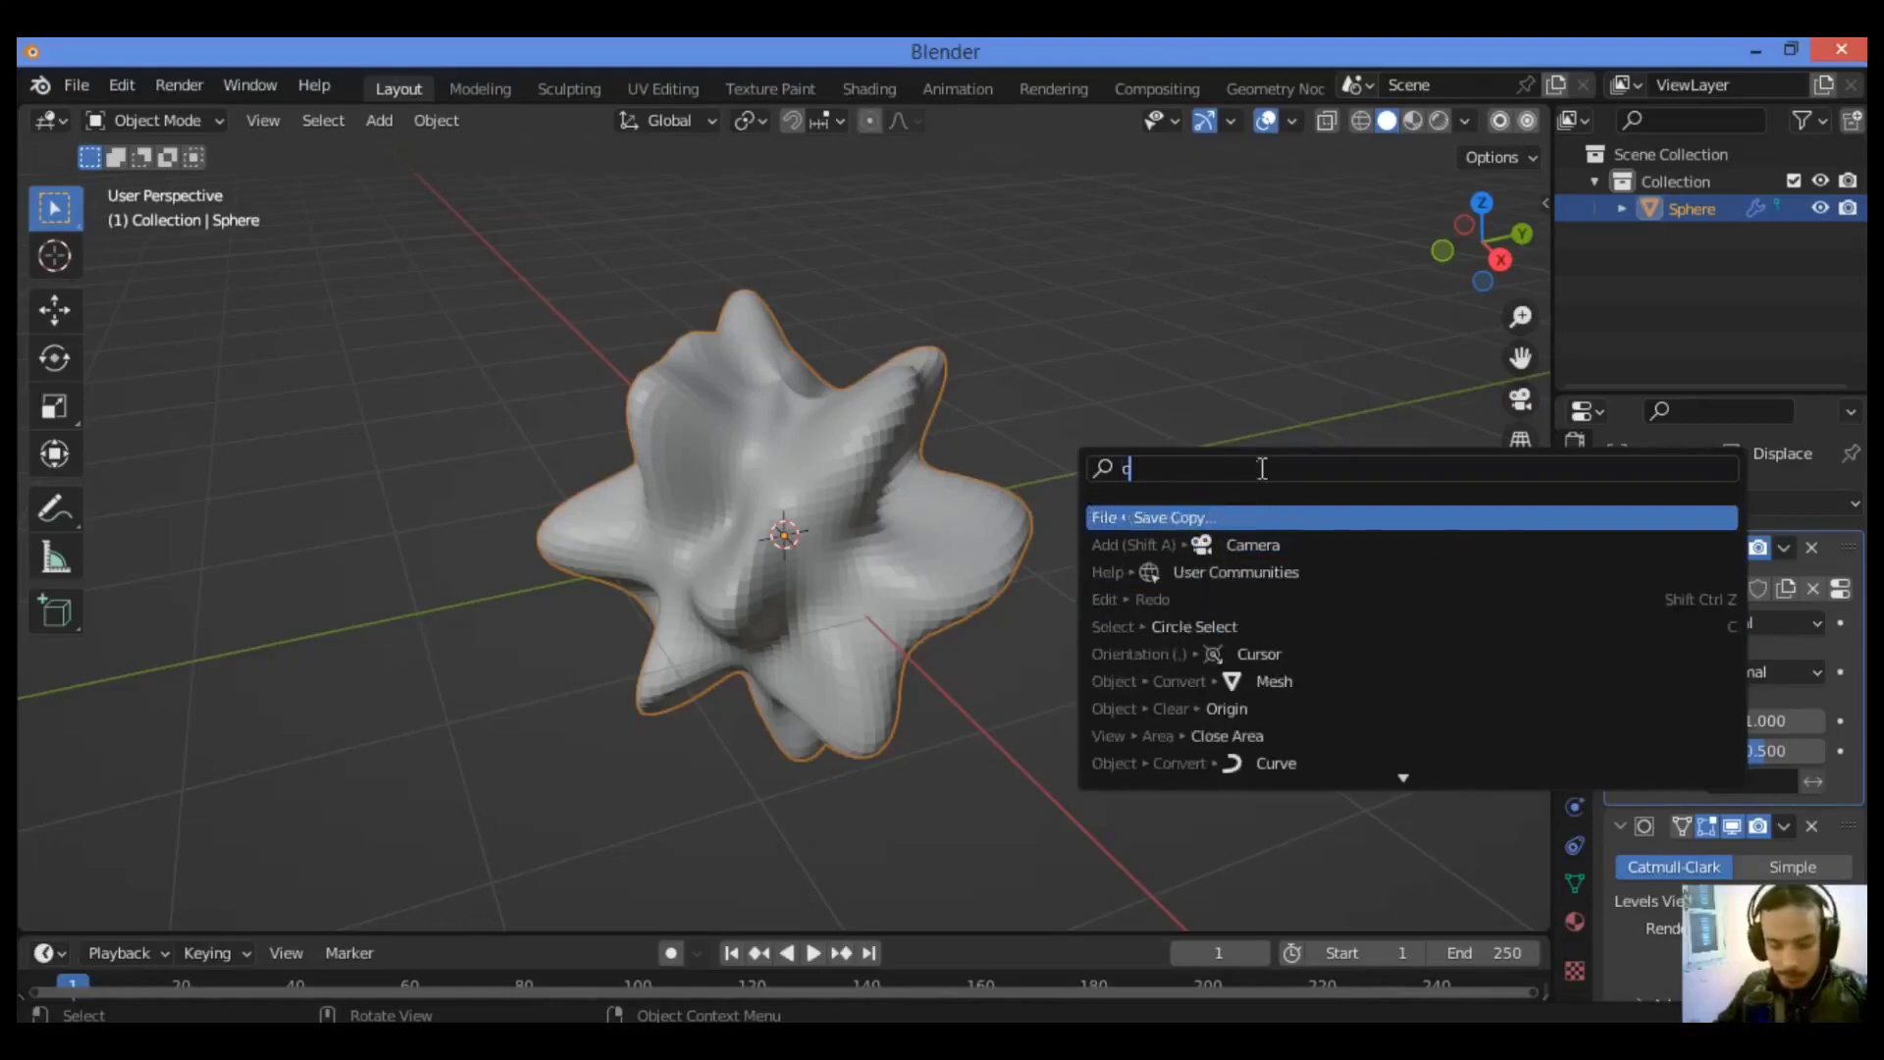
{"action": "type", "text": "ov"}
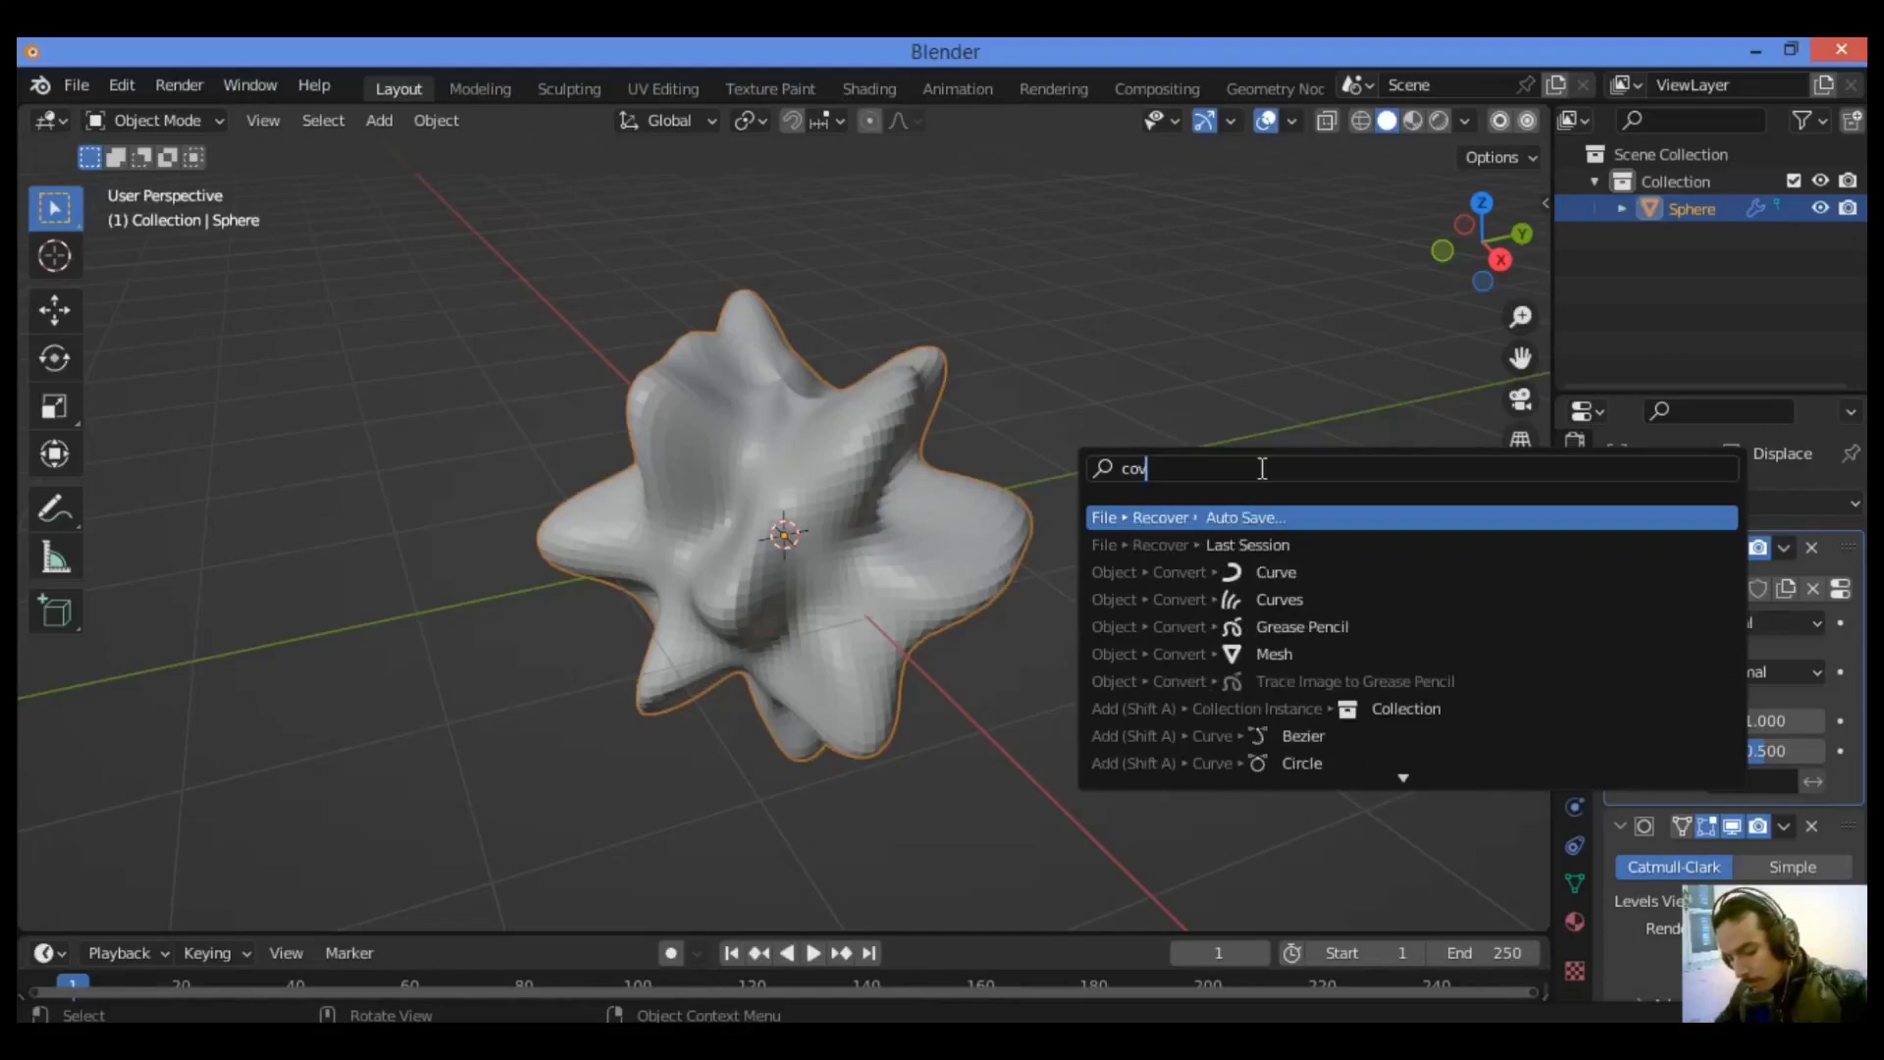
{"action": "key", "text": "BackSpace"}
{"action": "type", "text": "nver"}
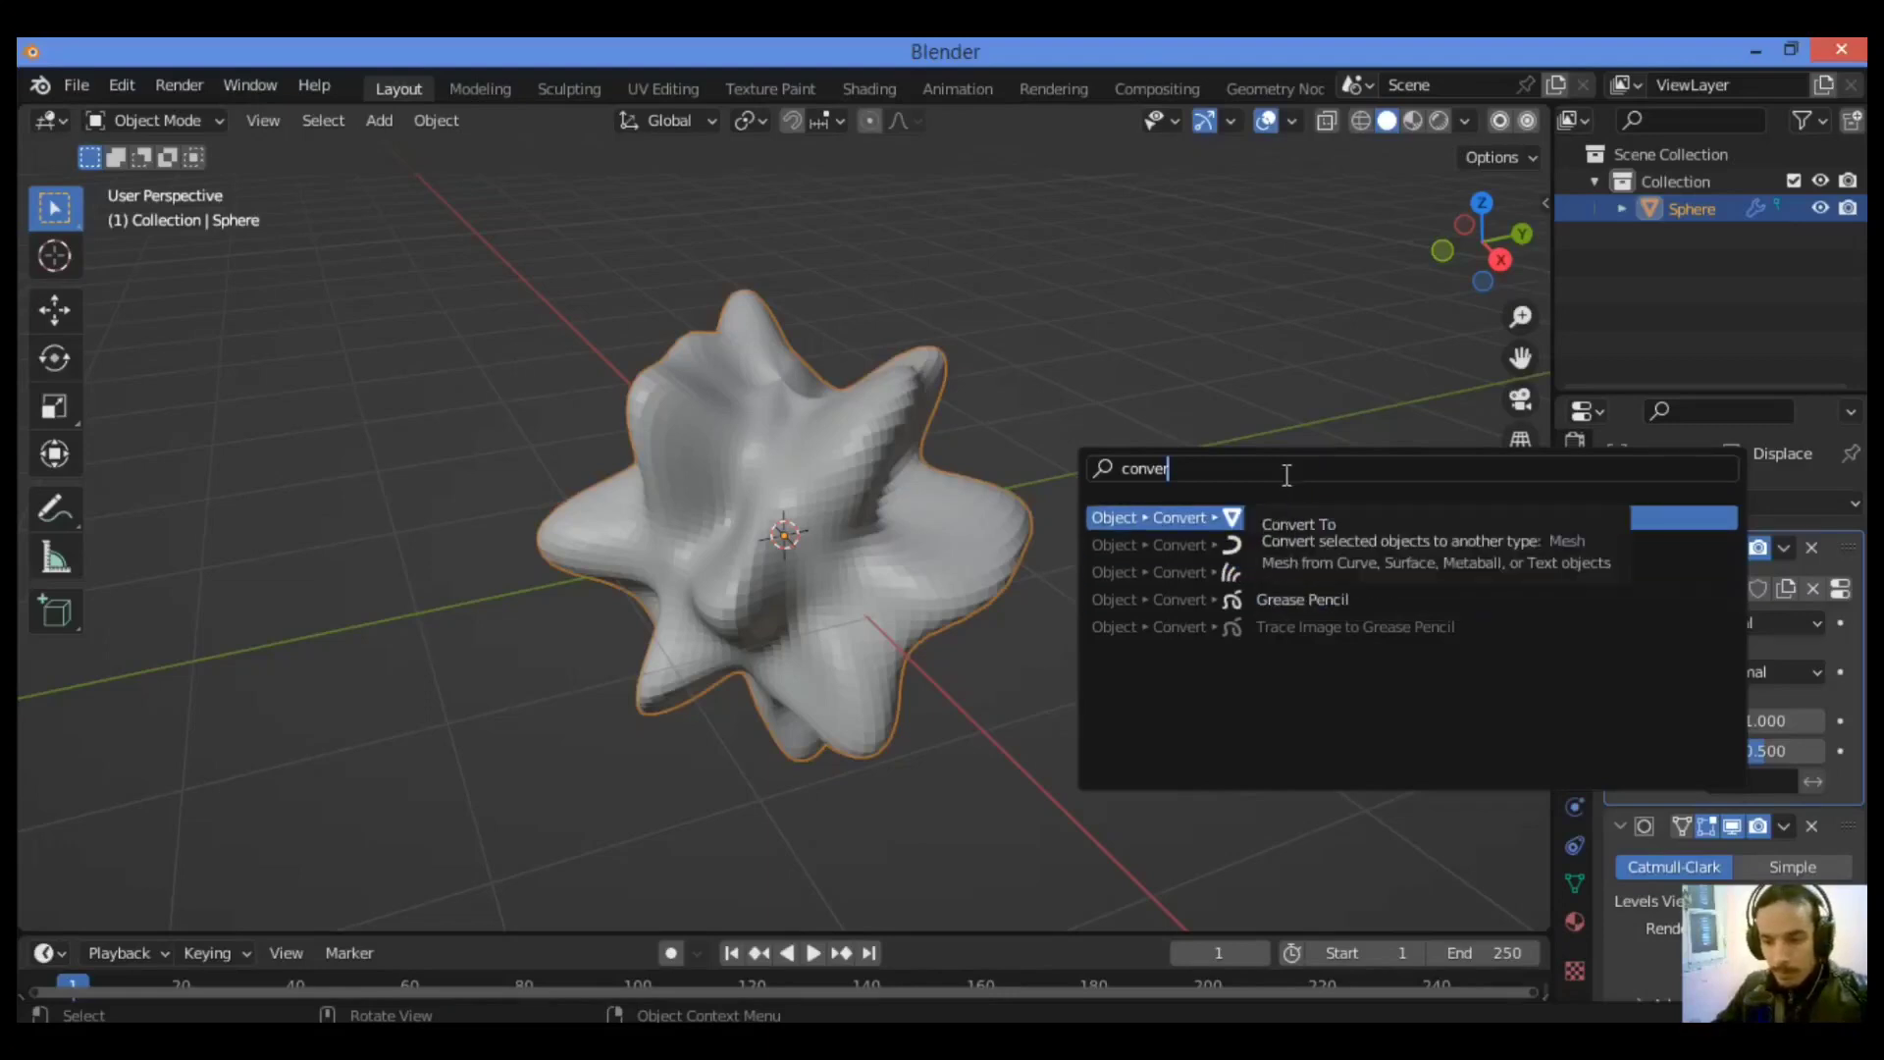
{"action": "type", "text": "t"}
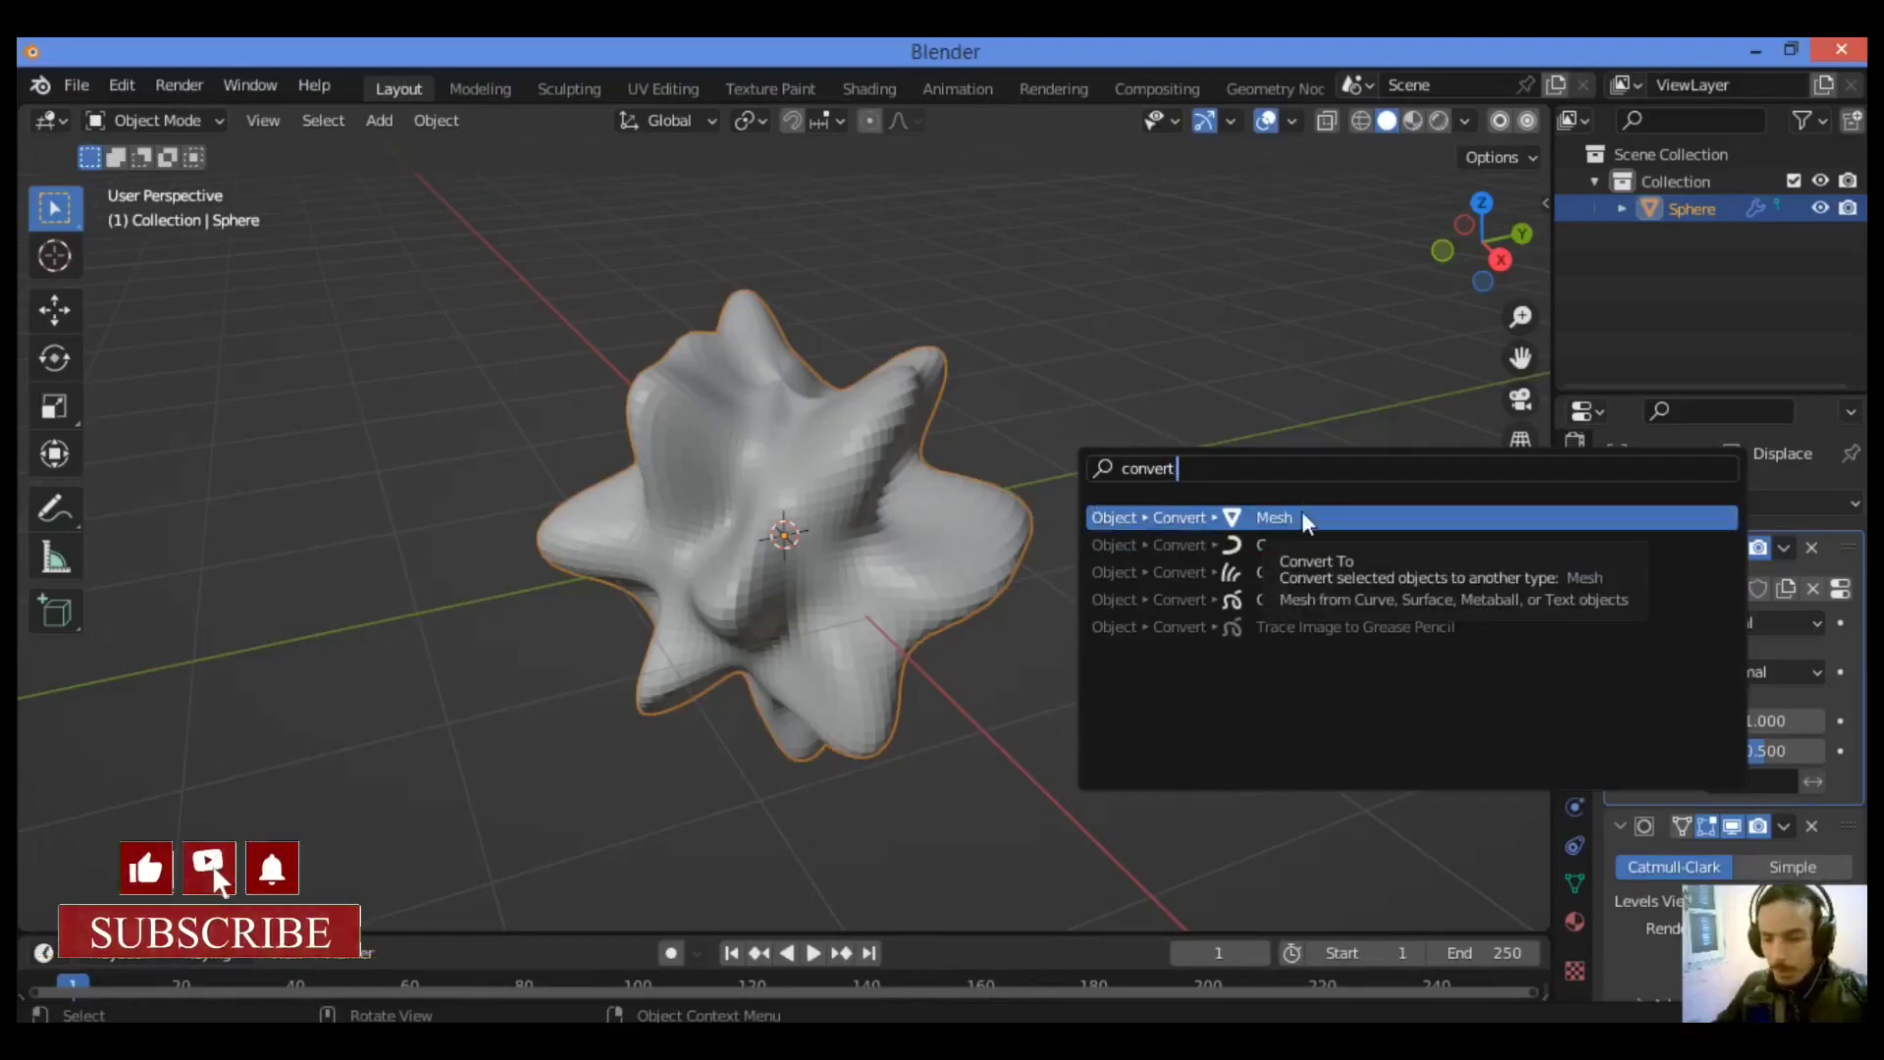
{"action": "left_click", "coordinate": [1301, 512]}
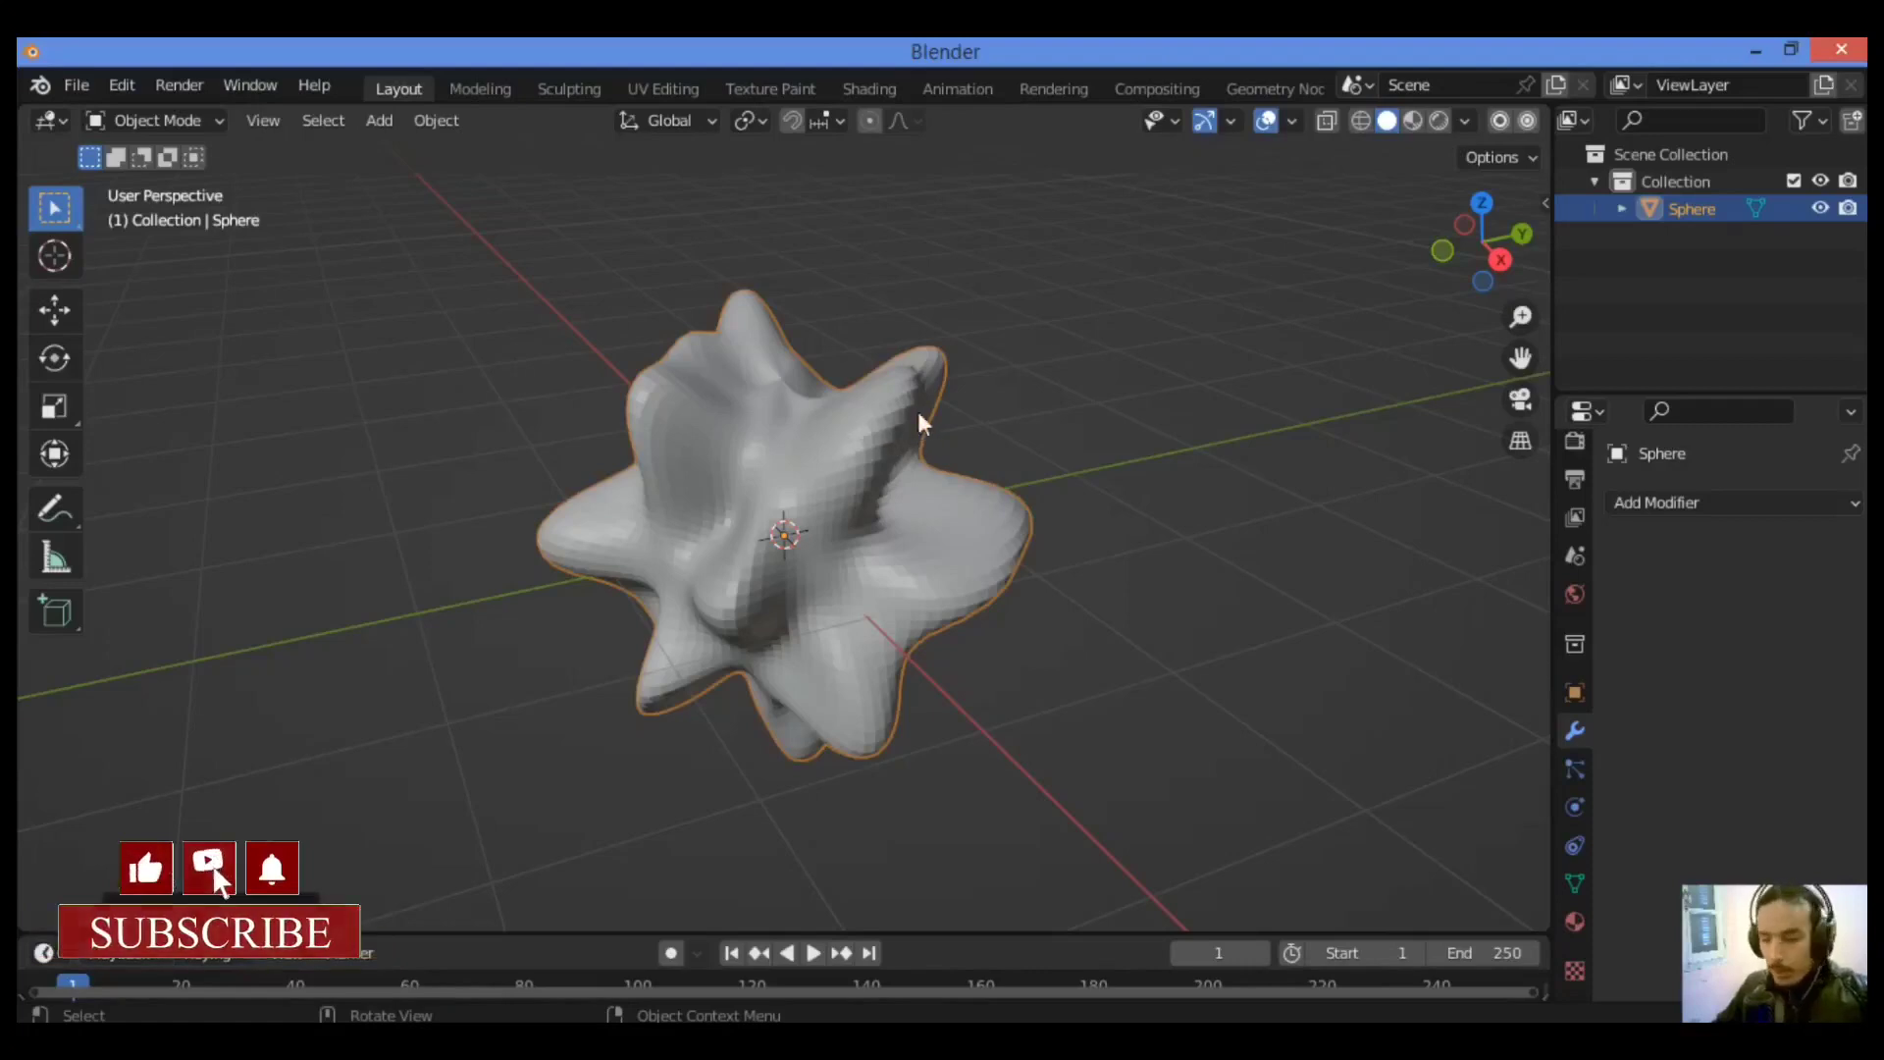
Add a Decimate modifier from the Generate column to the converted blob
{"action": "left_click", "coordinate": [1740, 503]}
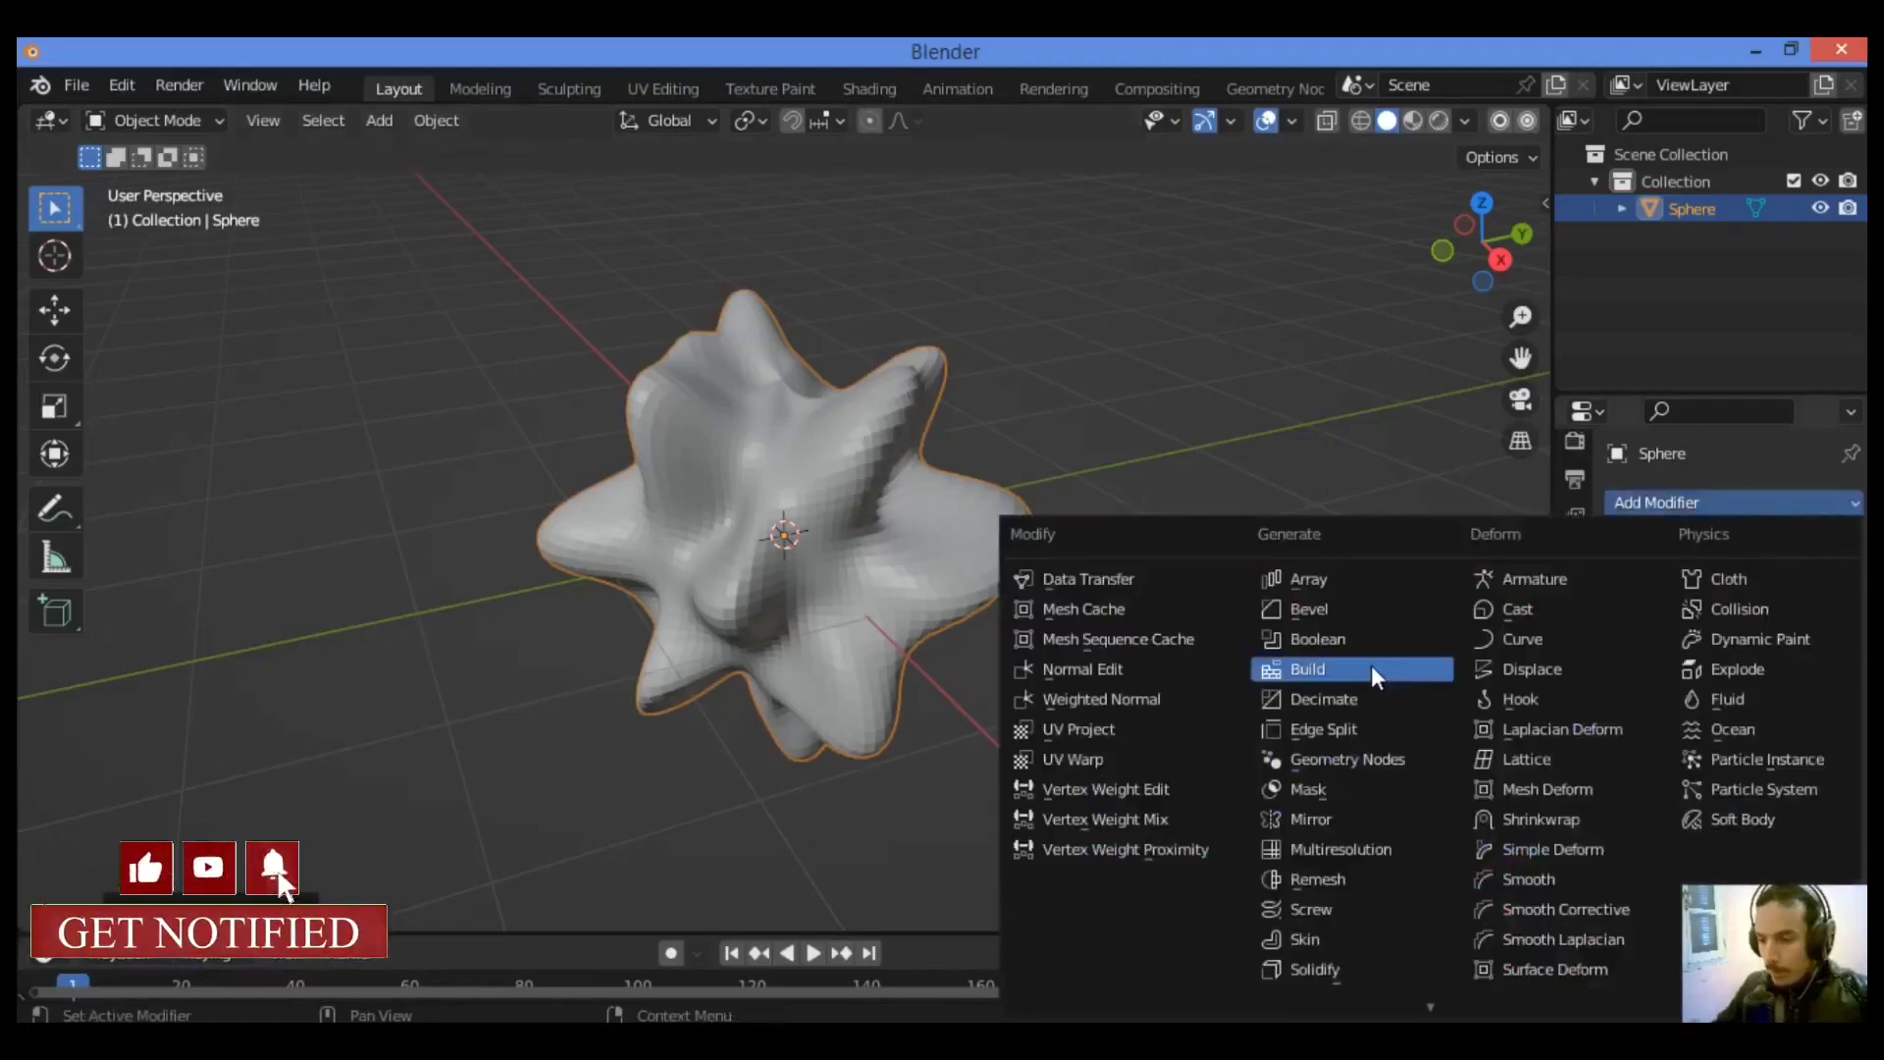
{"action": "left_click", "coordinate": [1341, 703]}
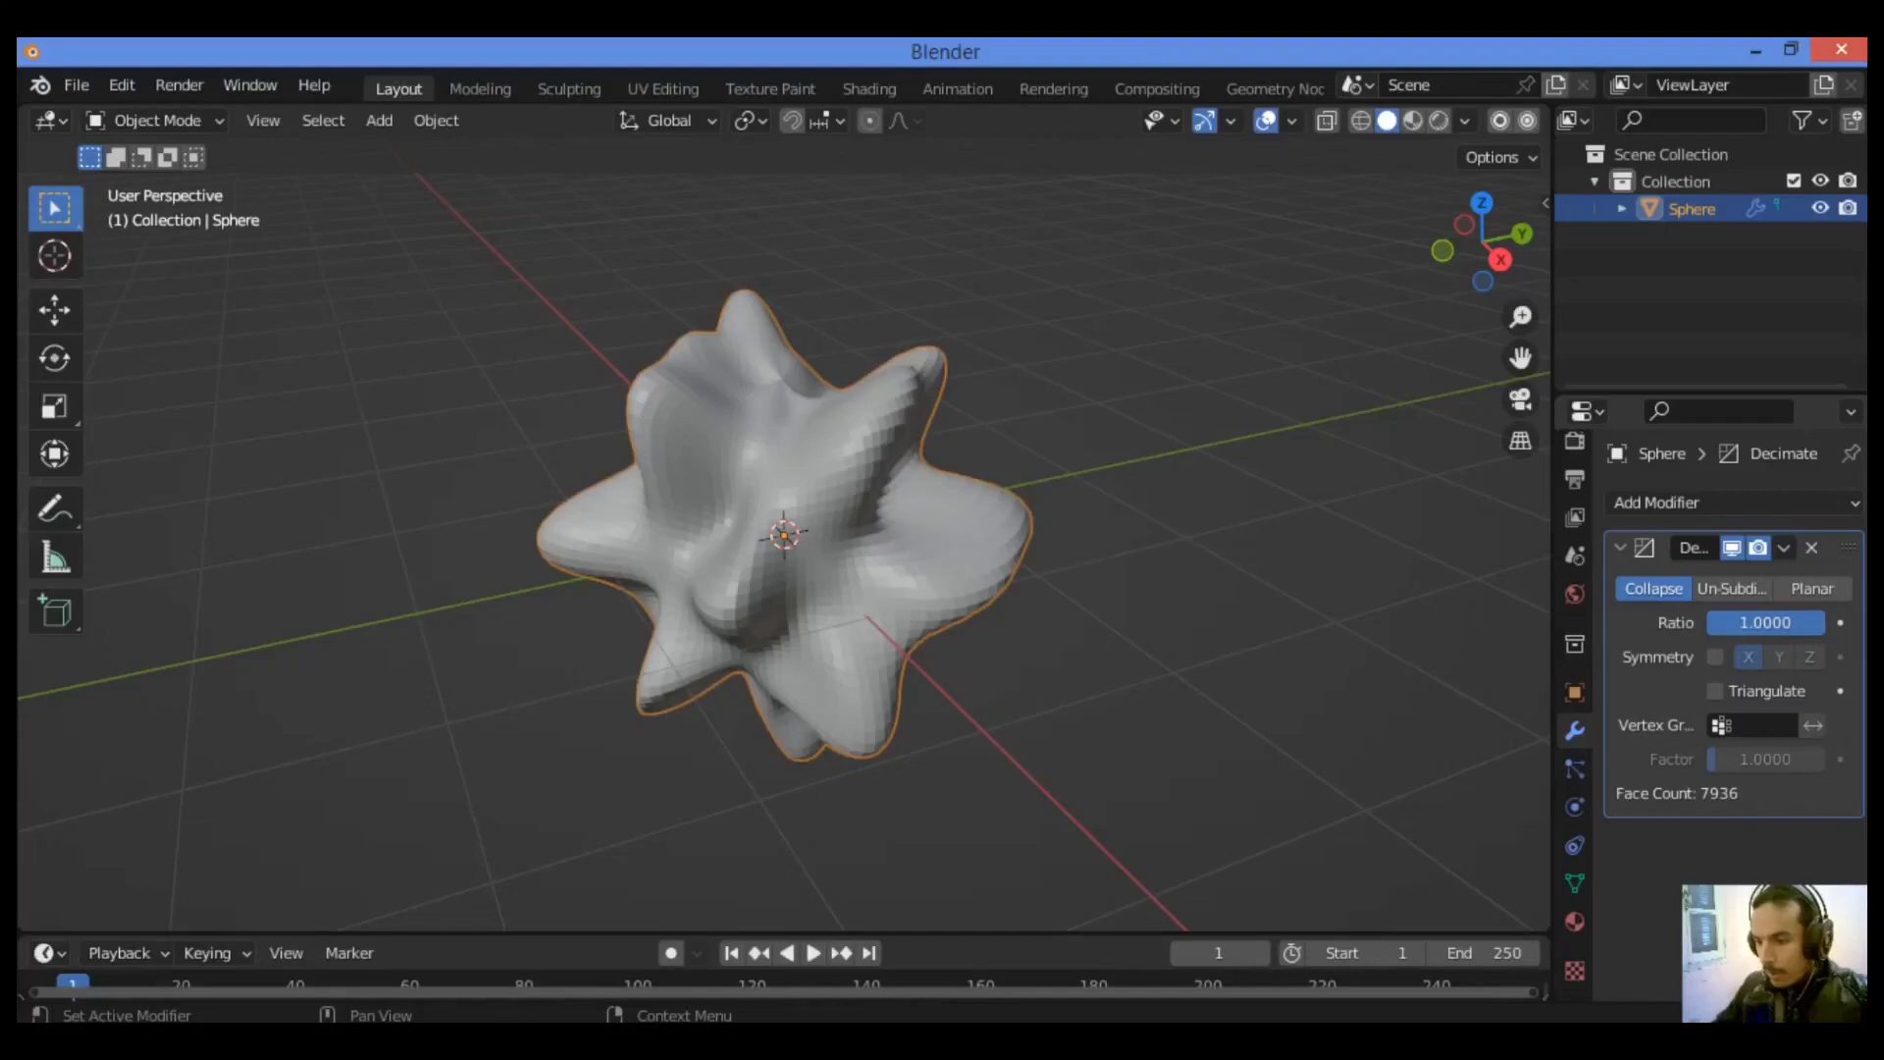
Decimate the blob in Collapse mode to ratio 0.0843 (about 1270 faces) and apply it
{"action": "left_click_drag", "start_coordinate": [1811, 622], "coordinate": [1785, 622]}
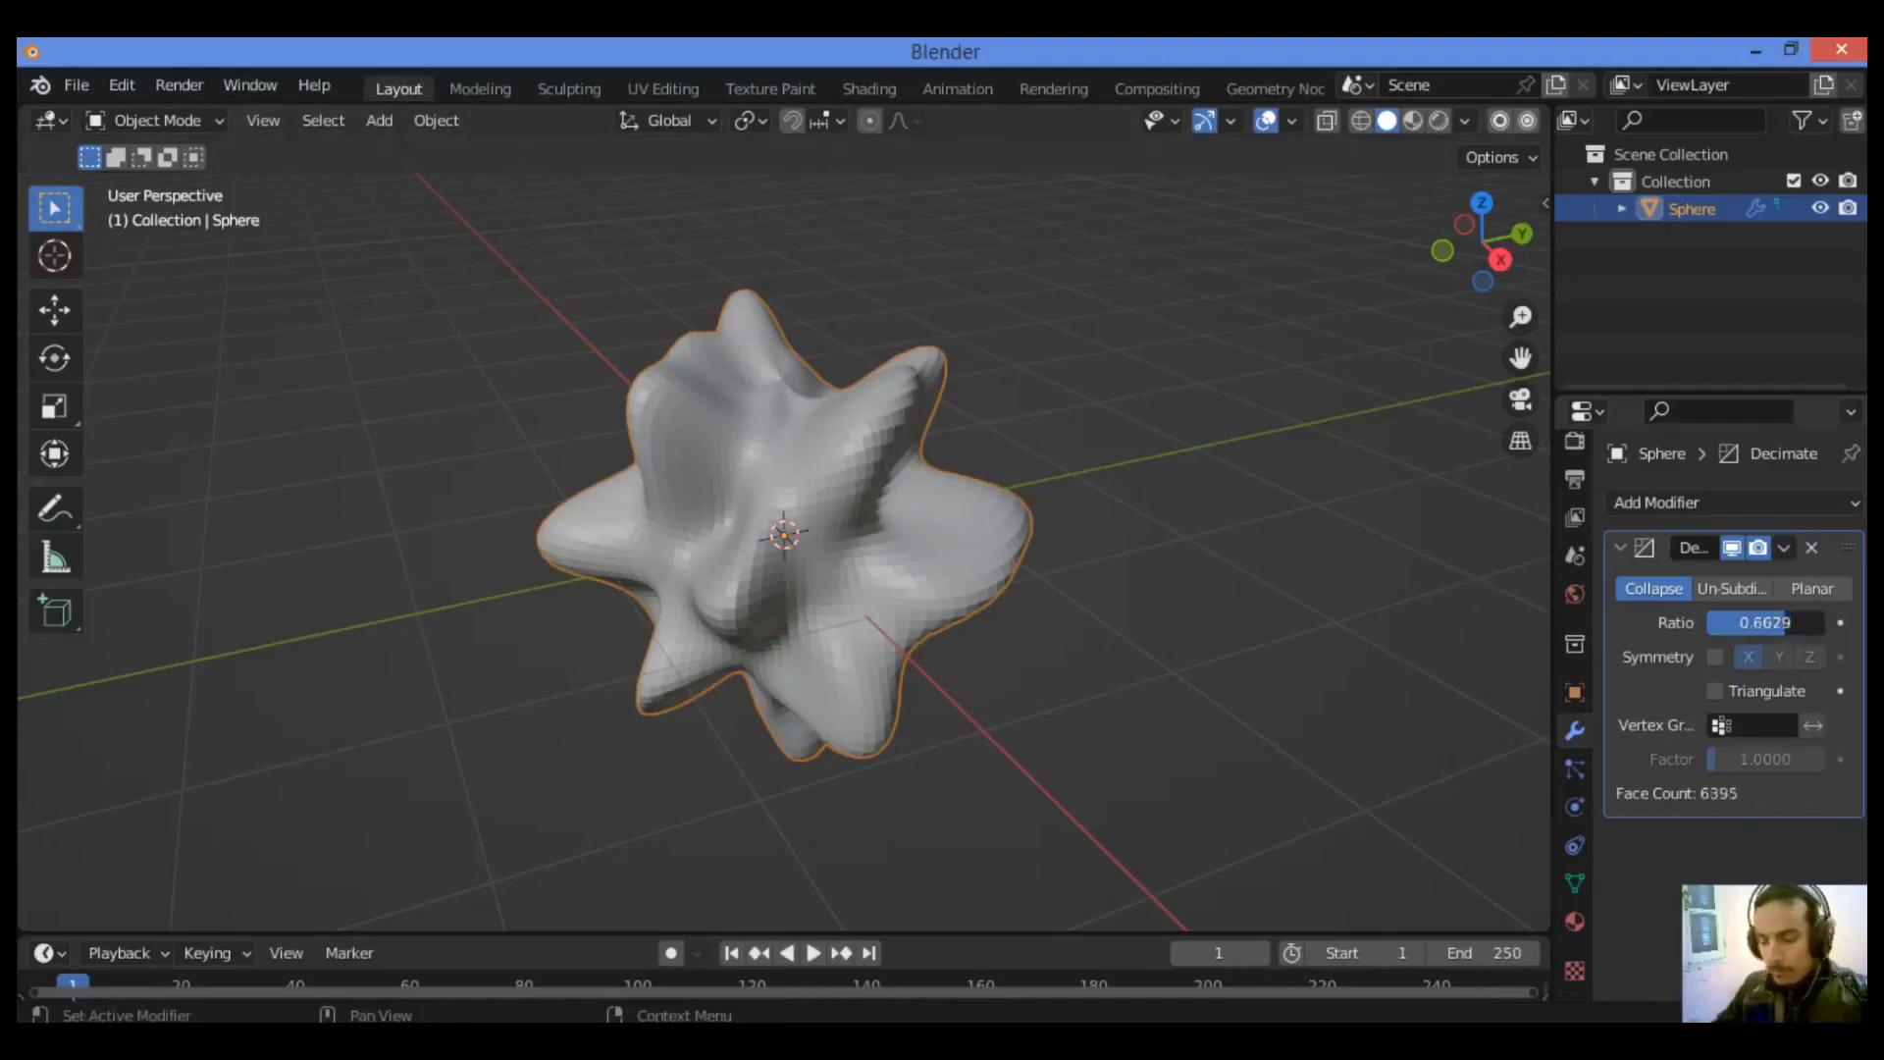
{"action": "left_click", "coordinate": [1787, 624]}
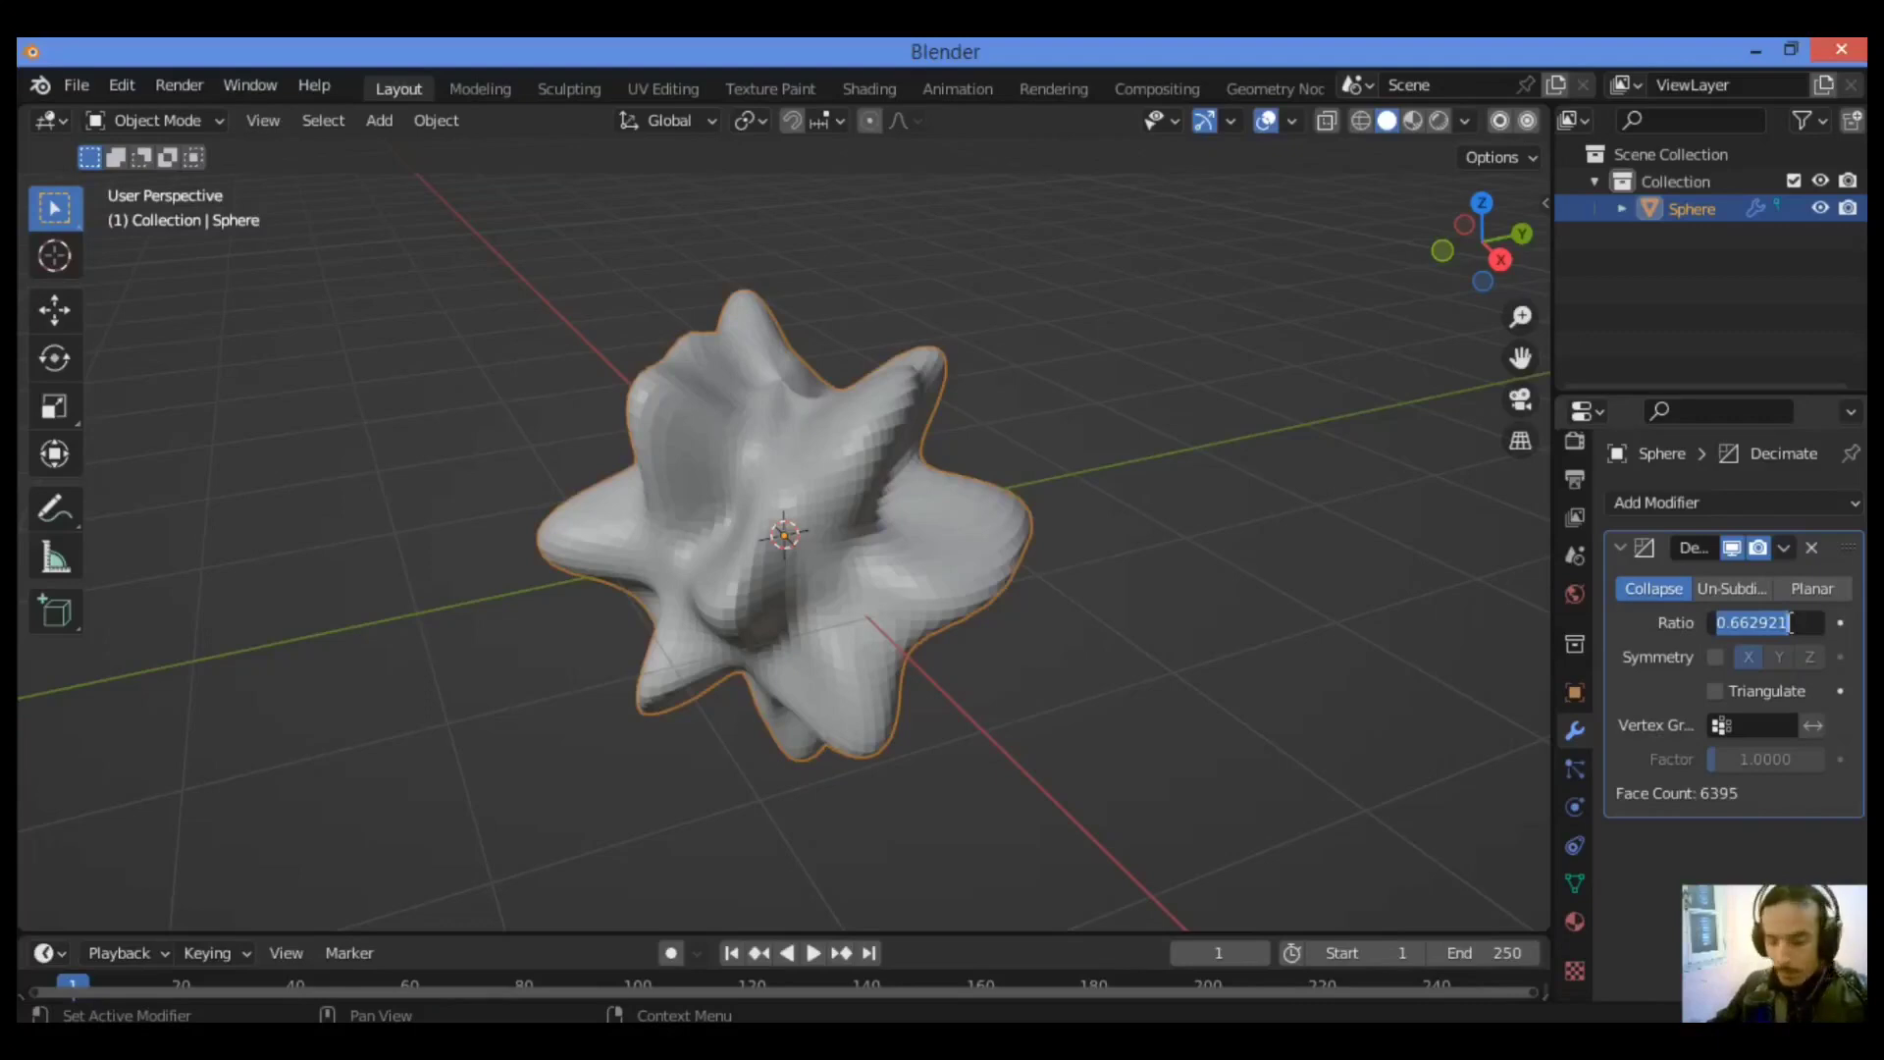
{"action": "type", "text": "0"}
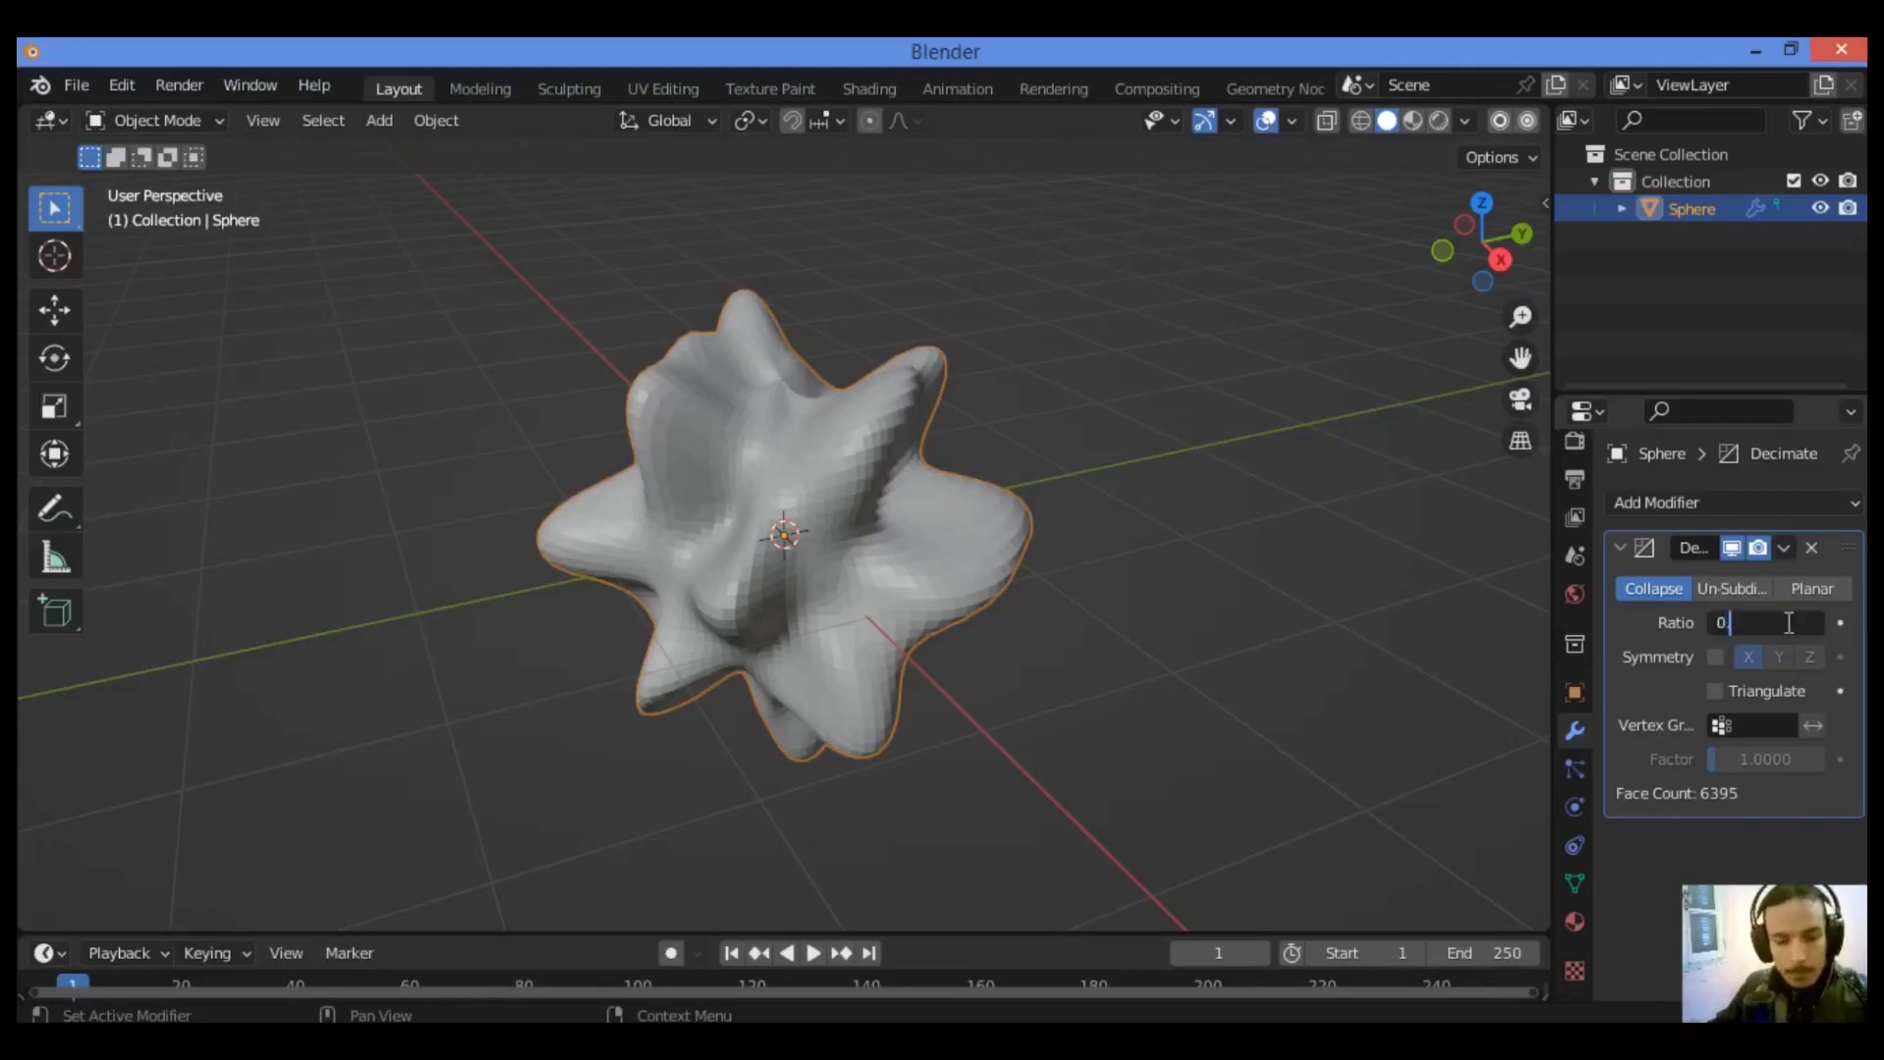
{"action": "type", "text": ".002"}
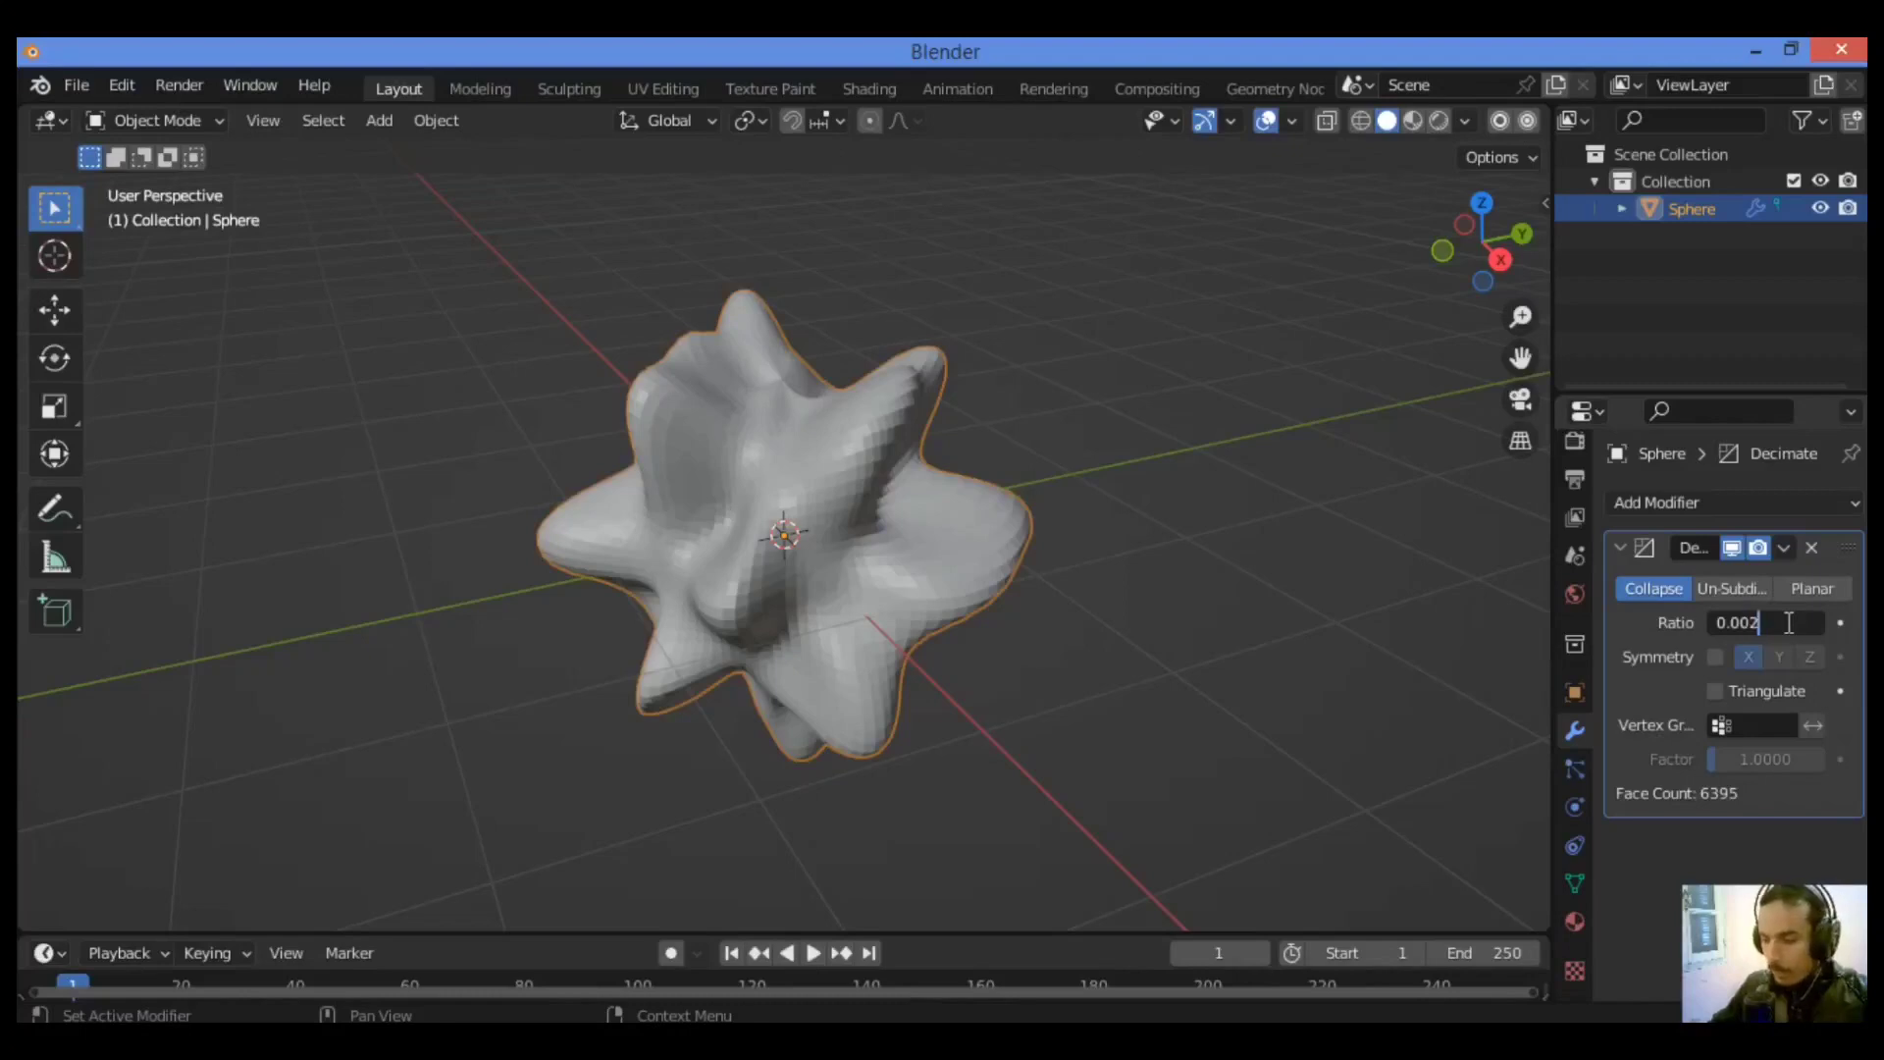
{"action": "key", "text": "Return"}
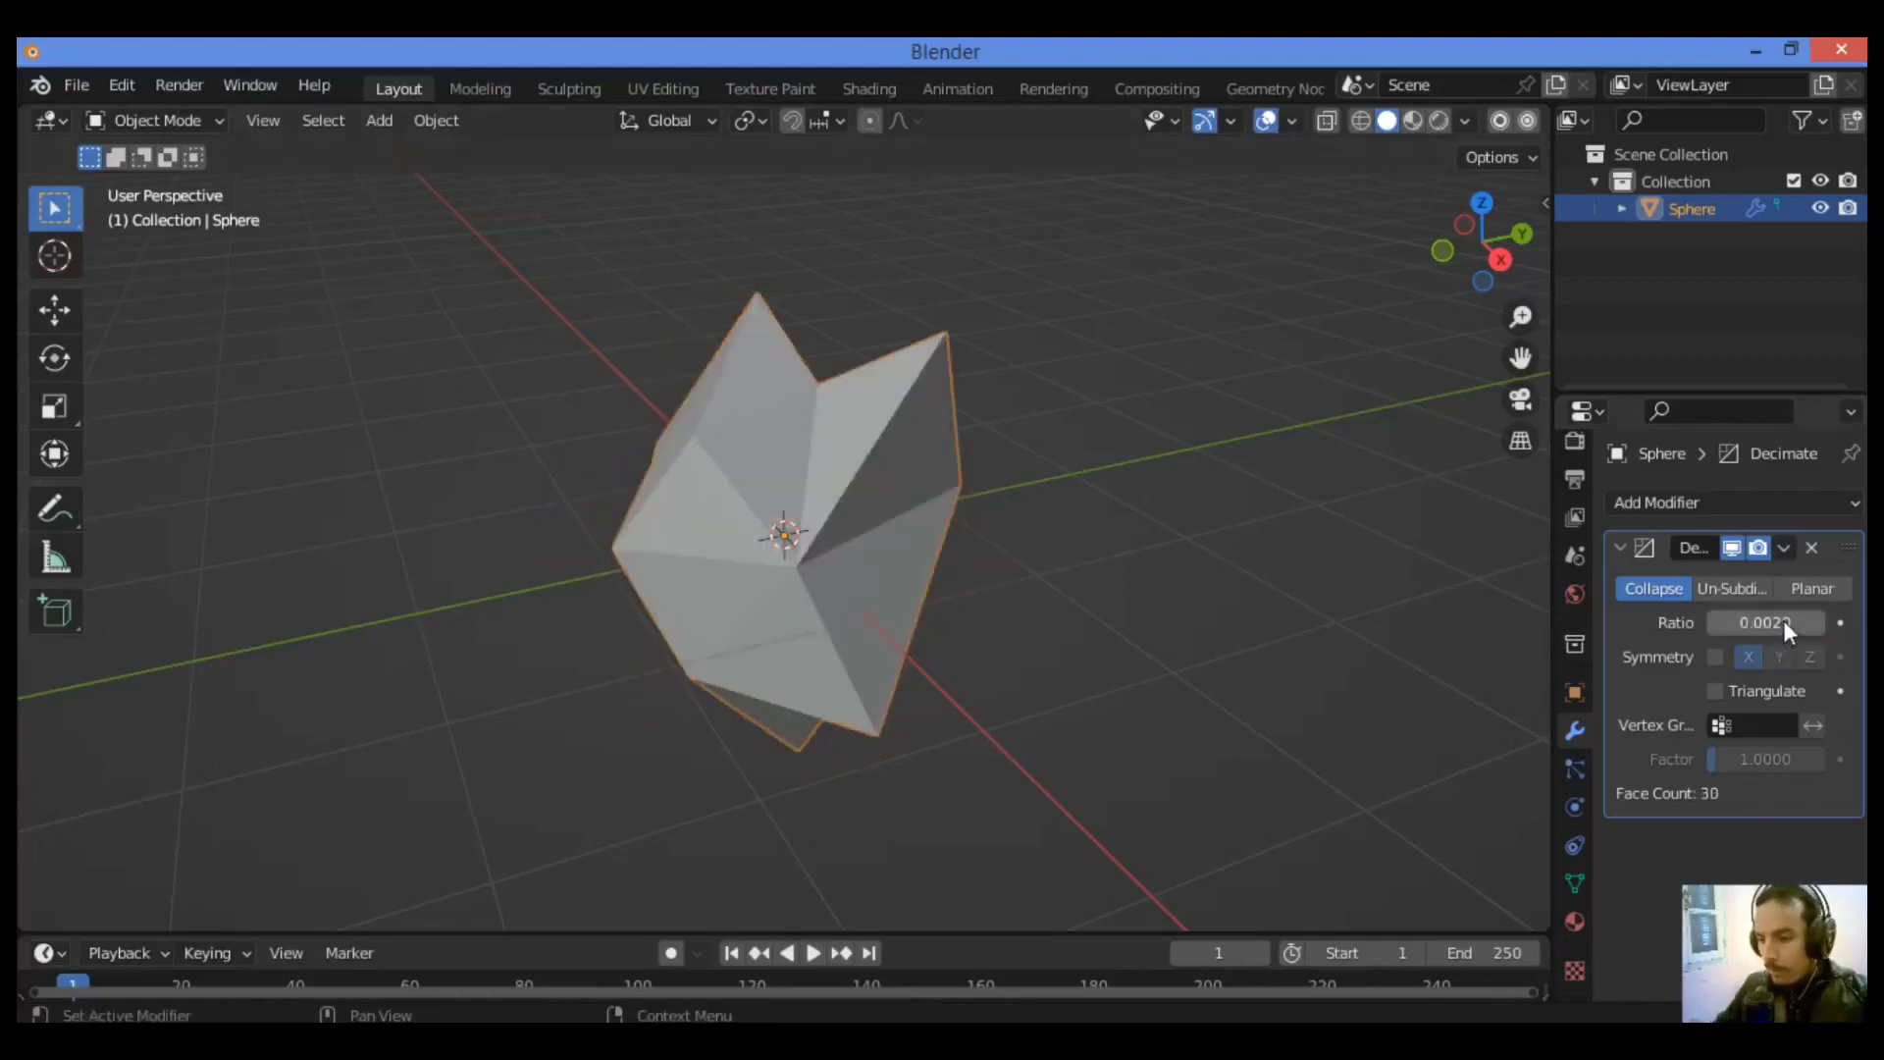
{"action": "left_click", "coordinate": [1729, 587]}
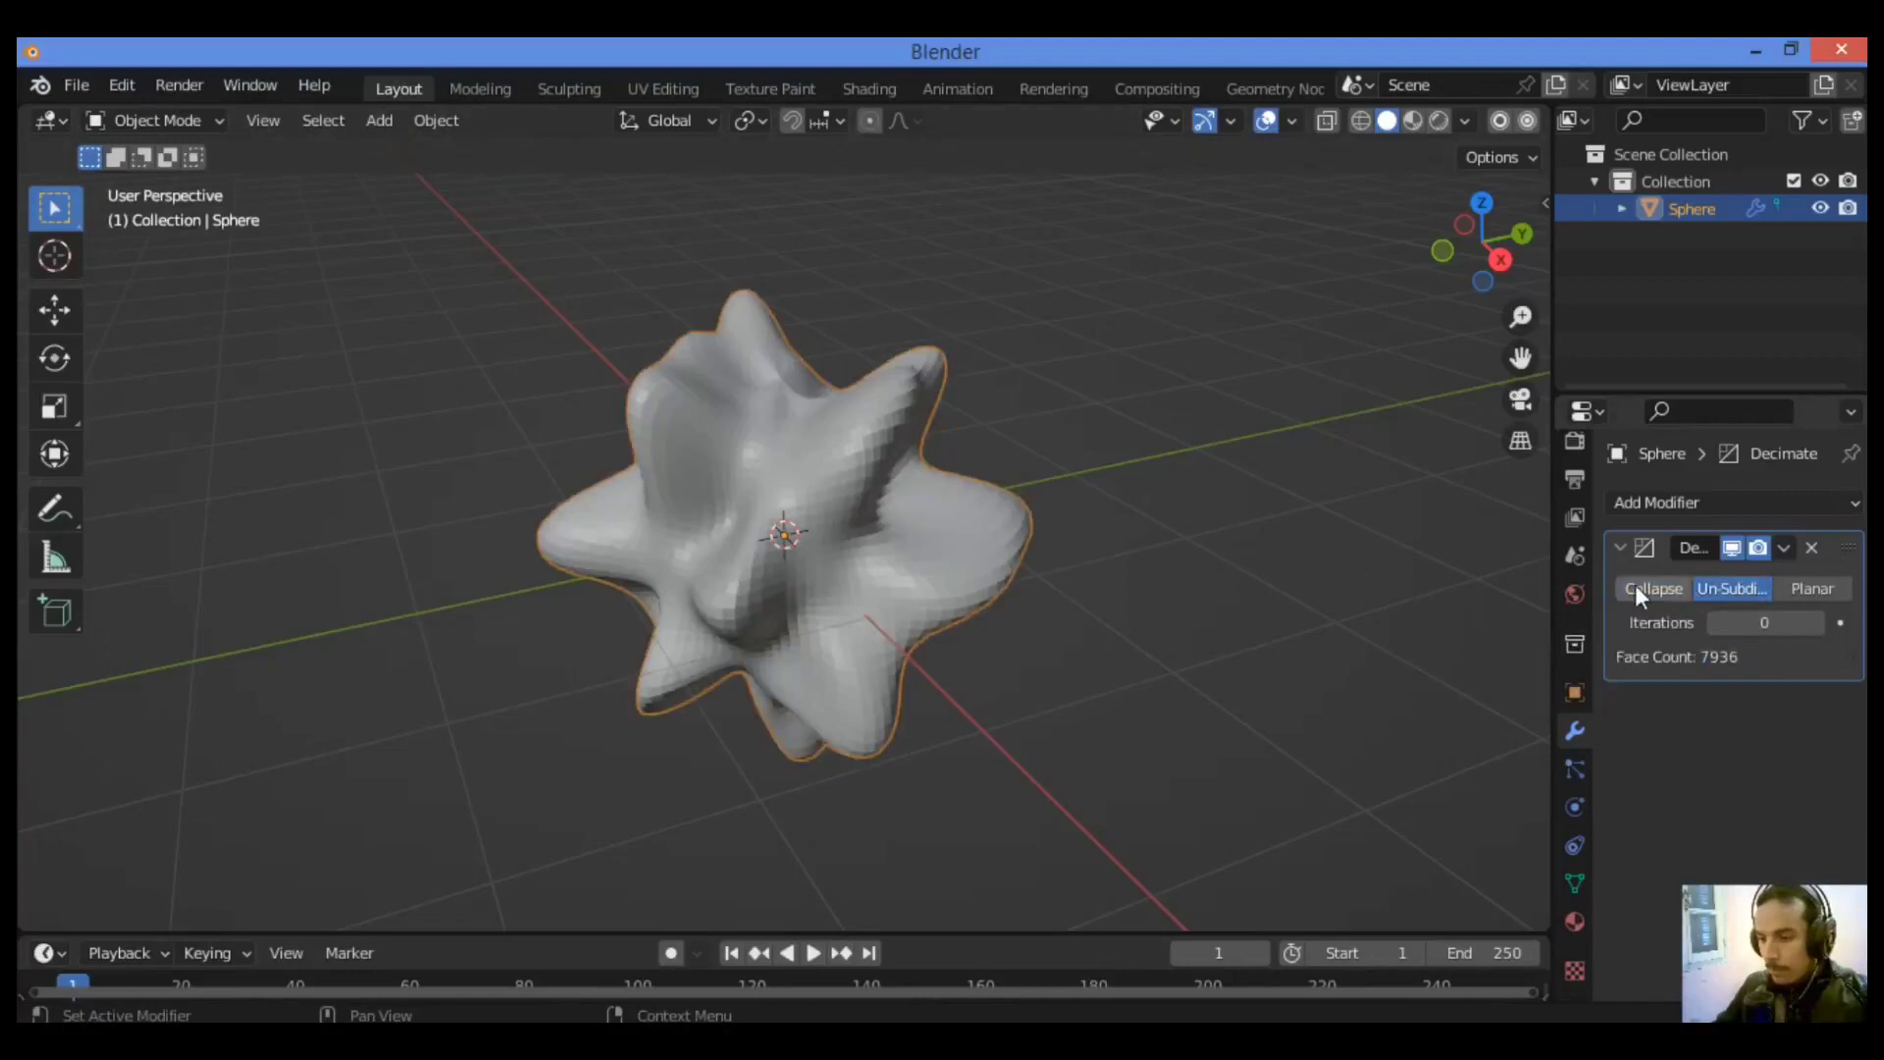
{"action": "left_click", "coordinate": [1637, 589]}
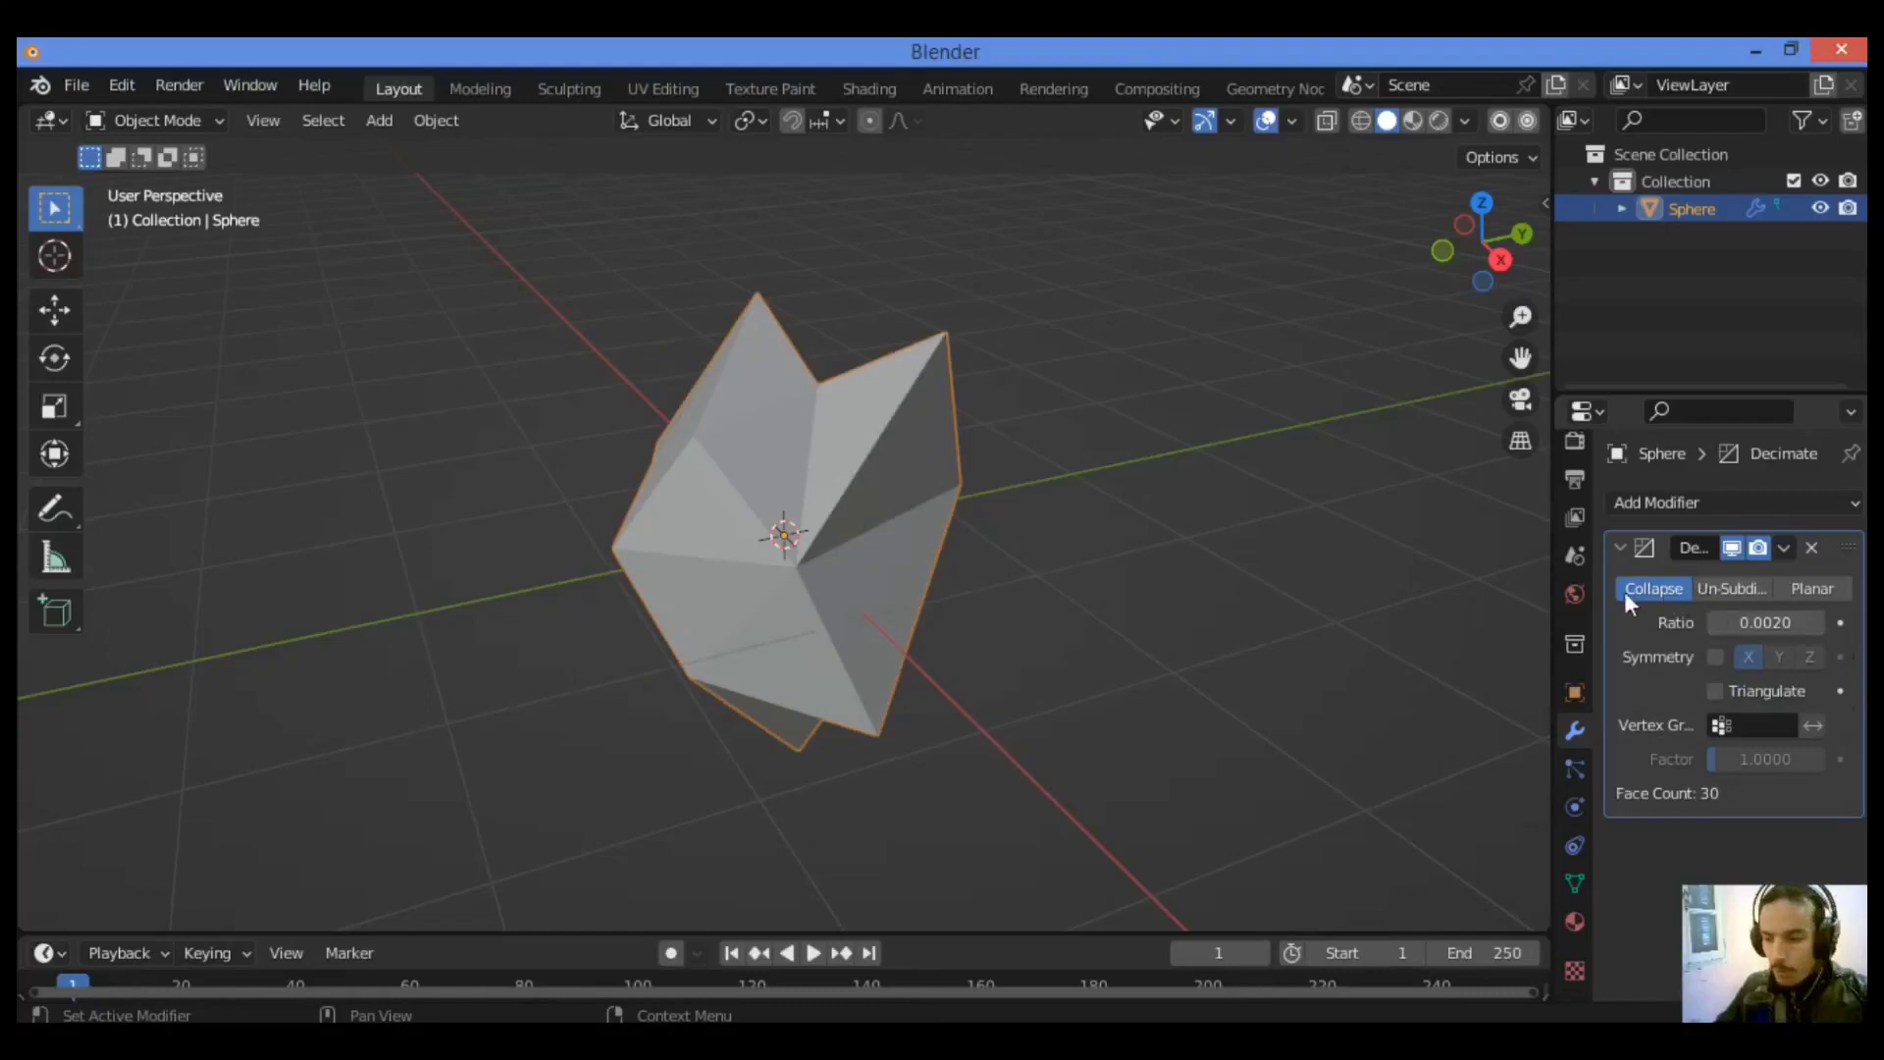
{"action": "left_click_drag", "start_coordinate": [1757, 622], "coordinate": [1751, 656]}
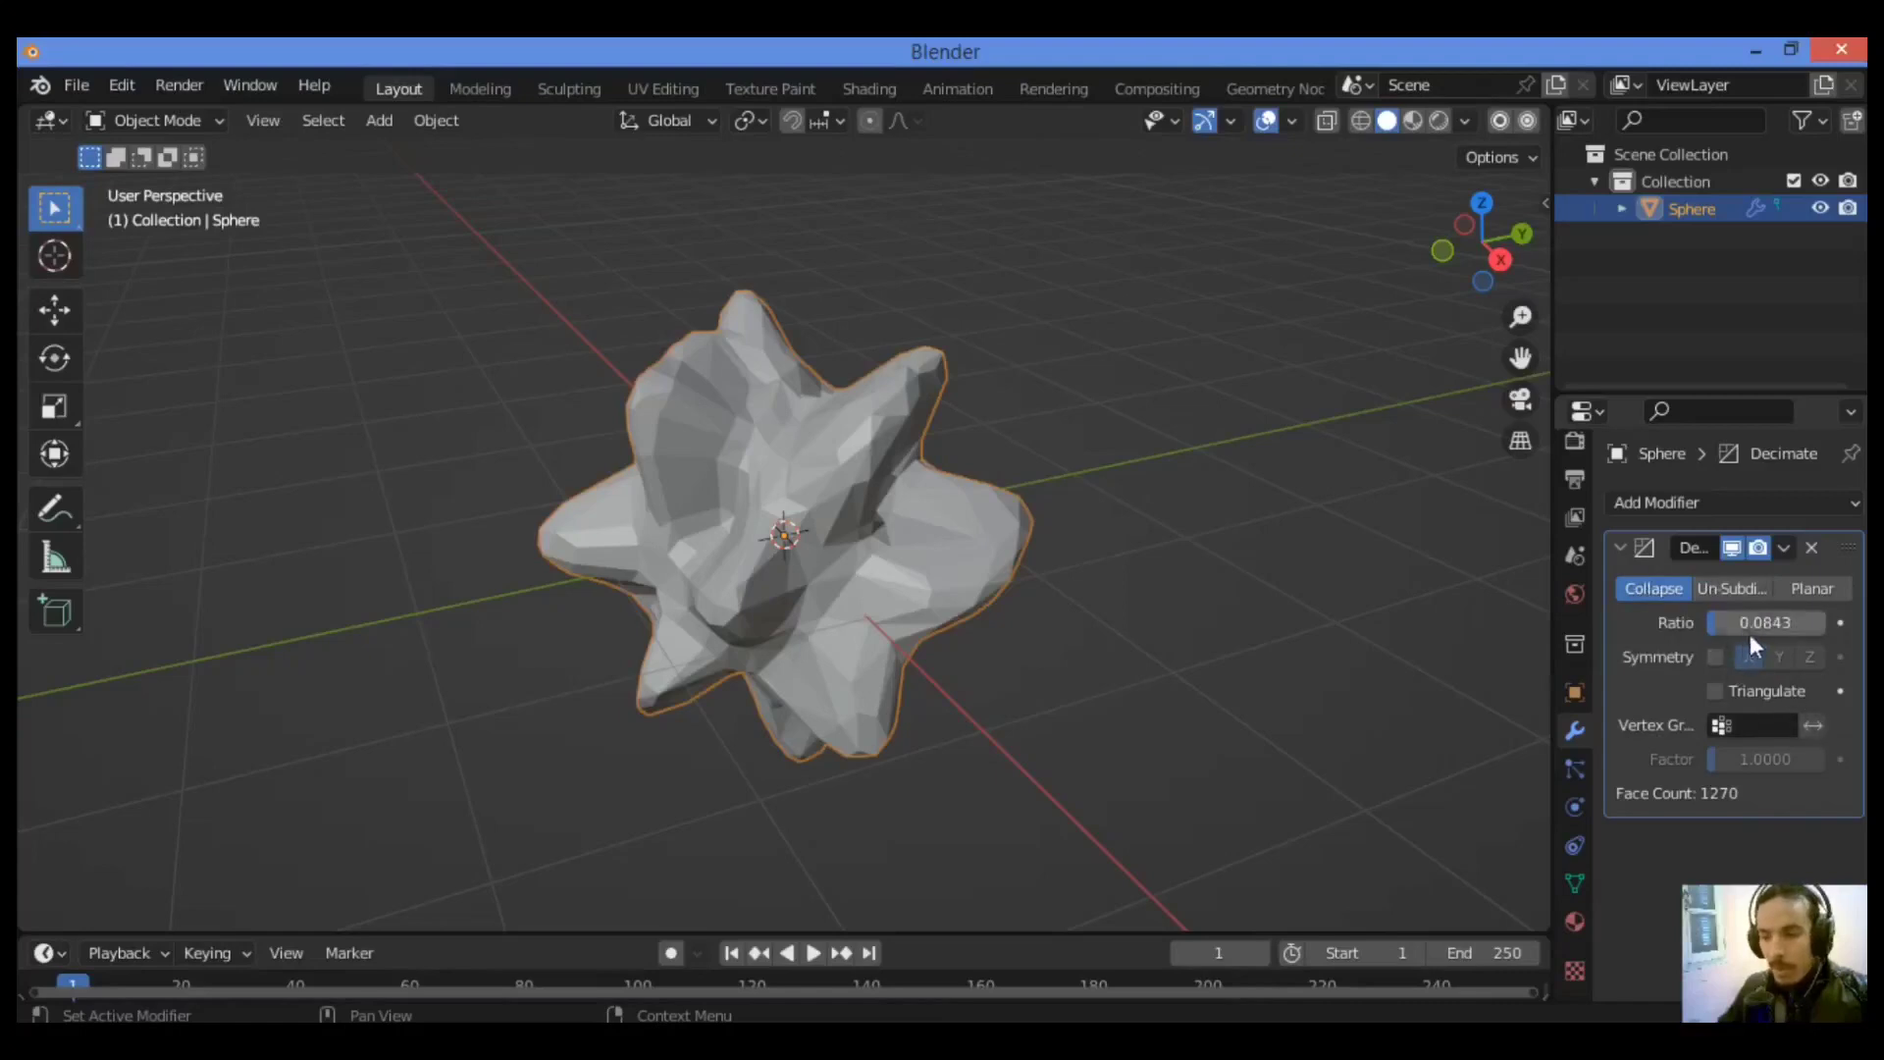
{"action": "left_click", "coordinate": [1784, 548]}
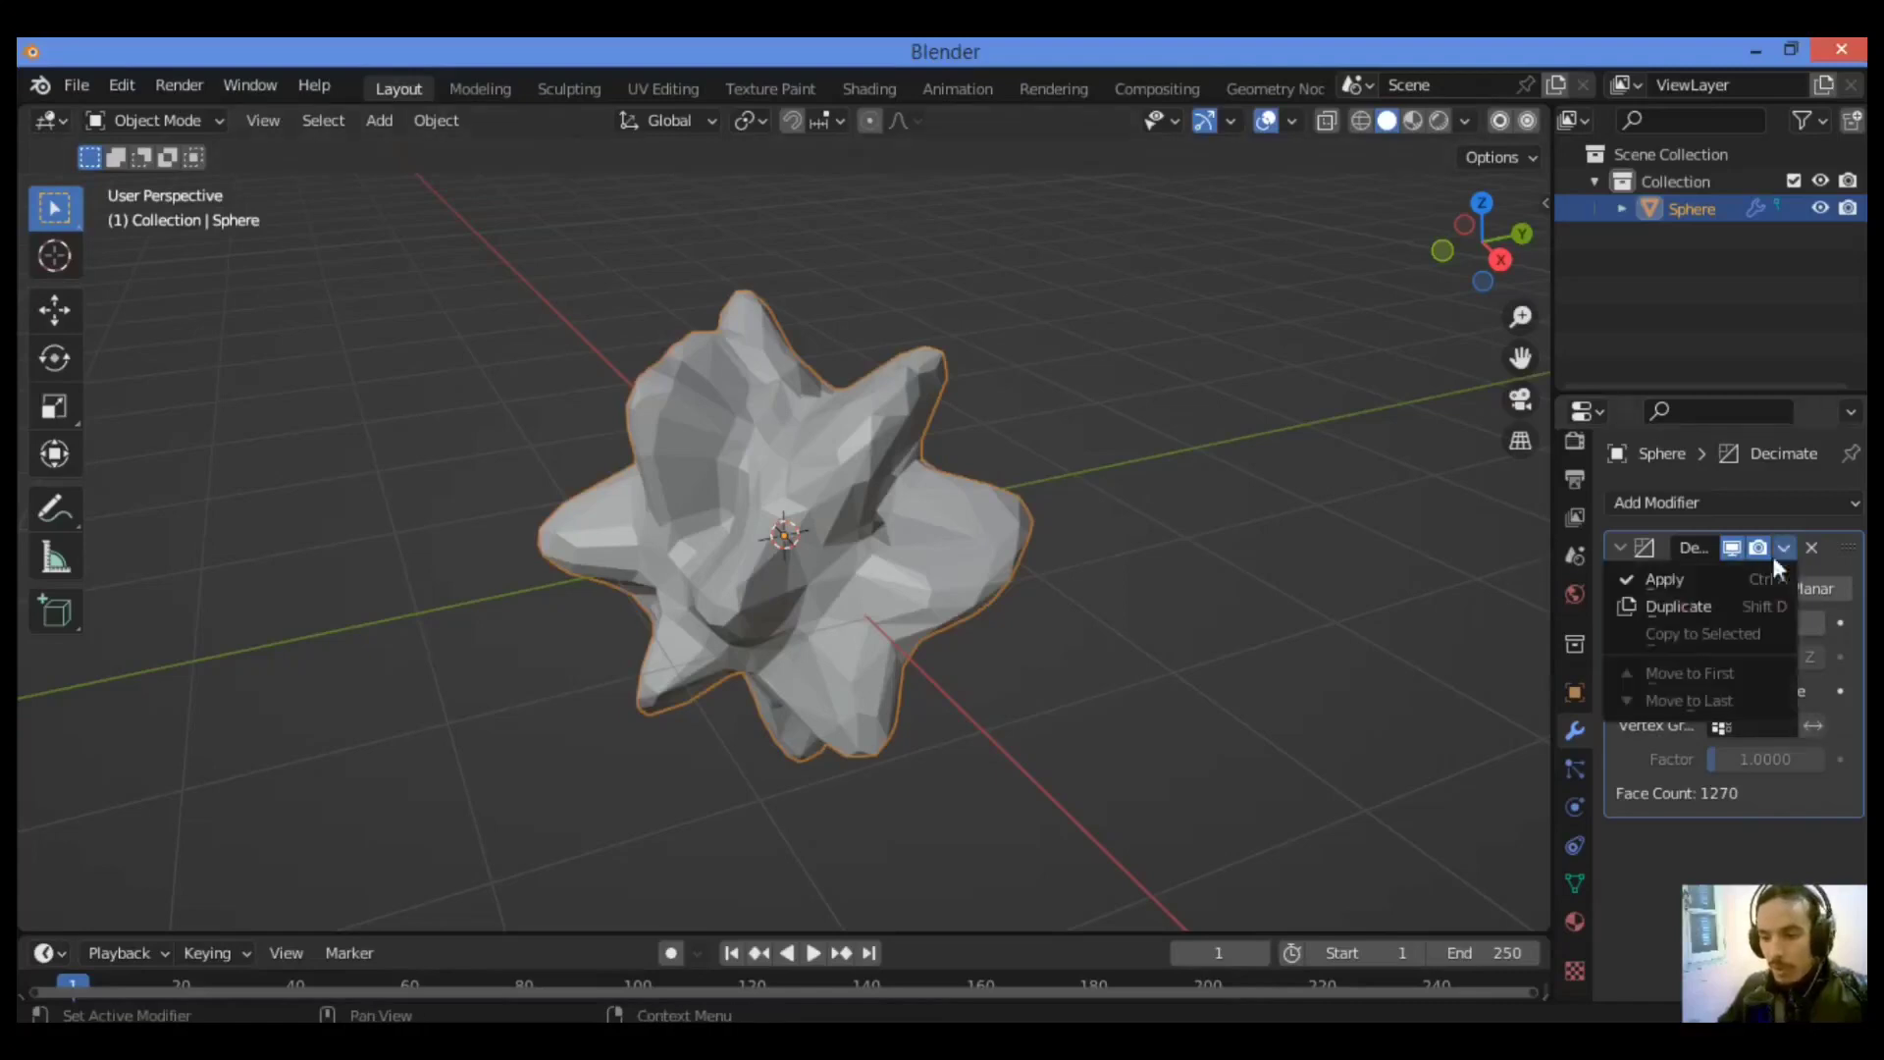
{"action": "left_click", "coordinate": [1688, 579]}
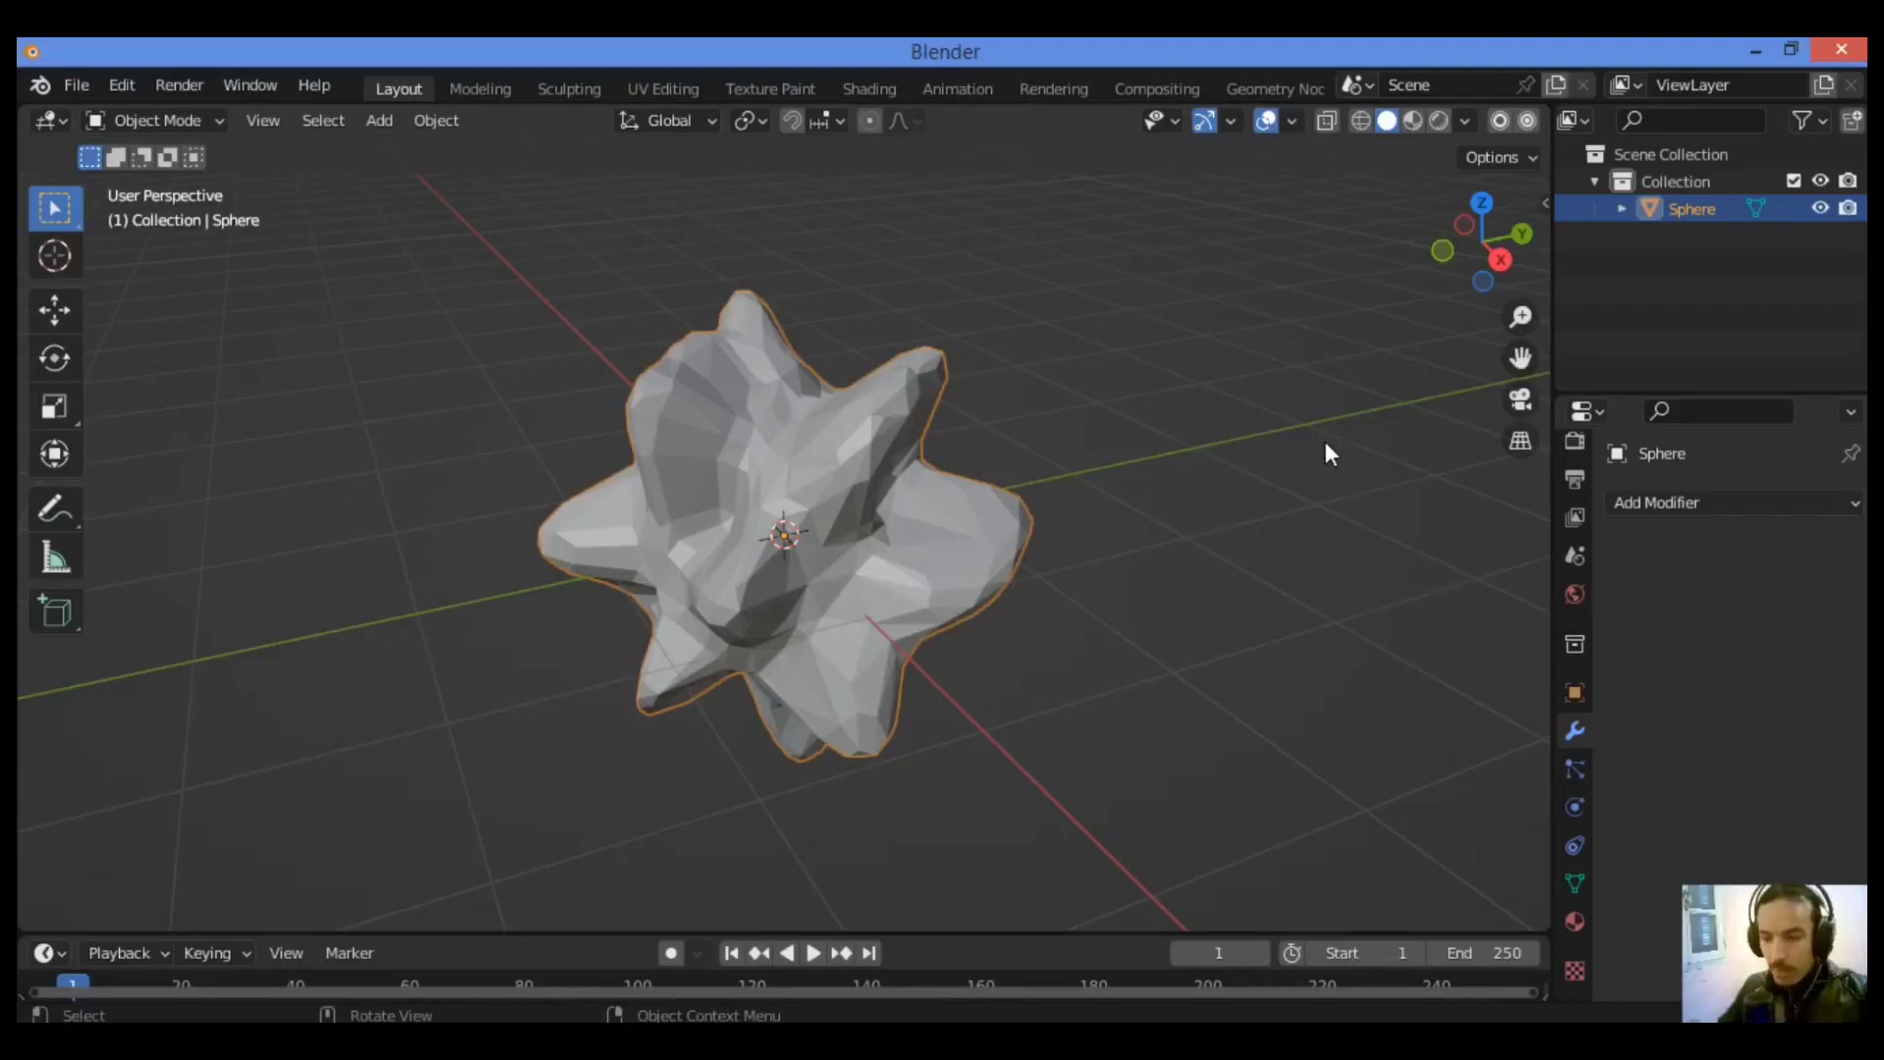
Open the viewport sidebar and switch it to the Tissue Tools panel
{"action": "left_click", "coordinate": [1545, 203]}
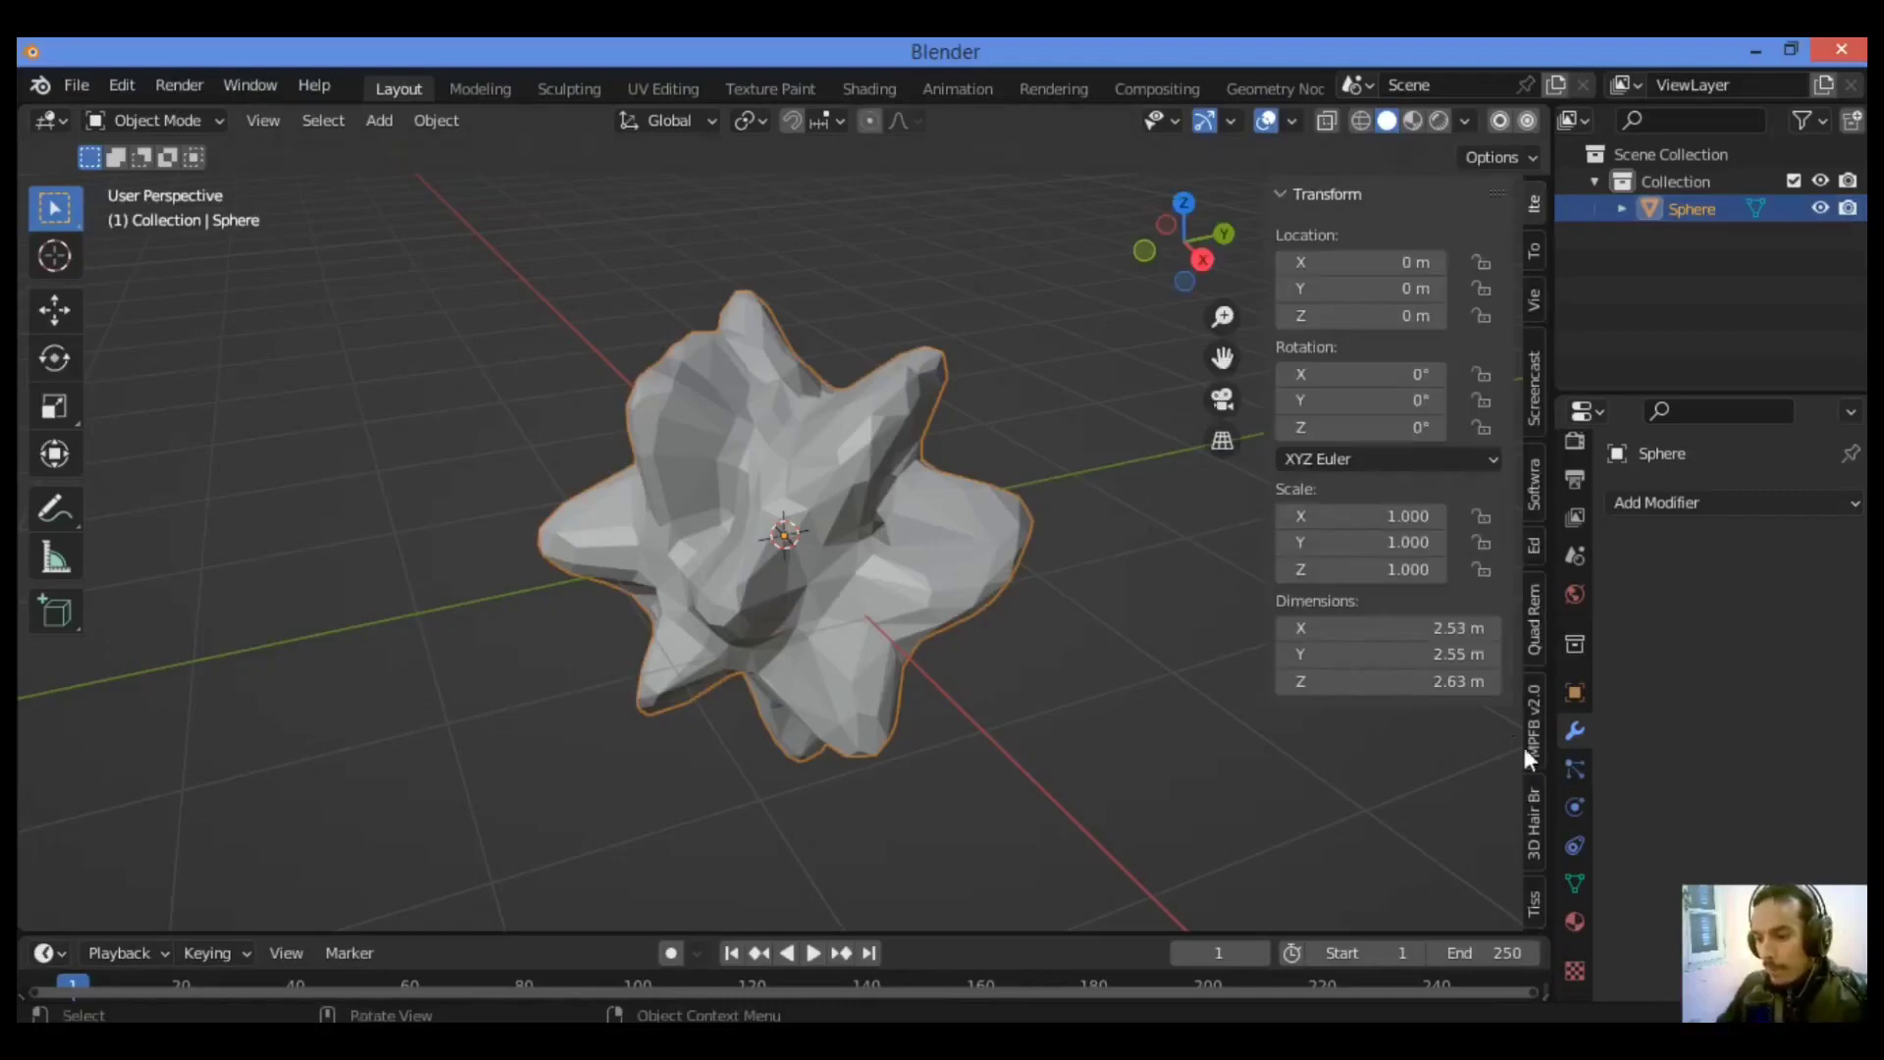
{"action": "scroll", "coordinate": [1500, 721], "scroll_direction": "down", "scroll_amount": 3}
{"action": "scroll", "coordinate": [952, 674], "scroll_direction": "up", "scroll_amount": 3}
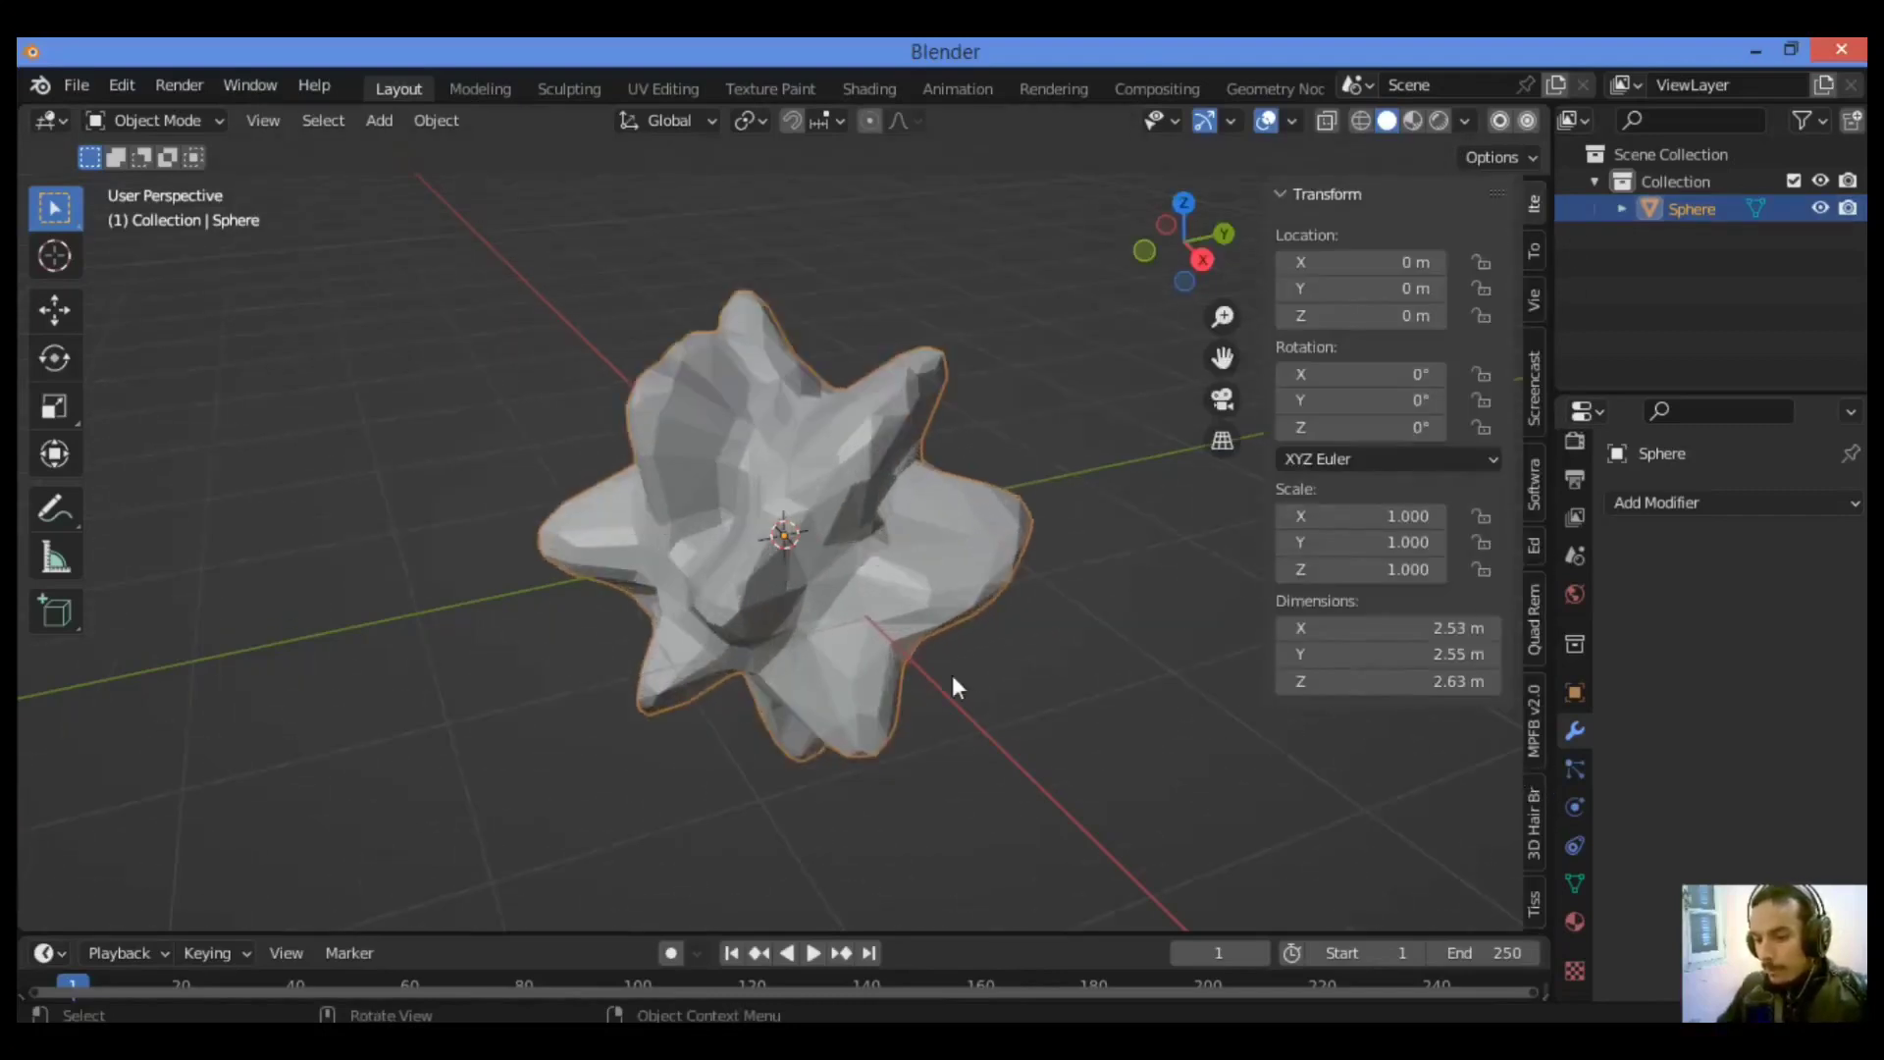
{"action": "scroll", "coordinate": [957, 684], "scroll_direction": "up", "scroll_amount": 2}
{"action": "scroll", "coordinate": [1531, 748], "scroll_direction": "down", "scroll_amount": 4}
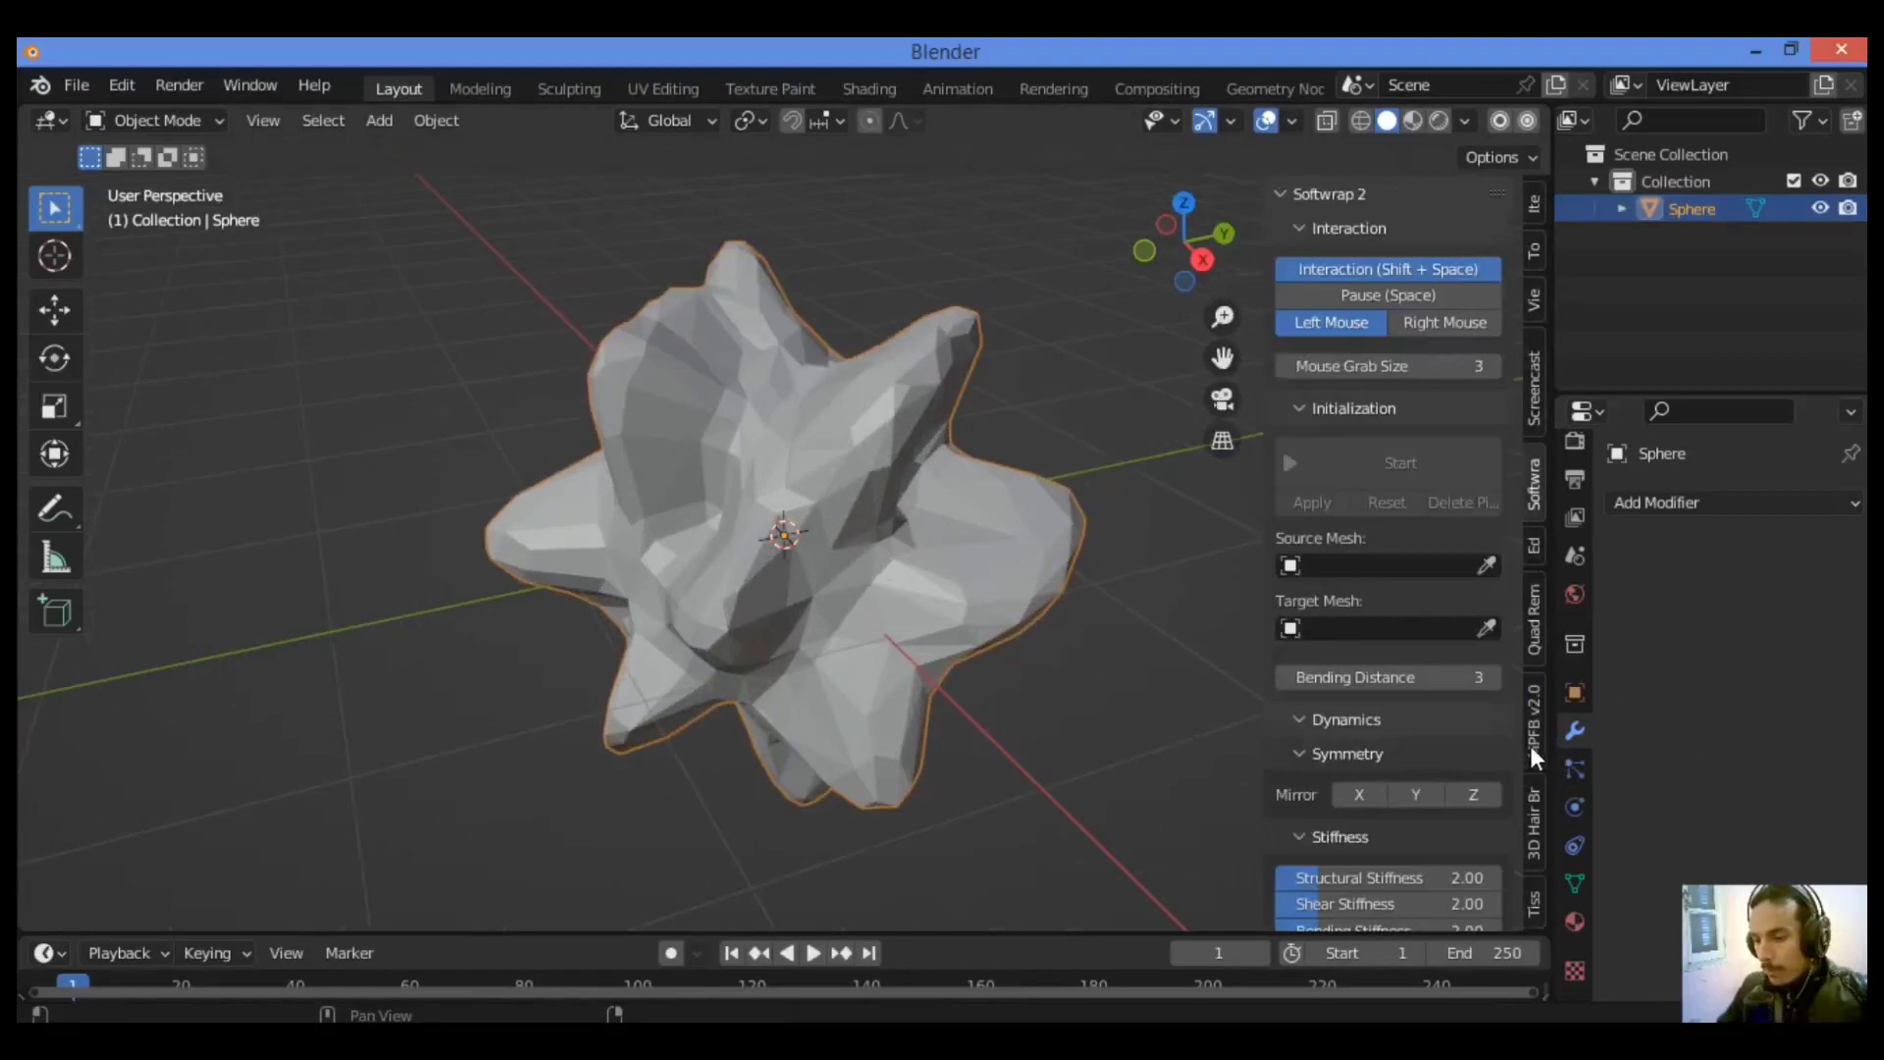
{"action": "scroll", "coordinate": [1529, 745], "scroll_direction": "down", "scroll_amount": 3}
{"action": "left_click", "coordinate": [1535, 897]}
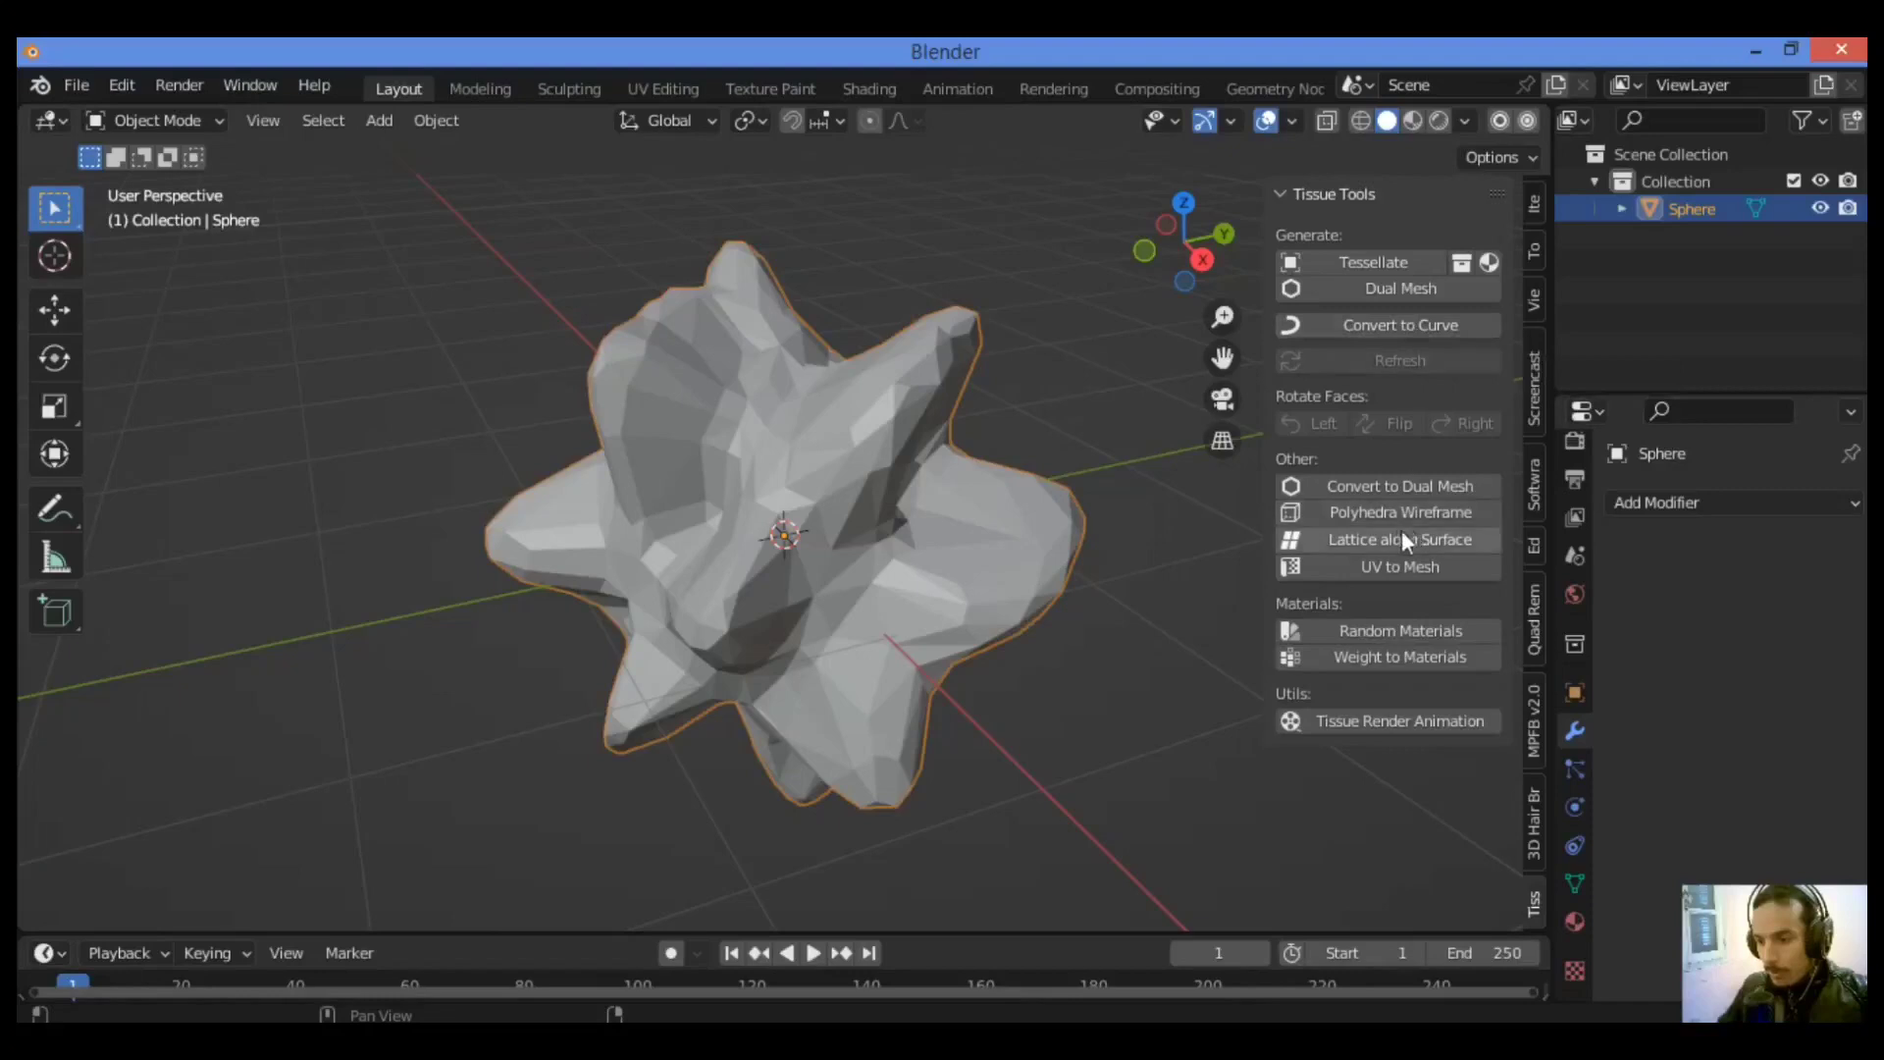
Create a Dual Mesh from Quad Faces, then undo it to keep only the Sphere
{"action": "left_click", "coordinate": [1395, 288]}
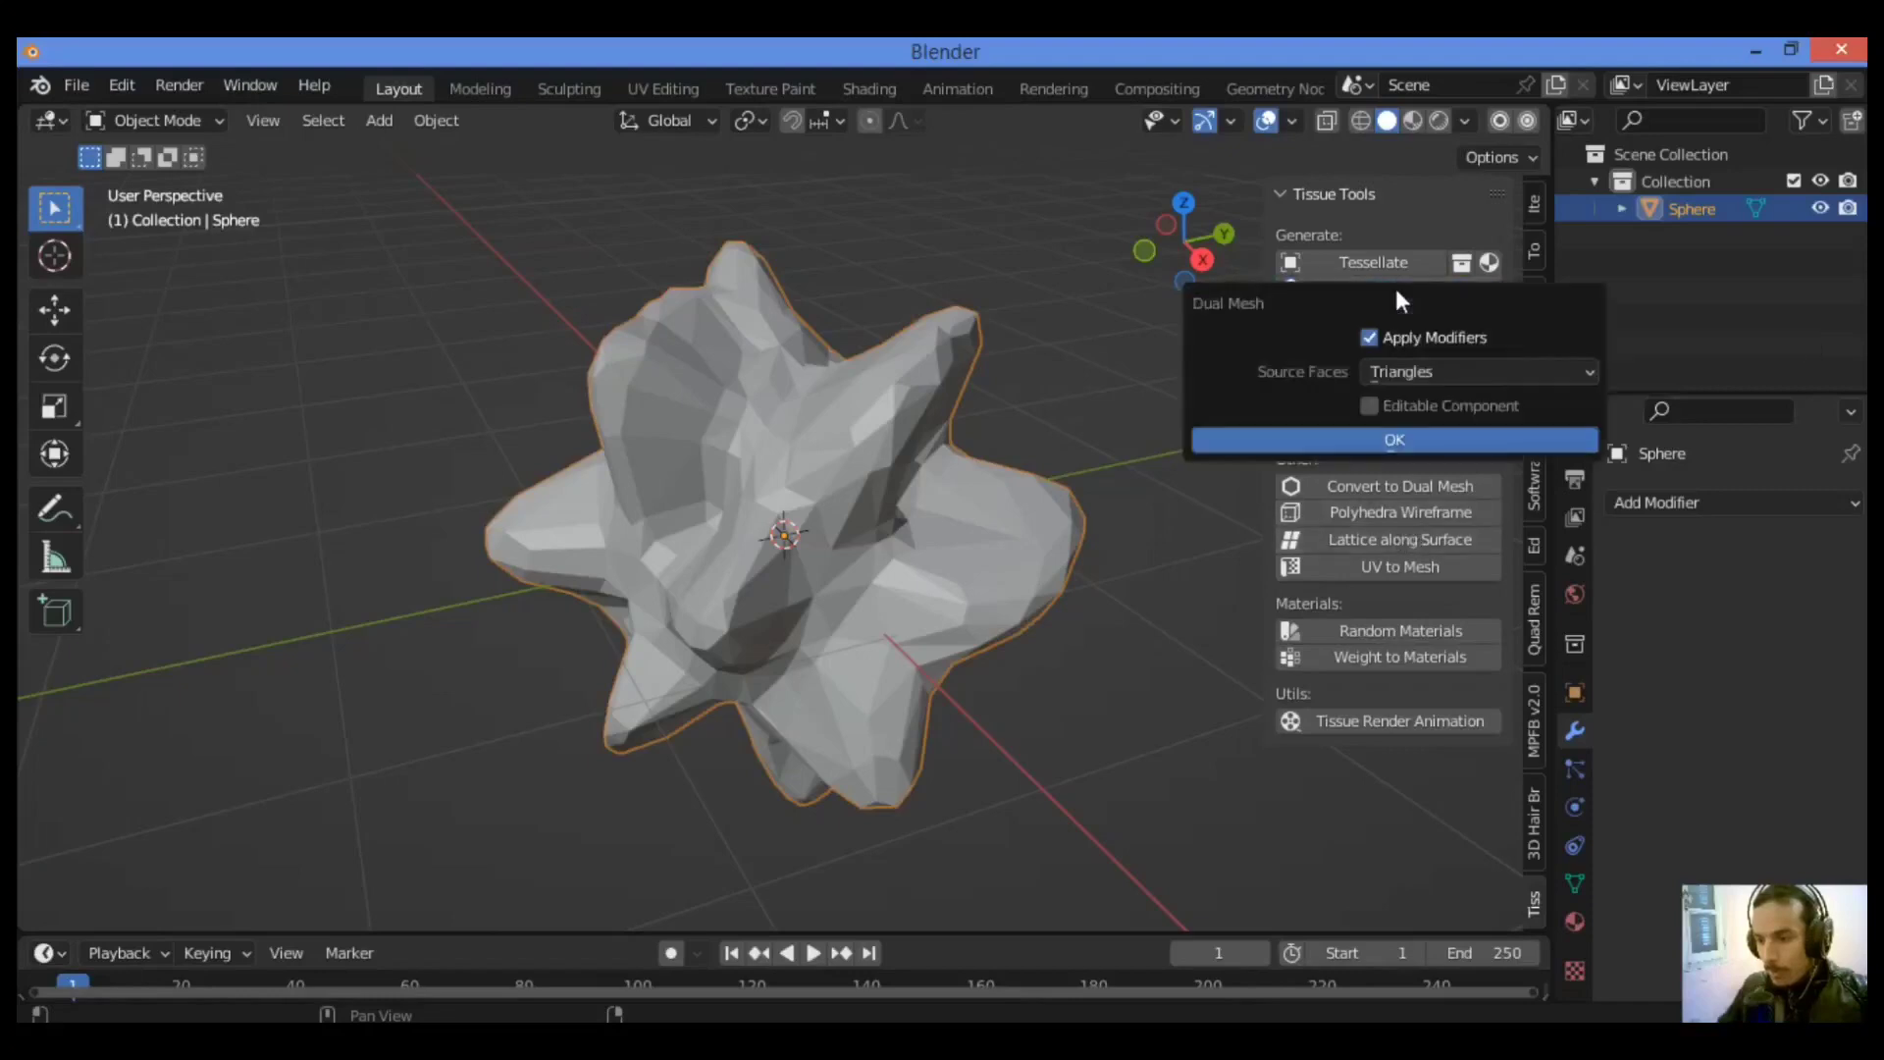
{"action": "left_click", "coordinate": [1502, 371]}
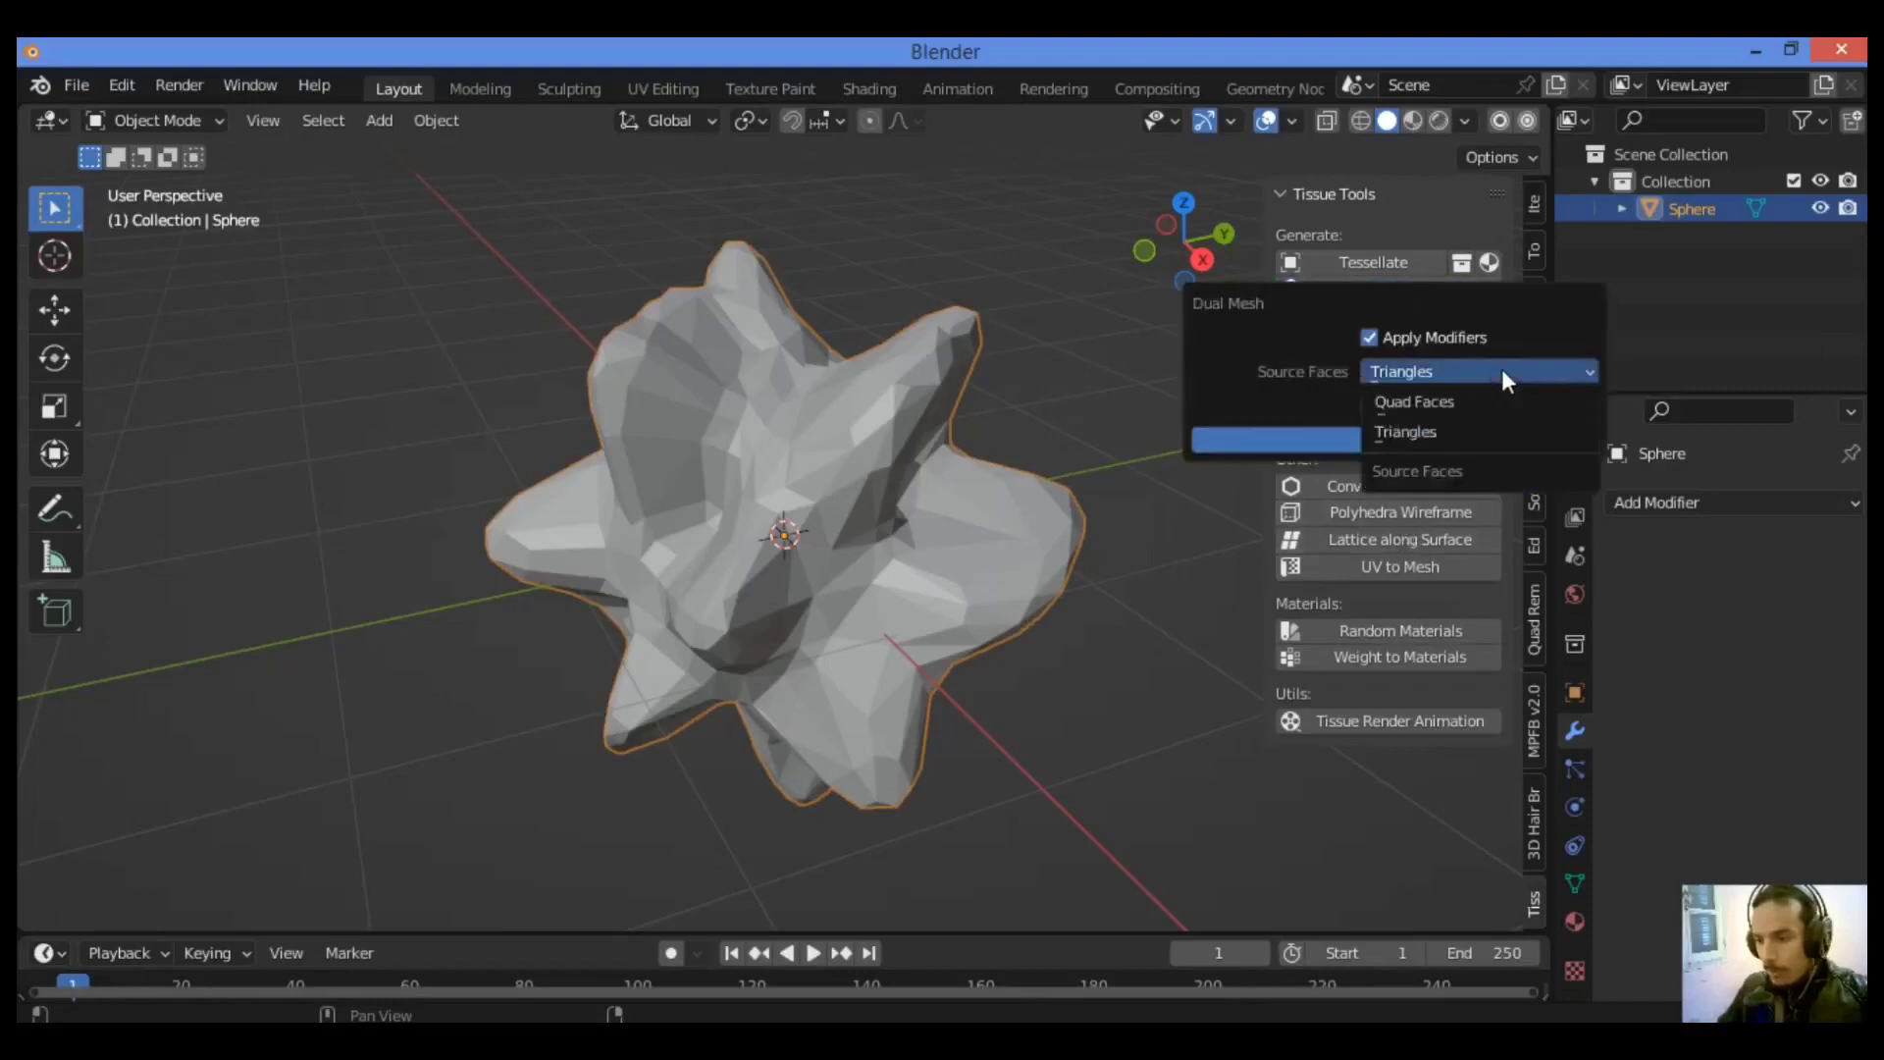
{"action": "left_click", "coordinate": [1472, 406]}
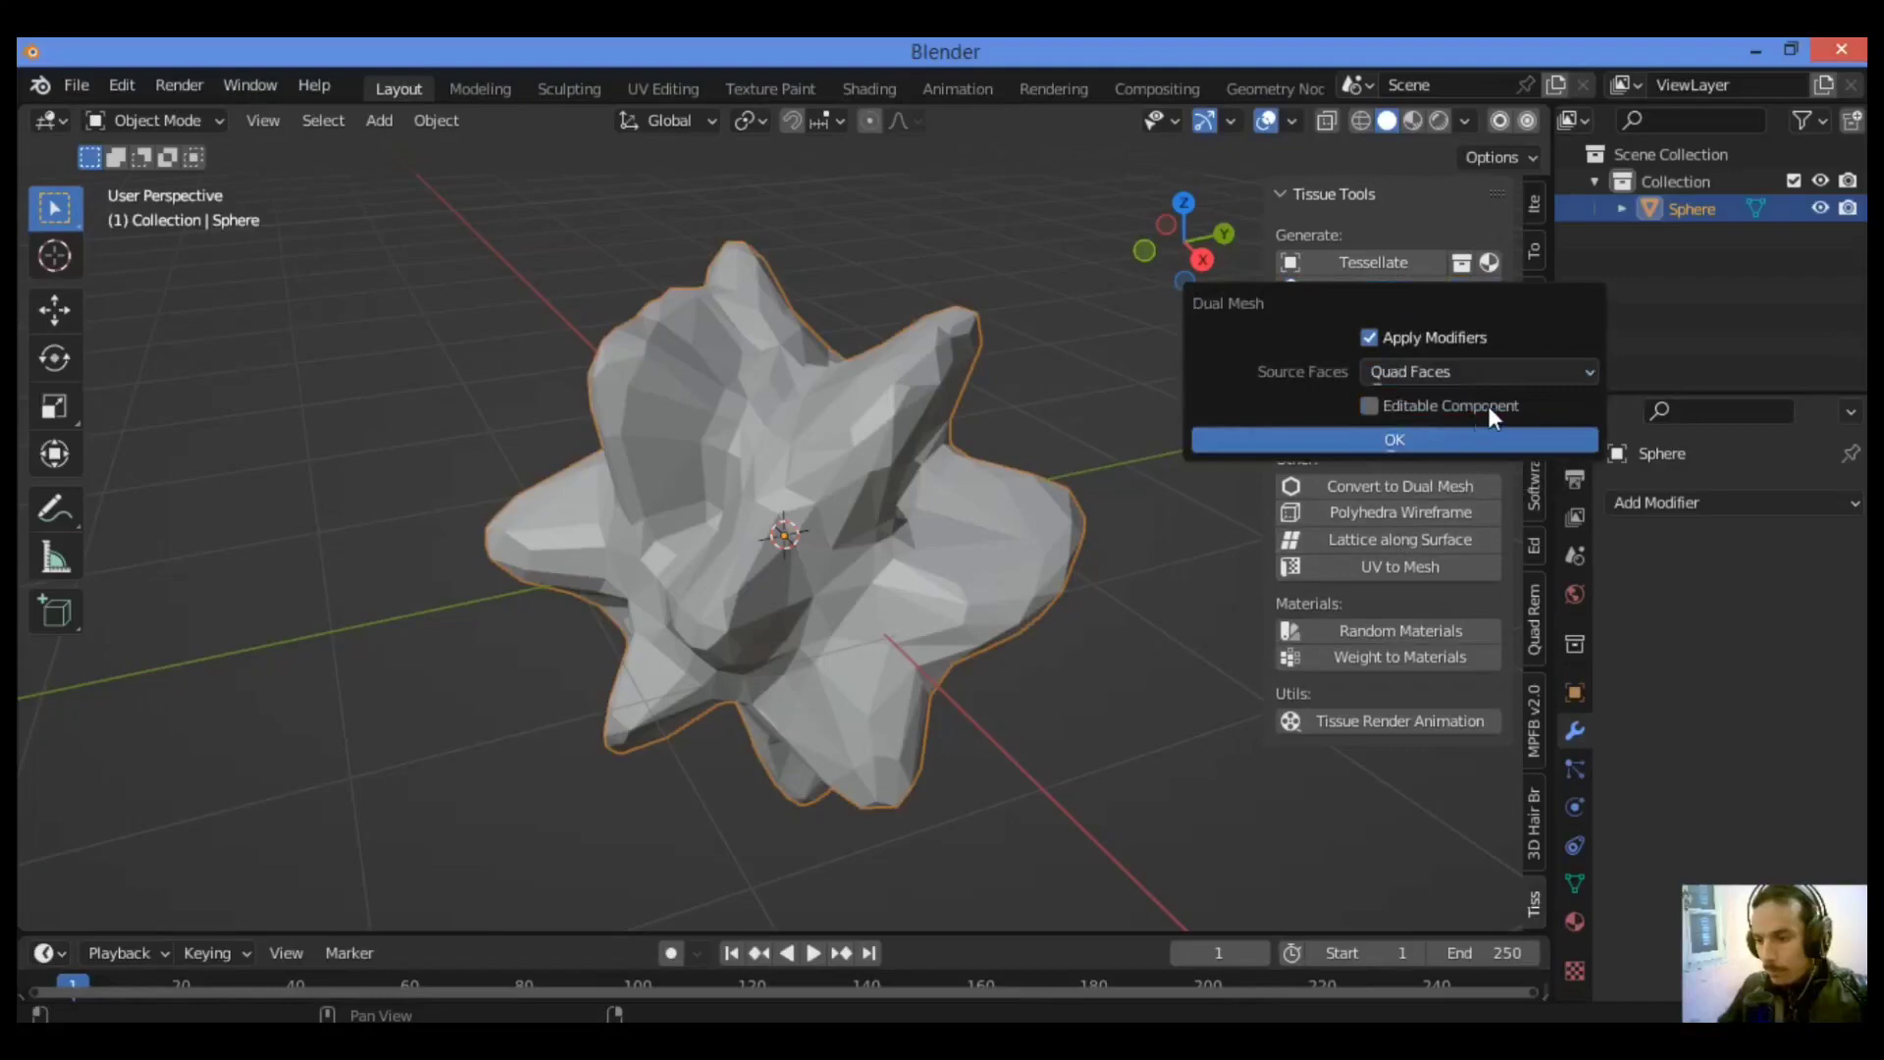
{"action": "left_click", "coordinate": [1440, 437]}
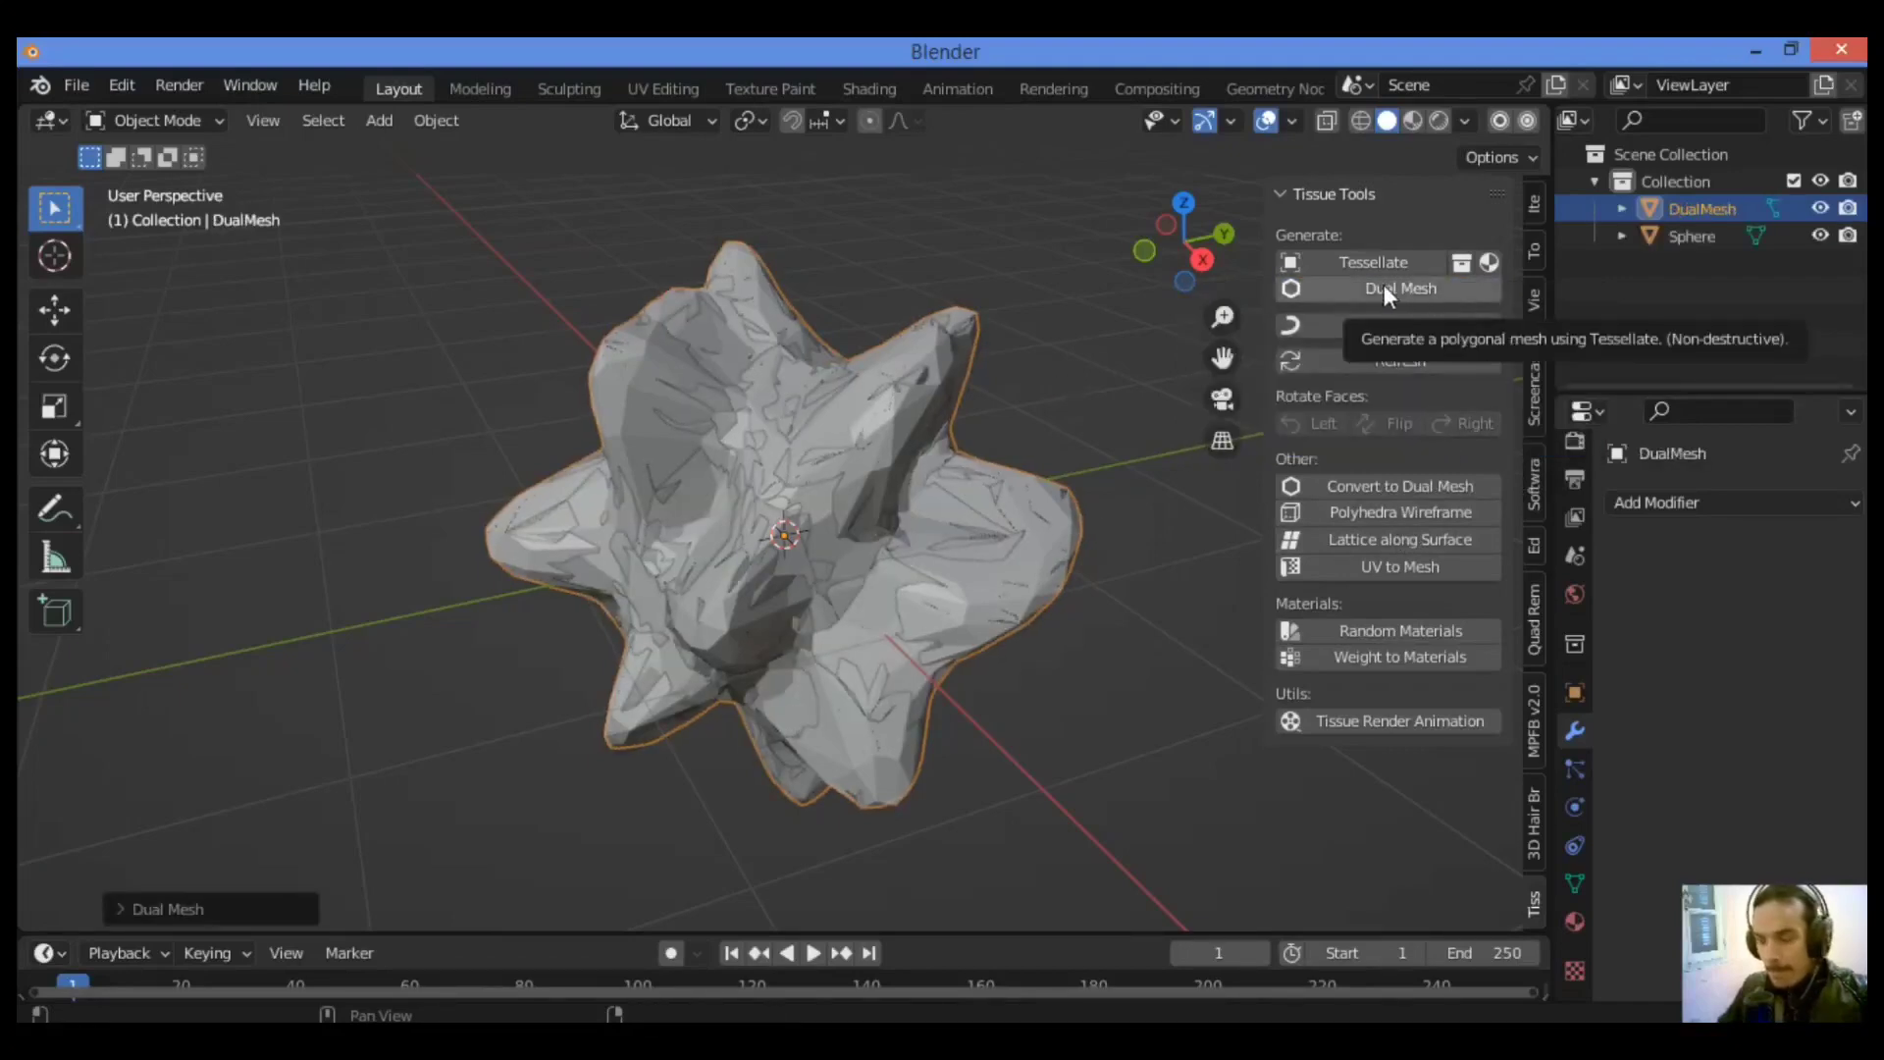
{"action": "key", "text": "ctrl+z"}
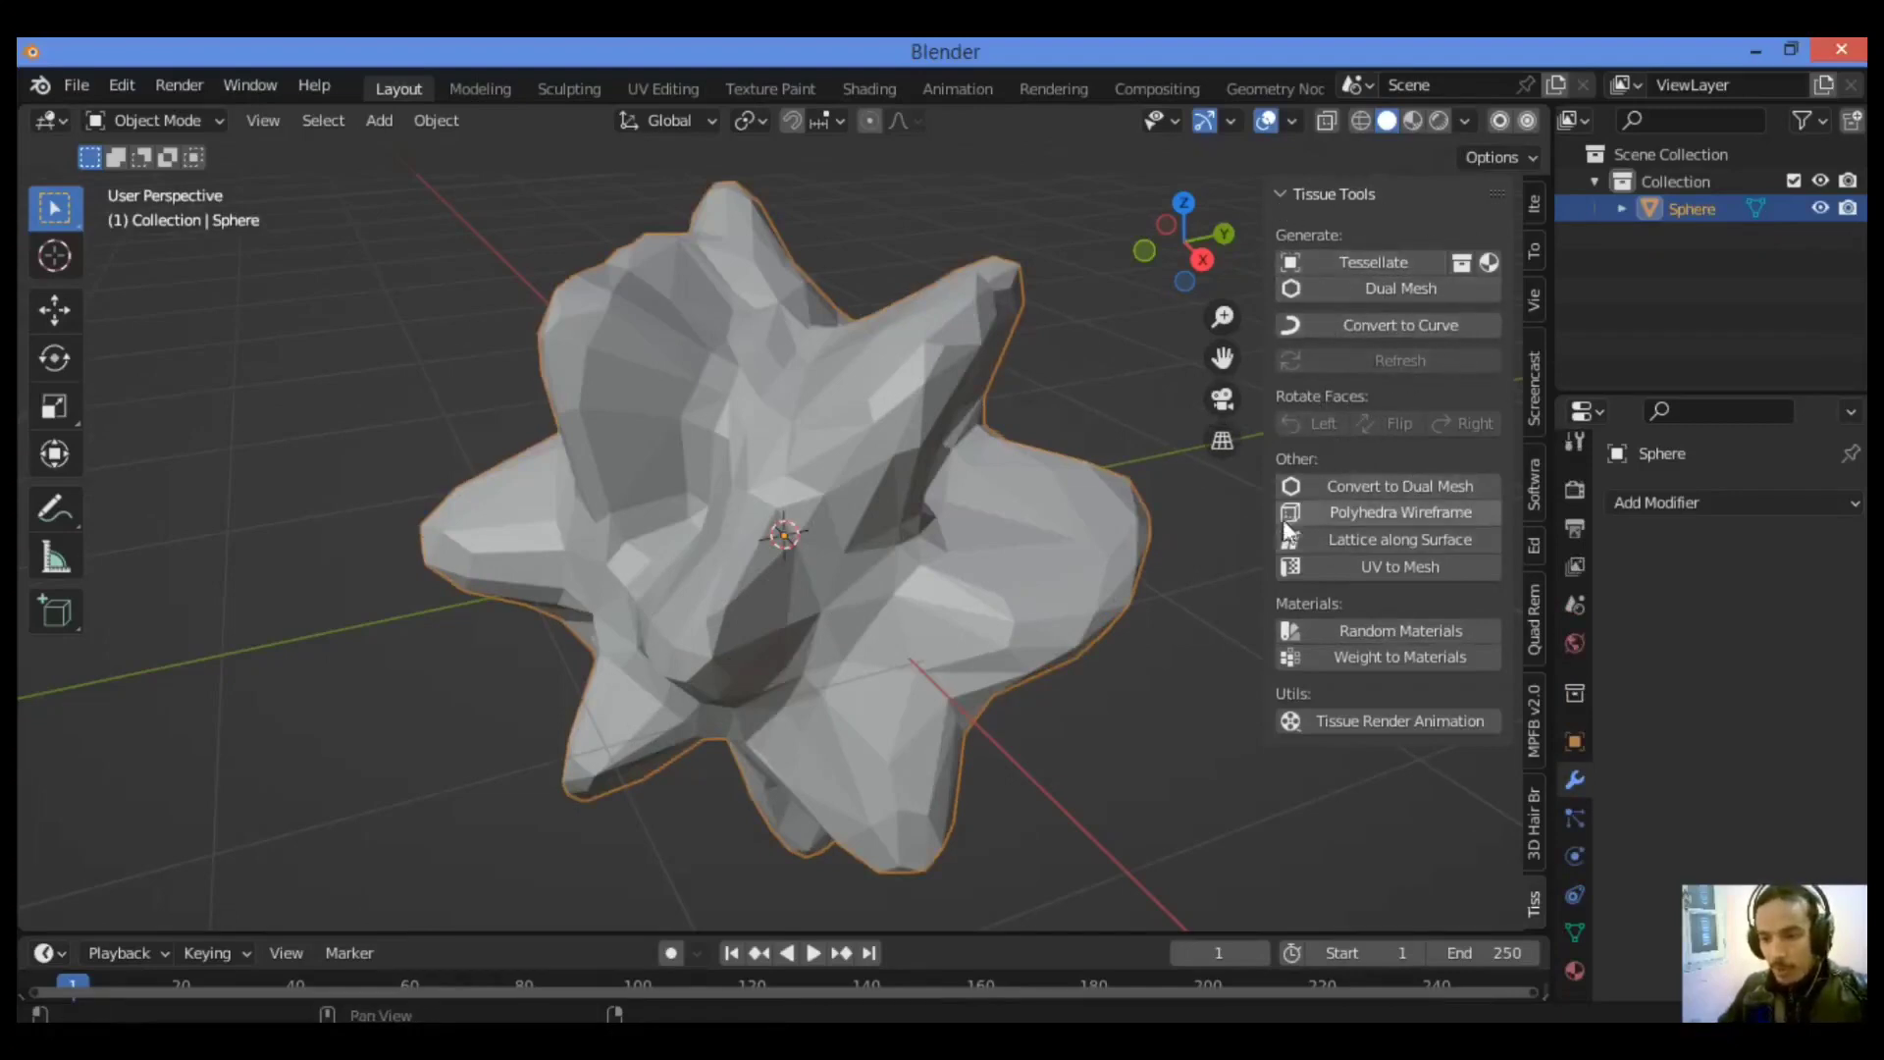
Convert the Sphere to a dual mesh with Tissue Tools, undoing the separate DualMesh object
{"action": "left_click", "coordinate": [1398, 487]}
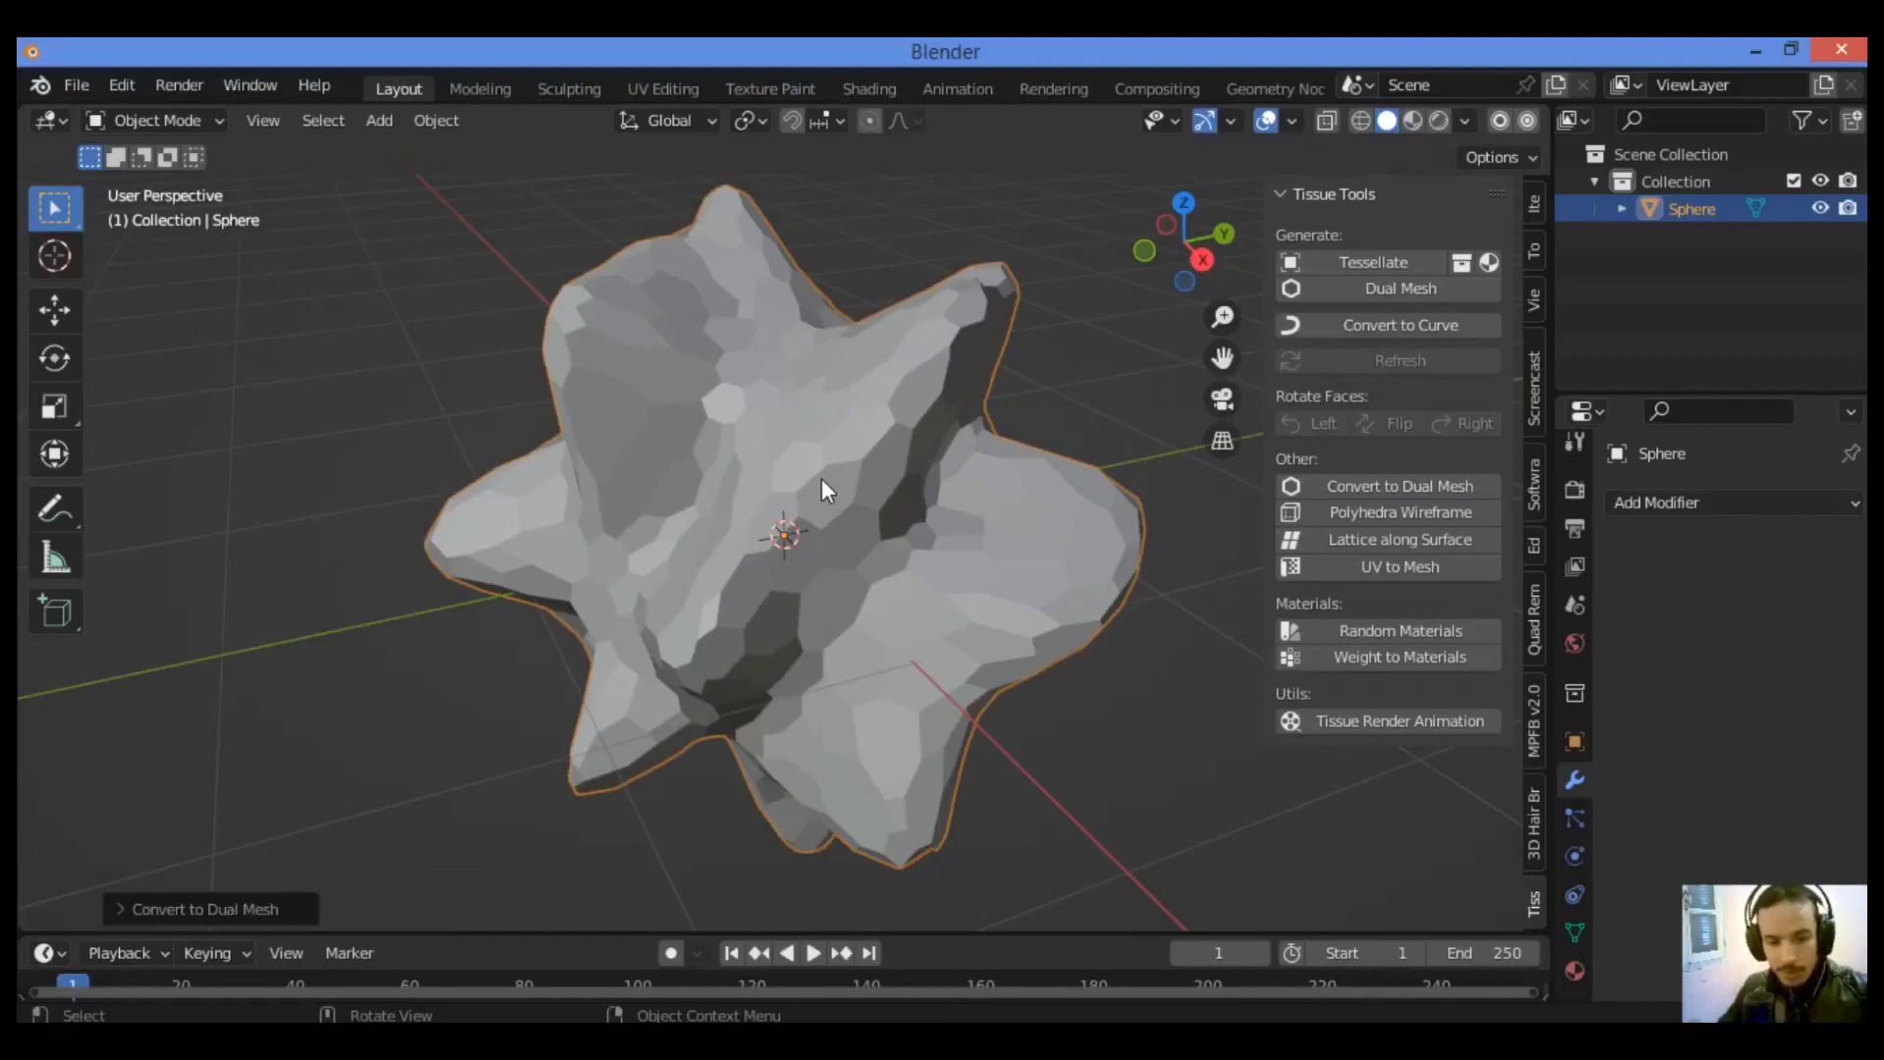
{"action": "left_click", "coordinate": [1399, 287]}
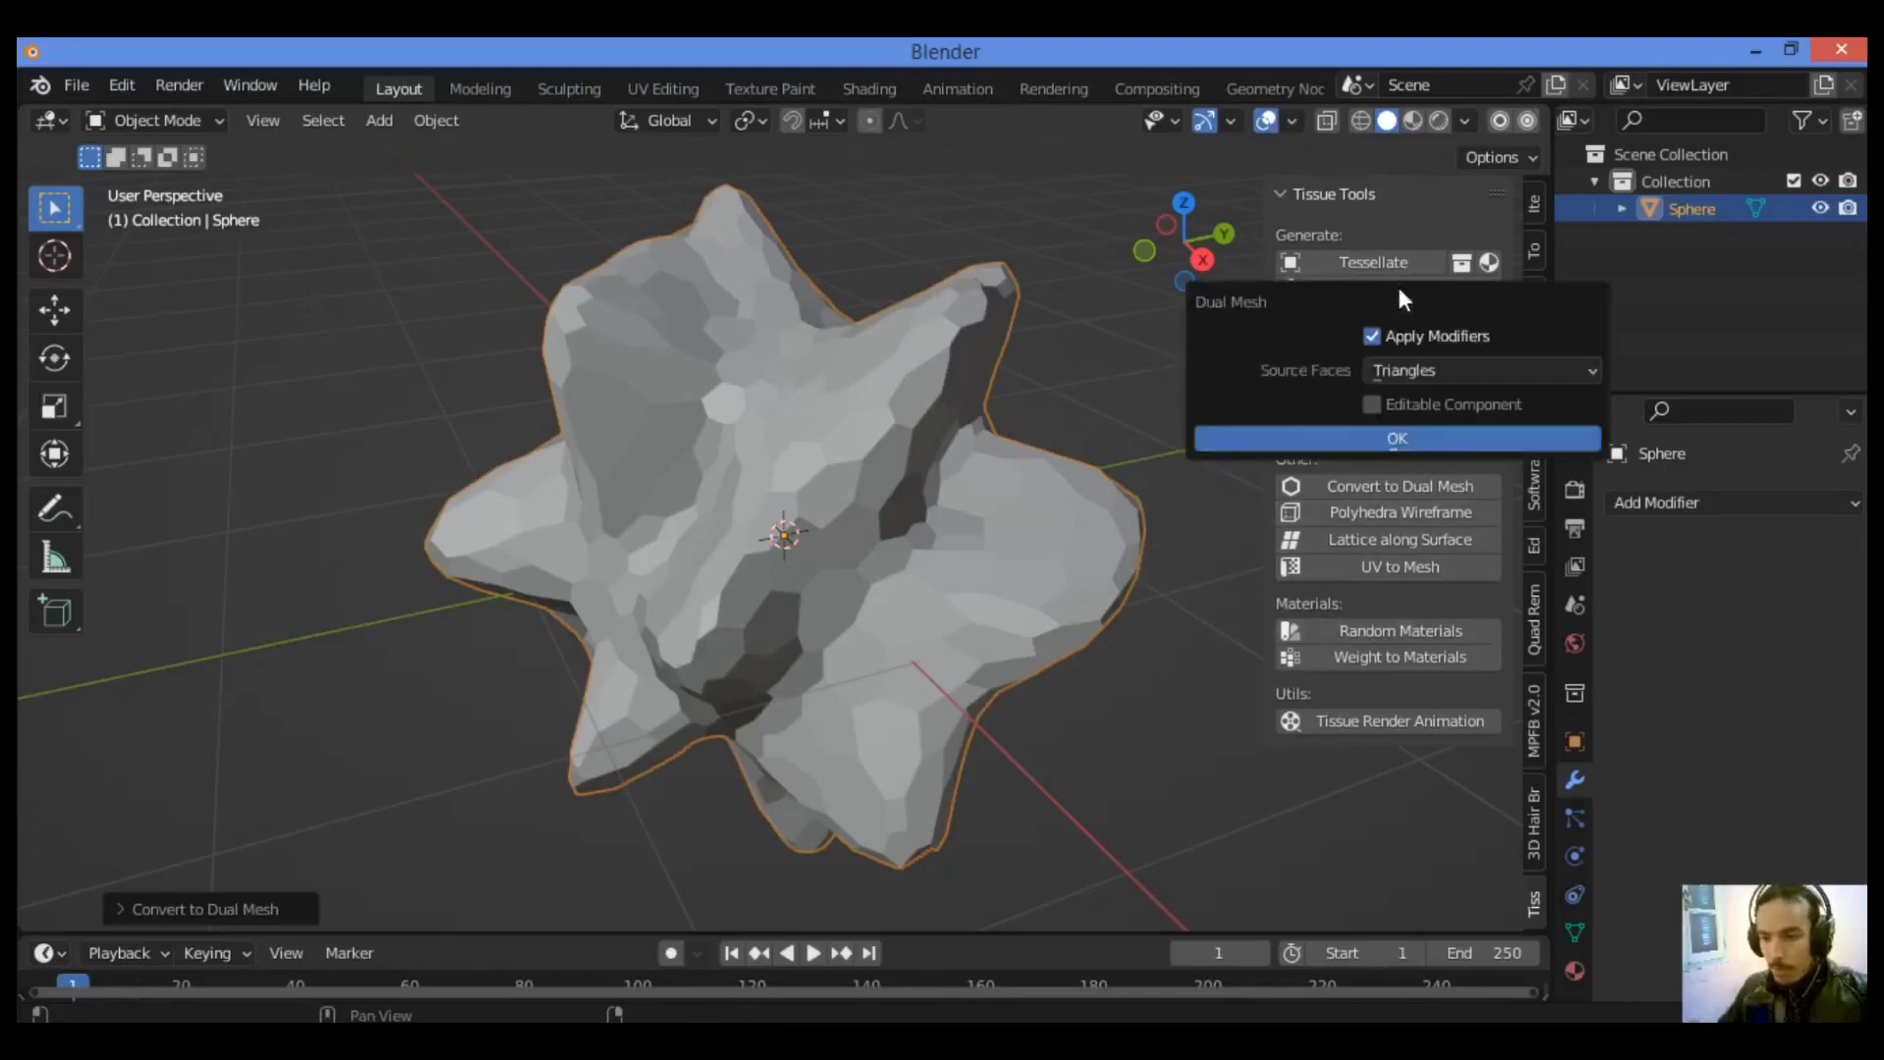
{"action": "left_click", "coordinate": [1403, 438]}
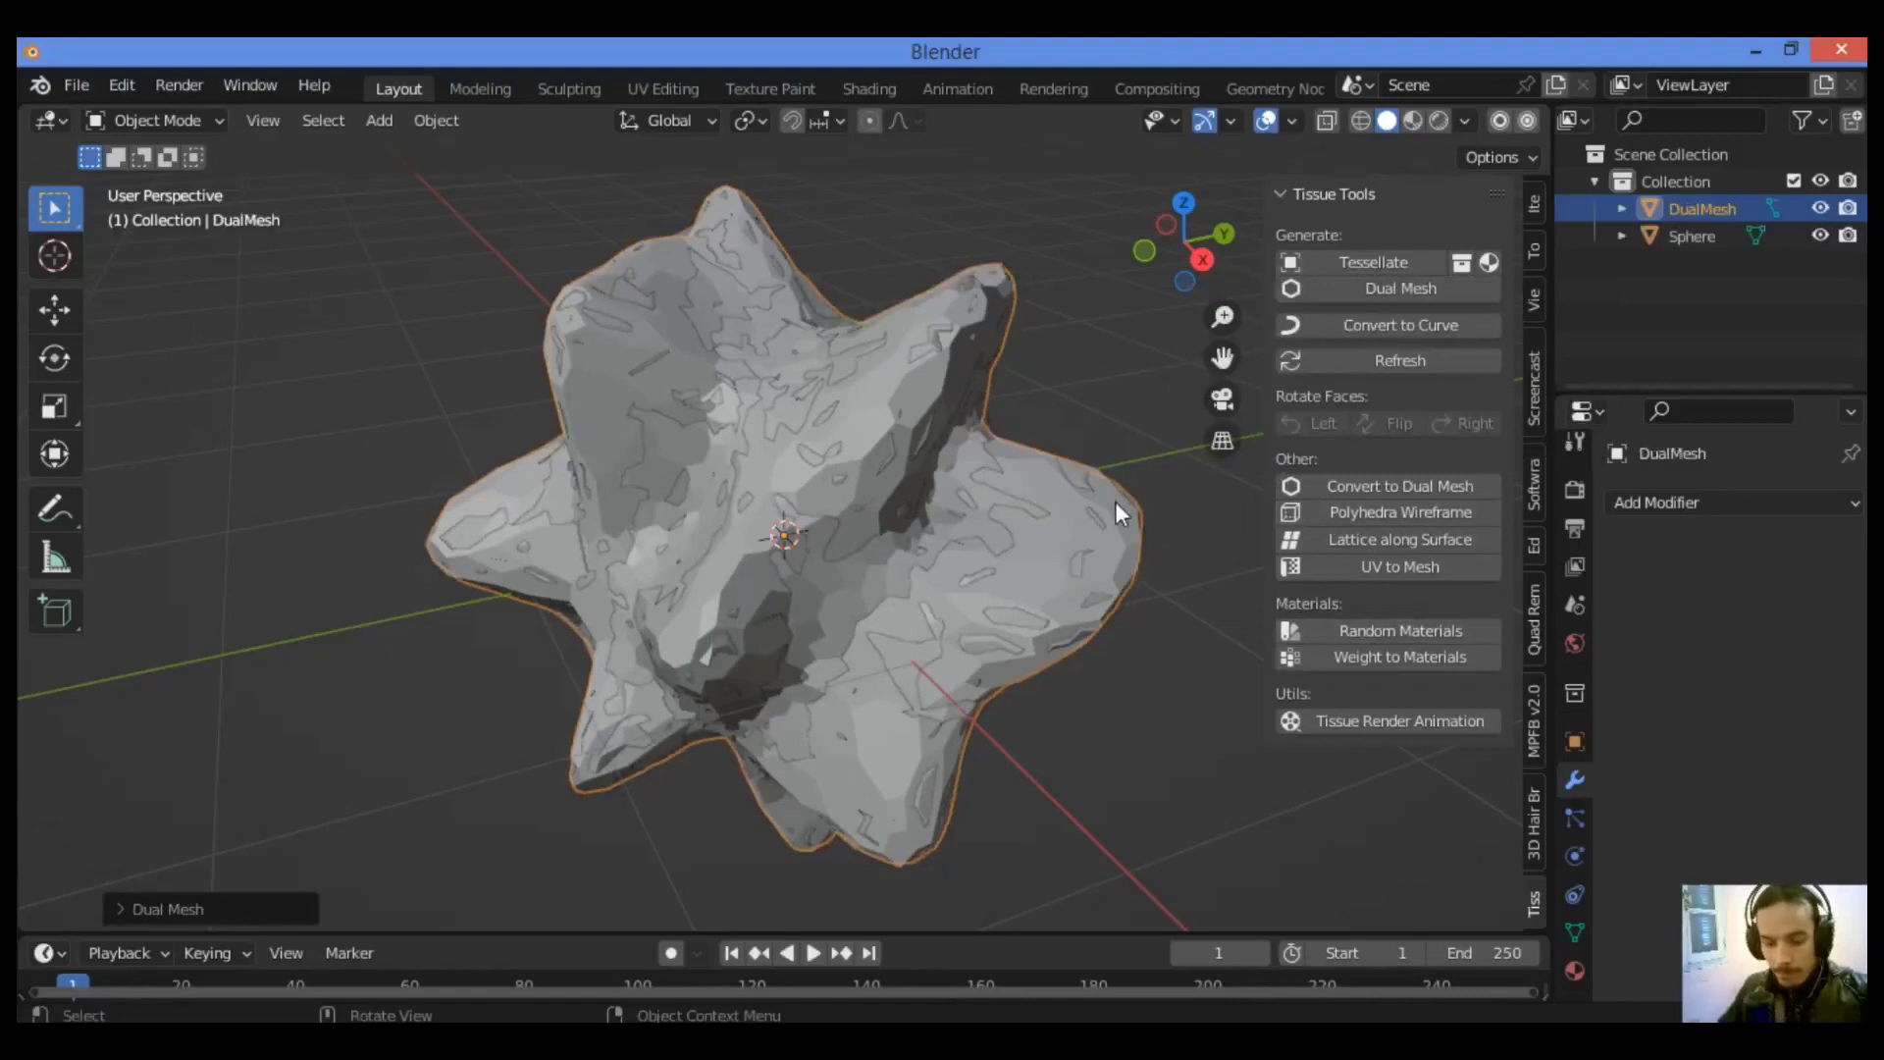
{"action": "key", "text": "ctrl+z"}
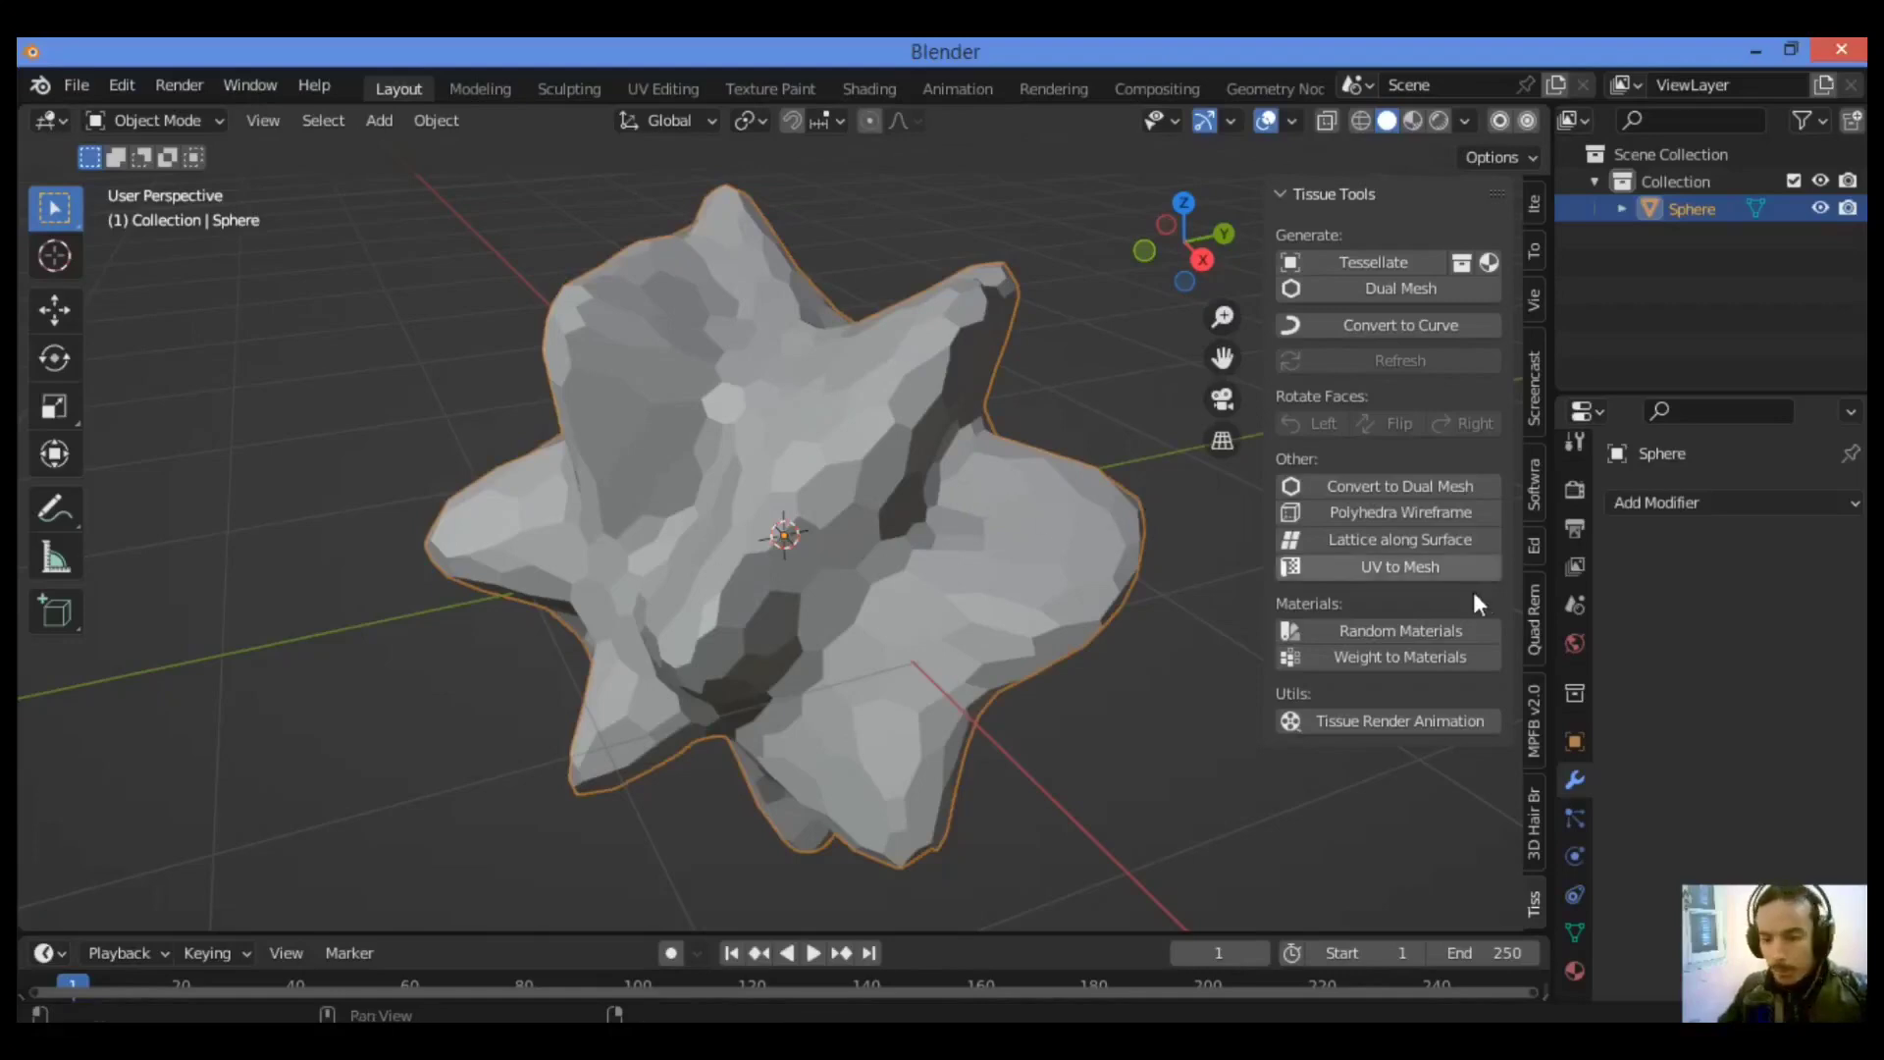
Add a Wireframe modifier to the dual-mesh Sphere
{"action": "left_click", "coordinate": [1723, 503]}
{"action": "scroll", "coordinate": [1311, 884], "scroll_direction": "down", "scroll_amount": 4}
{"action": "scroll", "coordinate": [1340, 917], "scroll_direction": "down", "scroll_amount": 3}
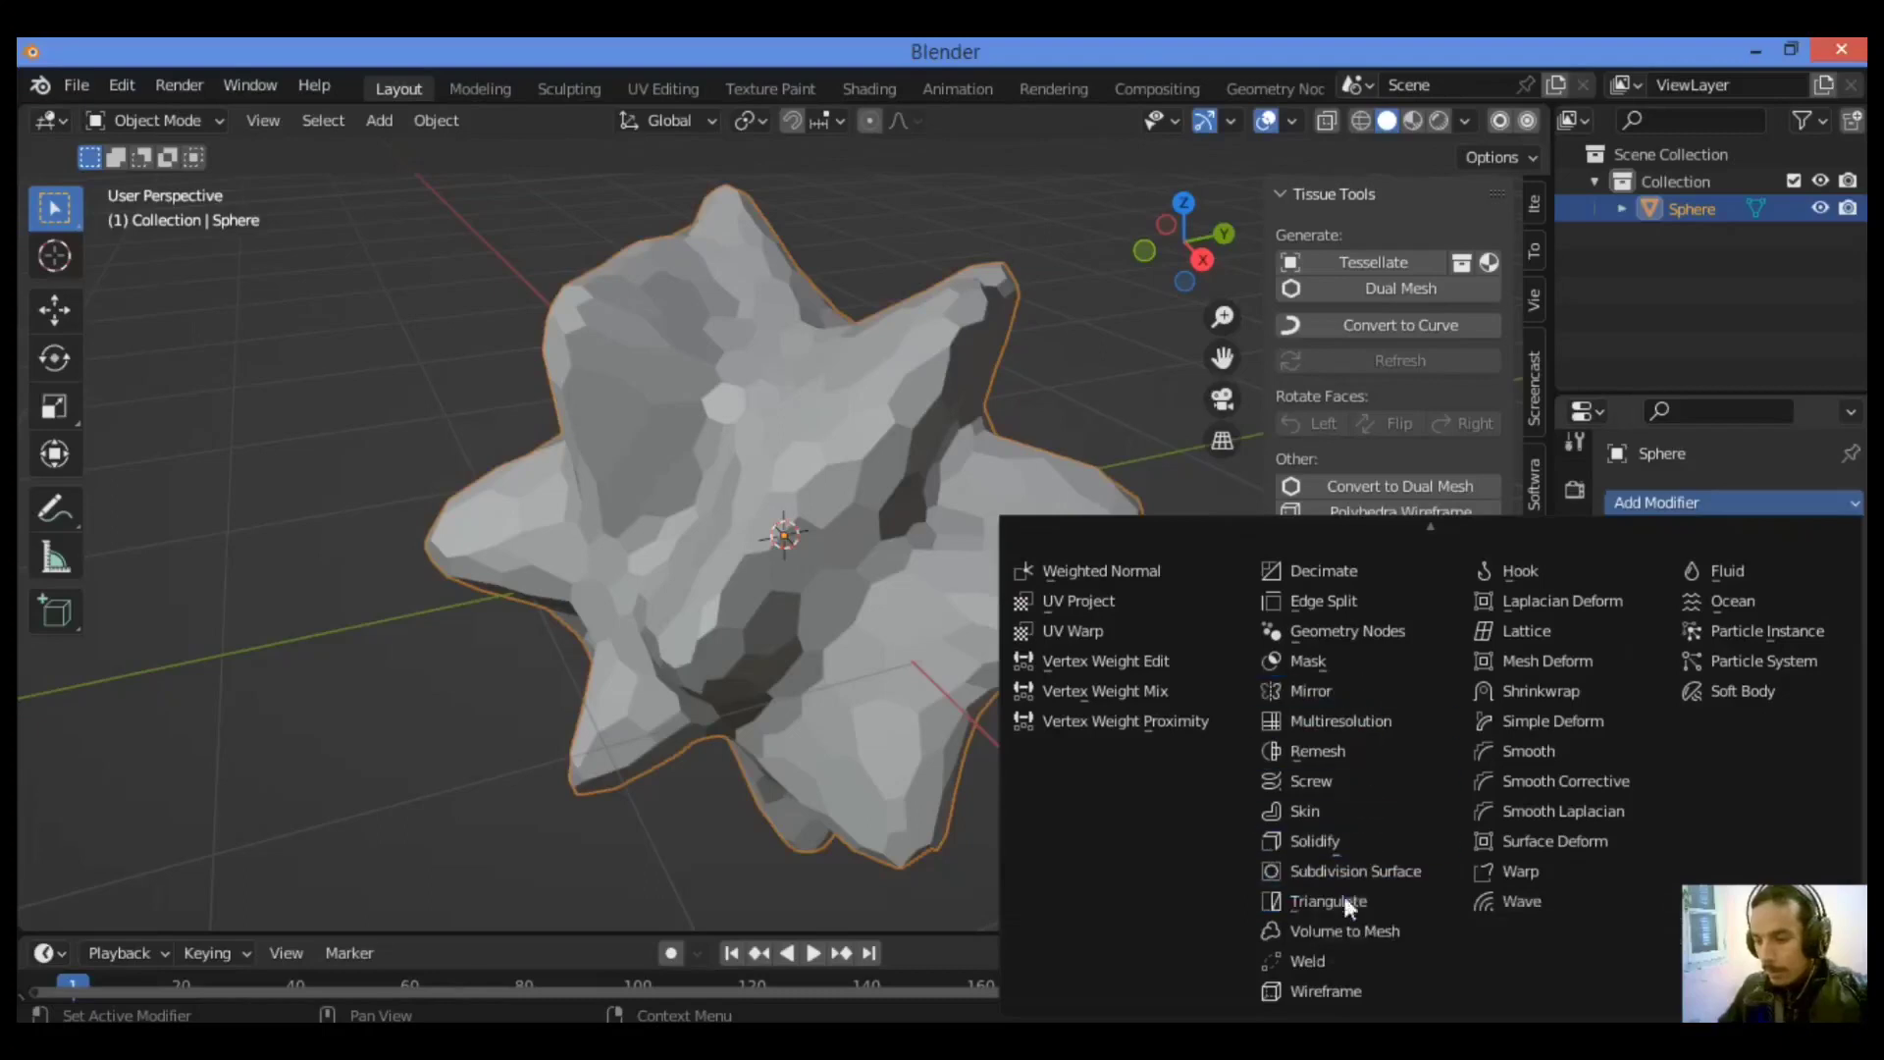
{"action": "left_click", "coordinate": [1346, 986]}
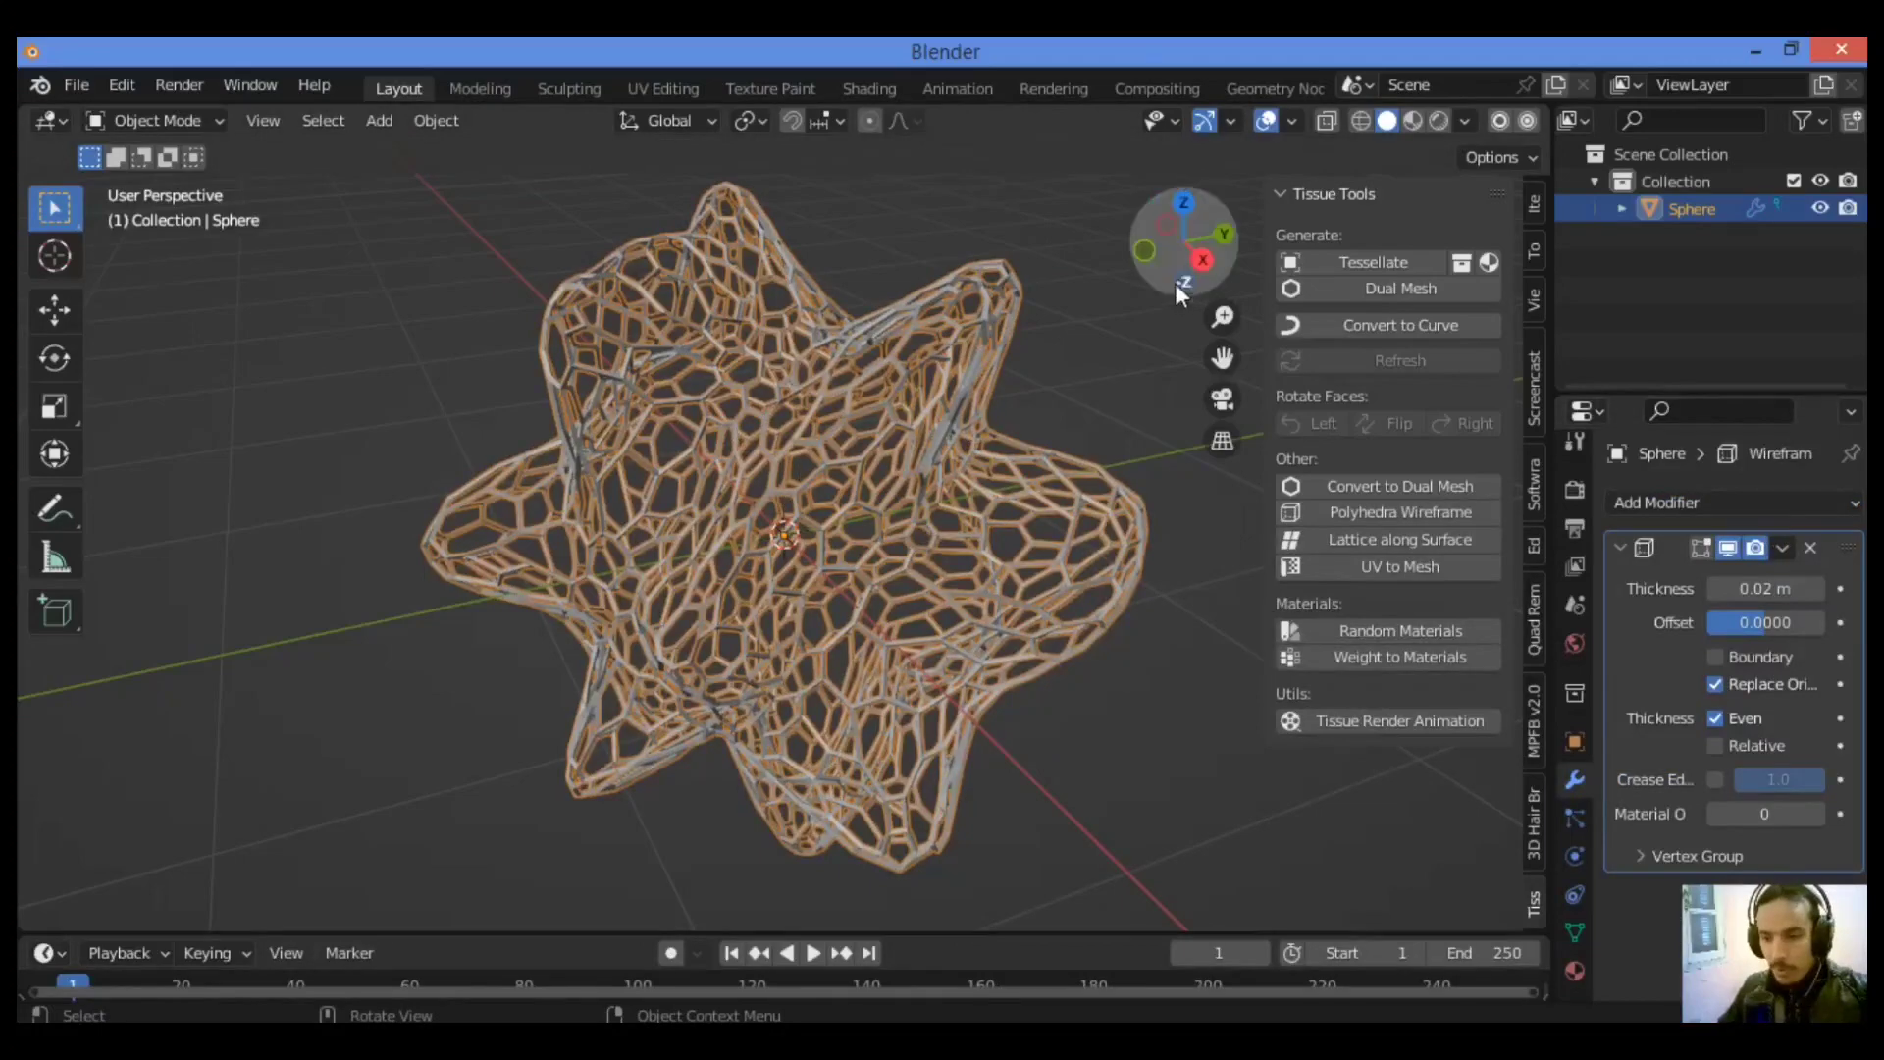
{"action": "left_click_drag", "start_coordinate": [1175, 282], "coordinate": [1097, 332]}
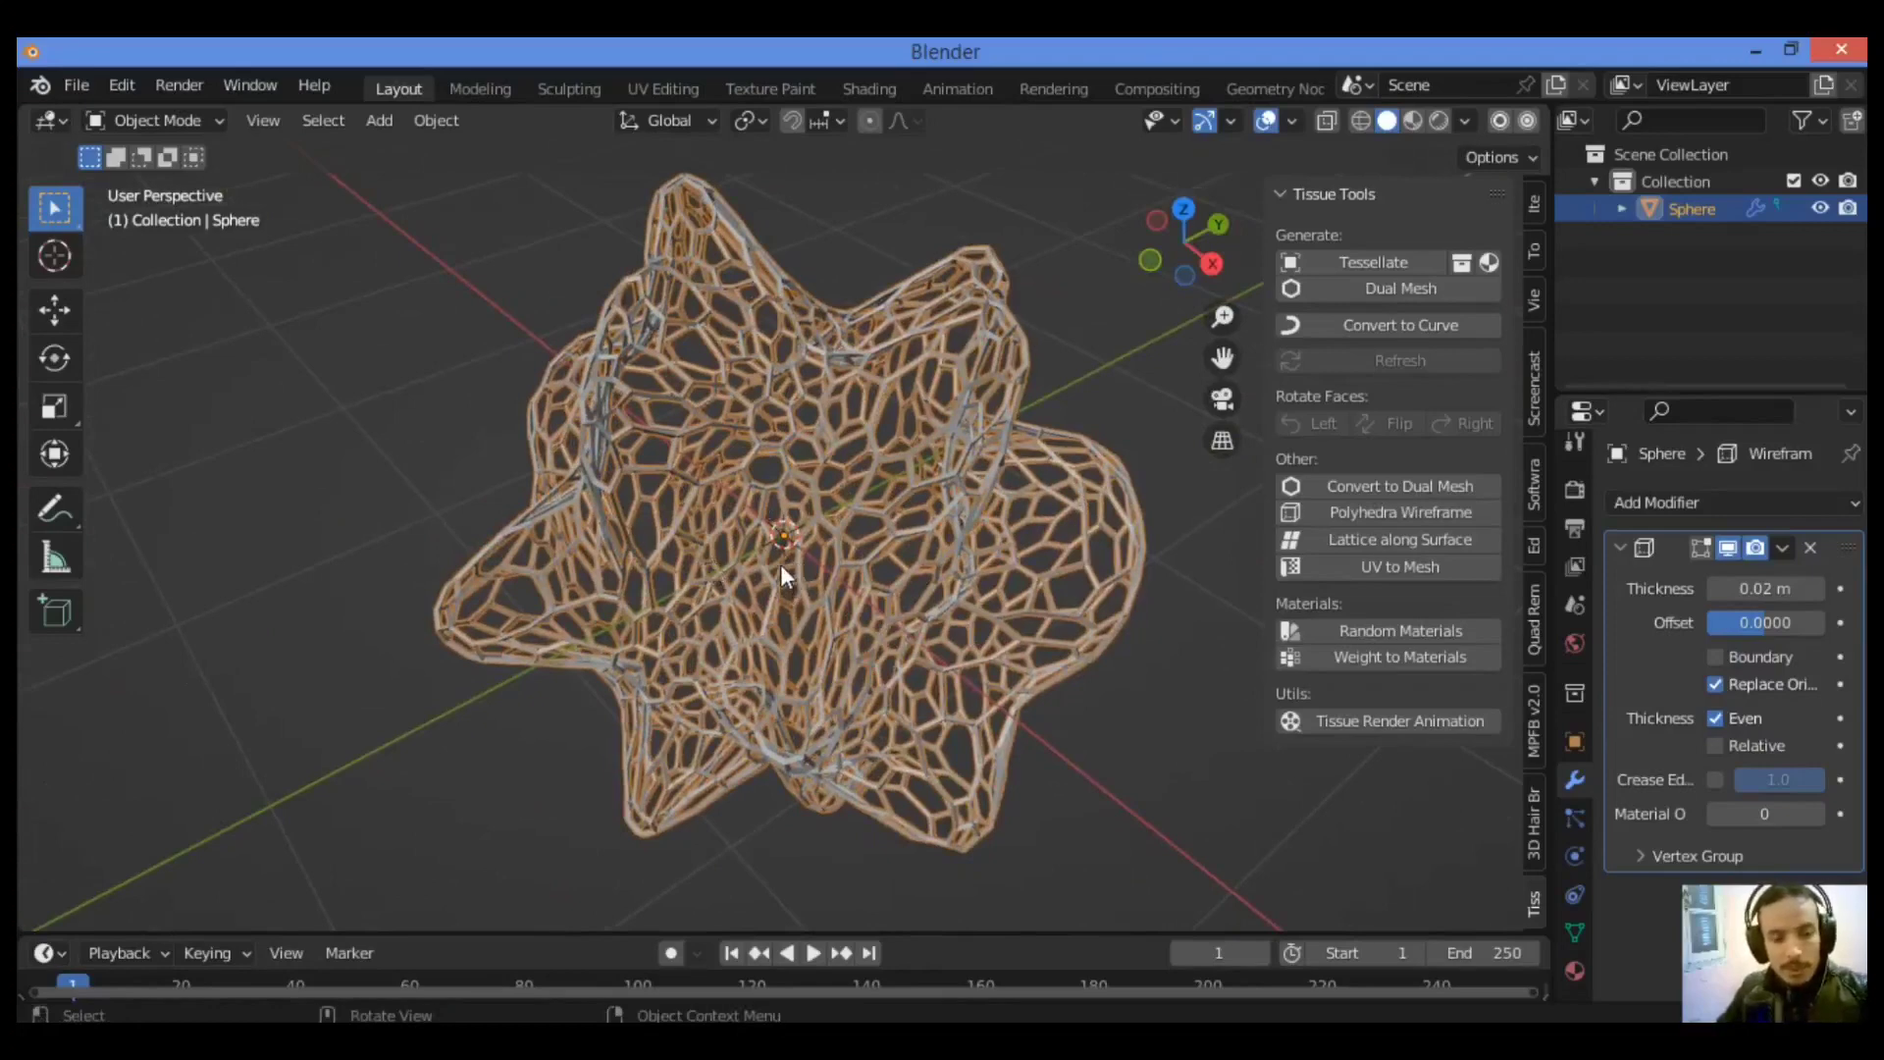
Tune the Wireframe strut thickness down to 0.015 m and back up, settling at 0.024 m
{"action": "left_click", "coordinate": [1818, 589]}
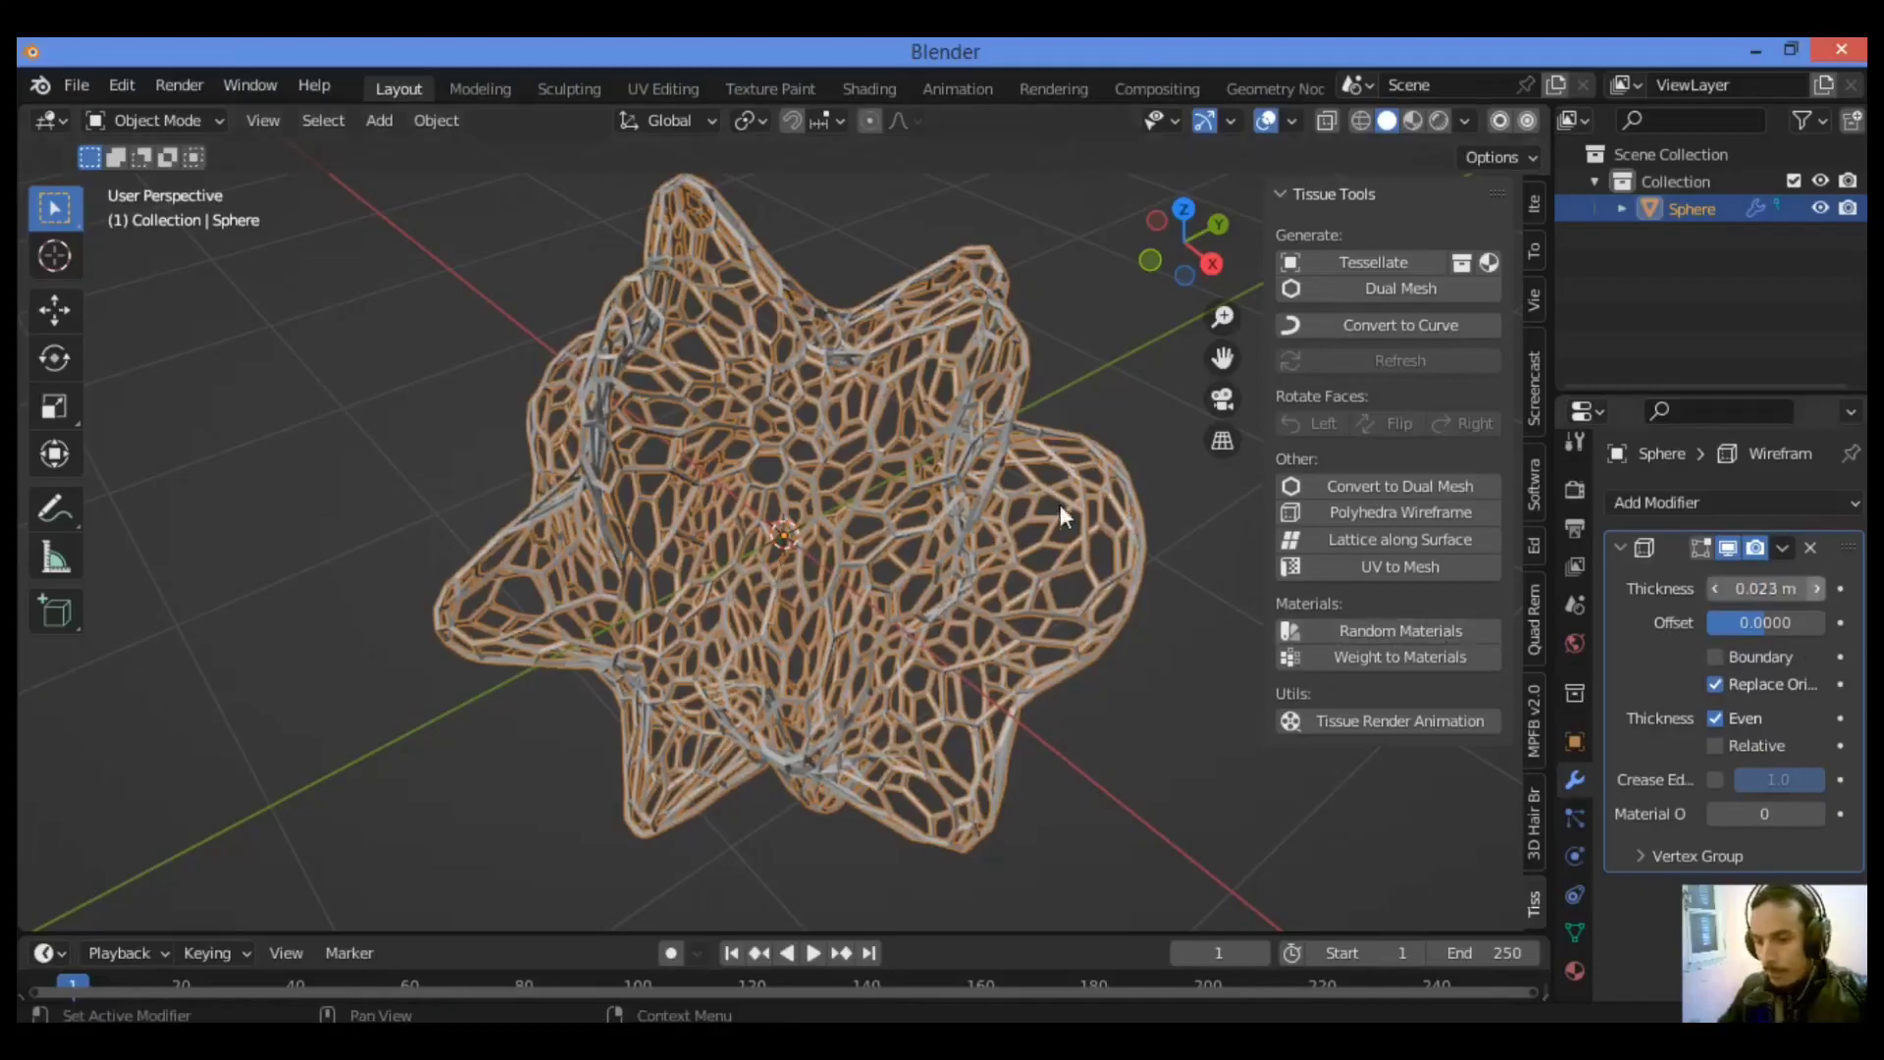
{"action": "scroll", "coordinate": [1054, 504], "scroll_direction": "up", "scroll_amount": 5}
{"action": "scroll", "coordinate": [1054, 505], "scroll_direction": "down", "scroll_amount": 2}
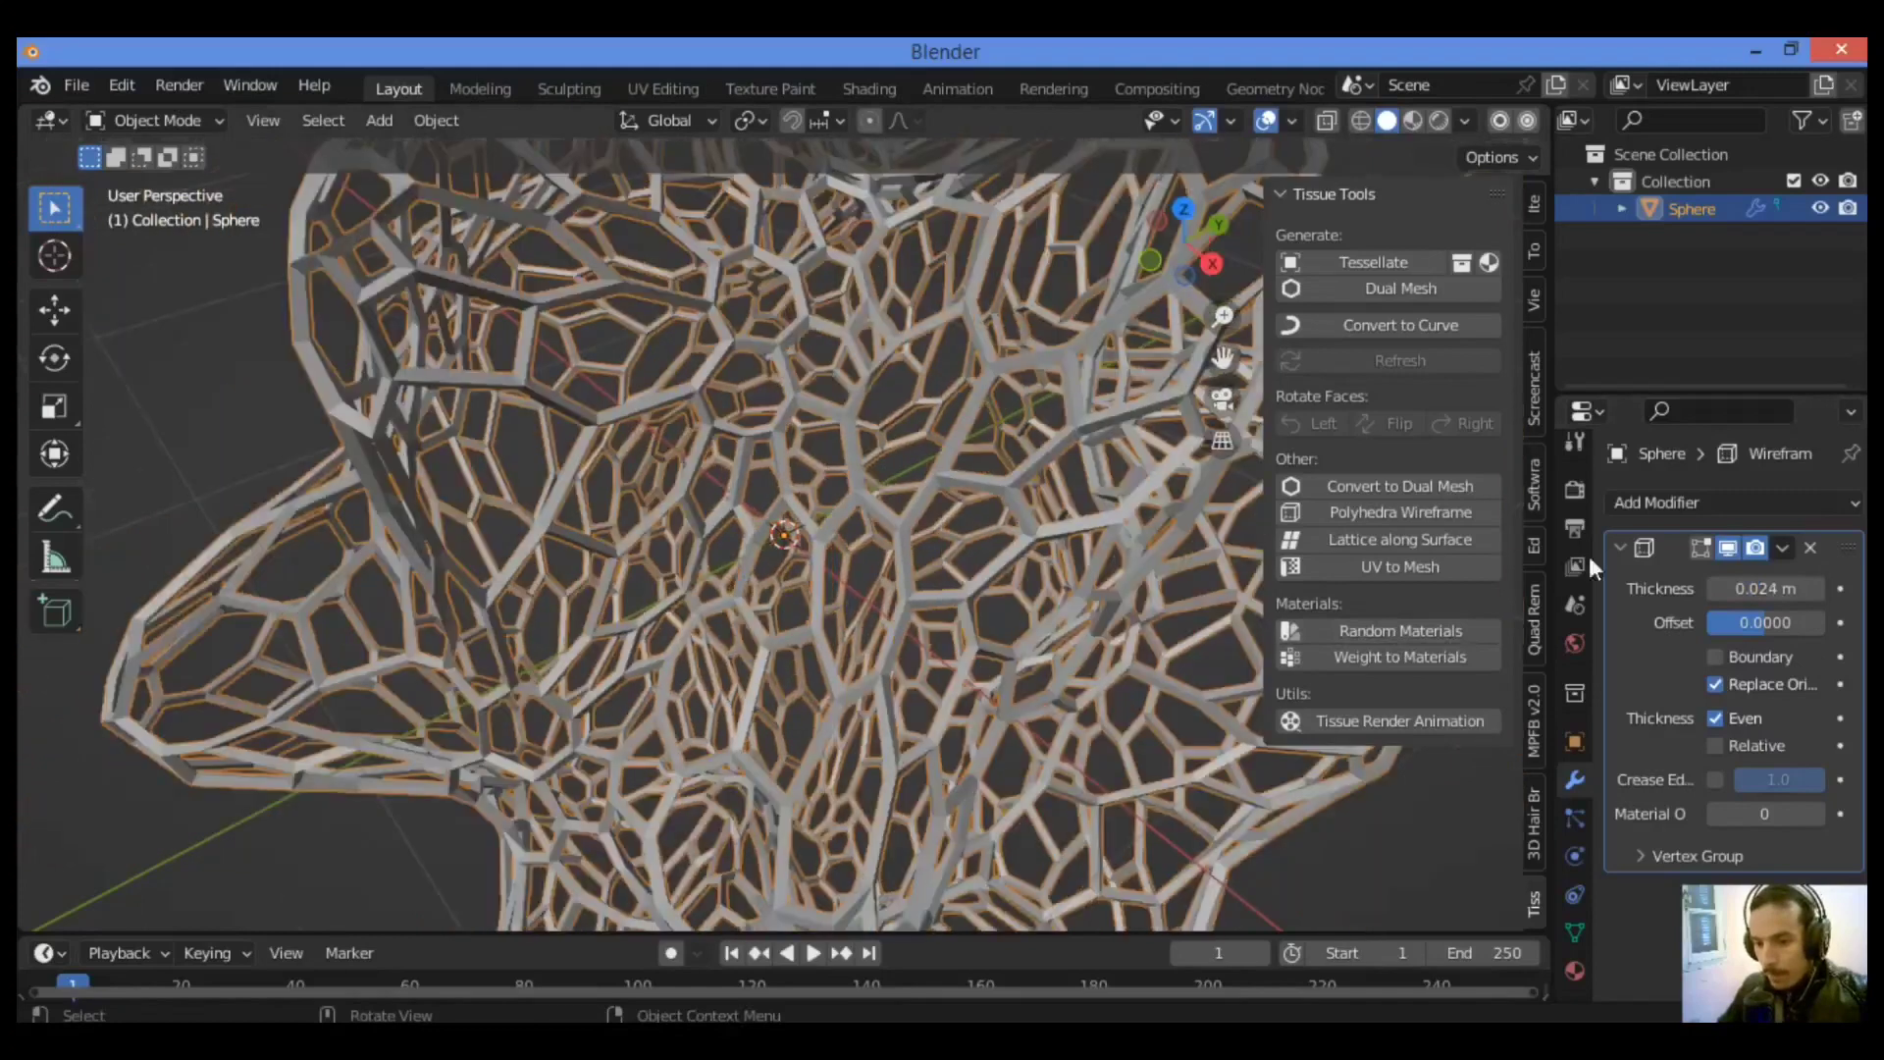
{"action": "left_click", "coordinate": [1718, 588]}
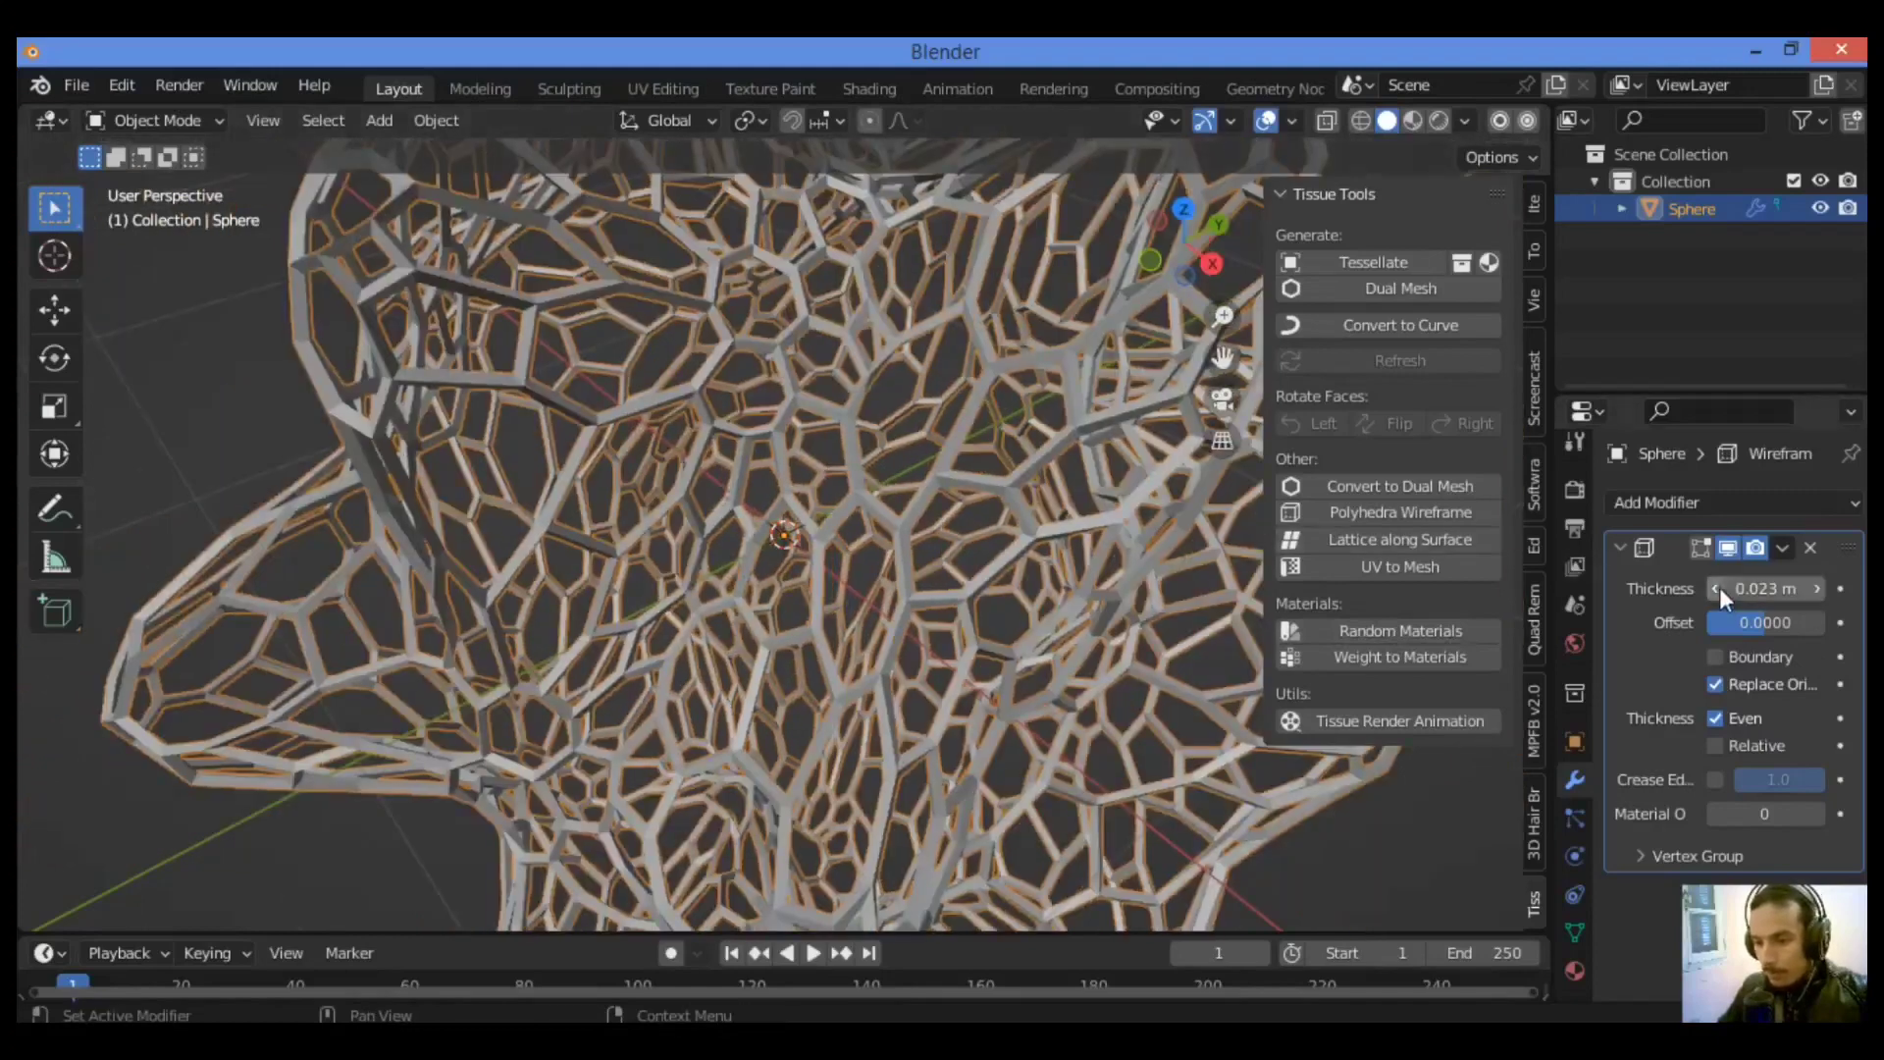
{"action": "left_click", "coordinate": [1717, 588]}
{"action": "left_click", "coordinate": [1718, 588]}
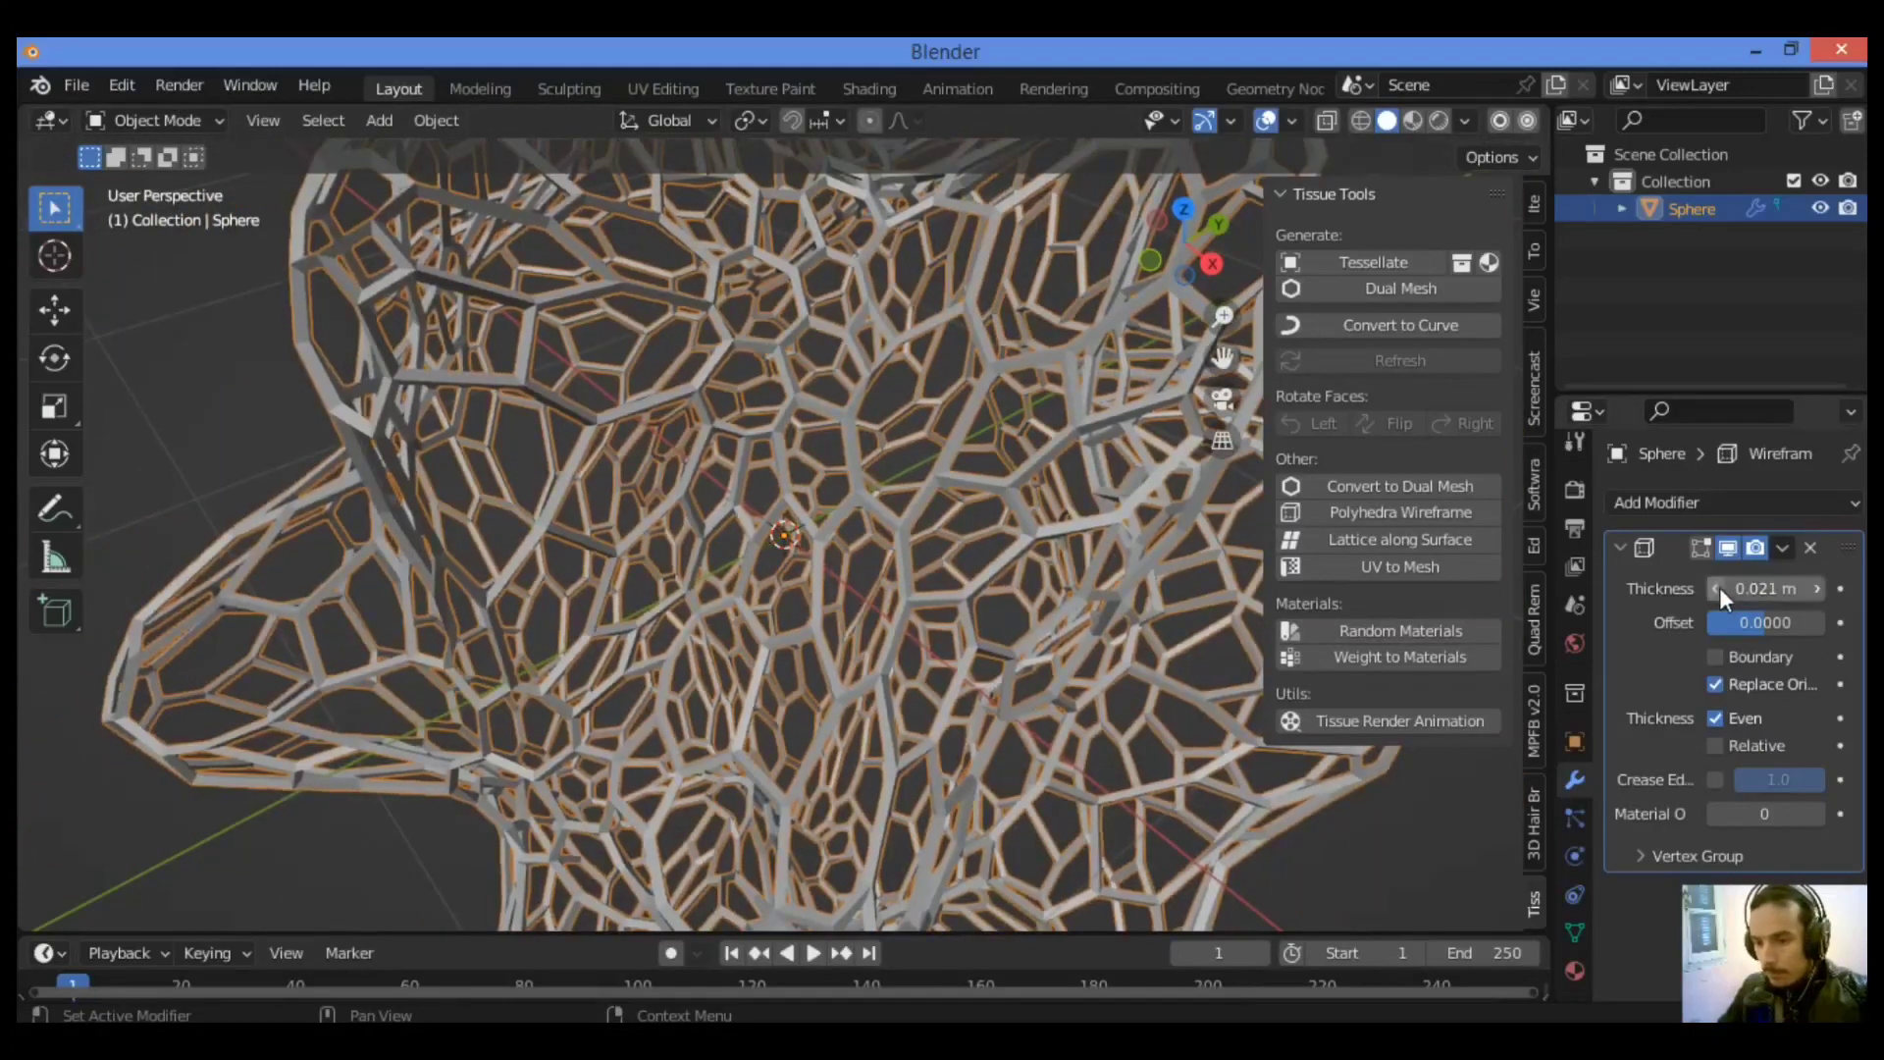
{"action": "left_click", "coordinate": [1717, 588]}
{"action": "left_click", "coordinate": [1718, 588]}
{"action": "left_click", "coordinate": [1718, 588]}
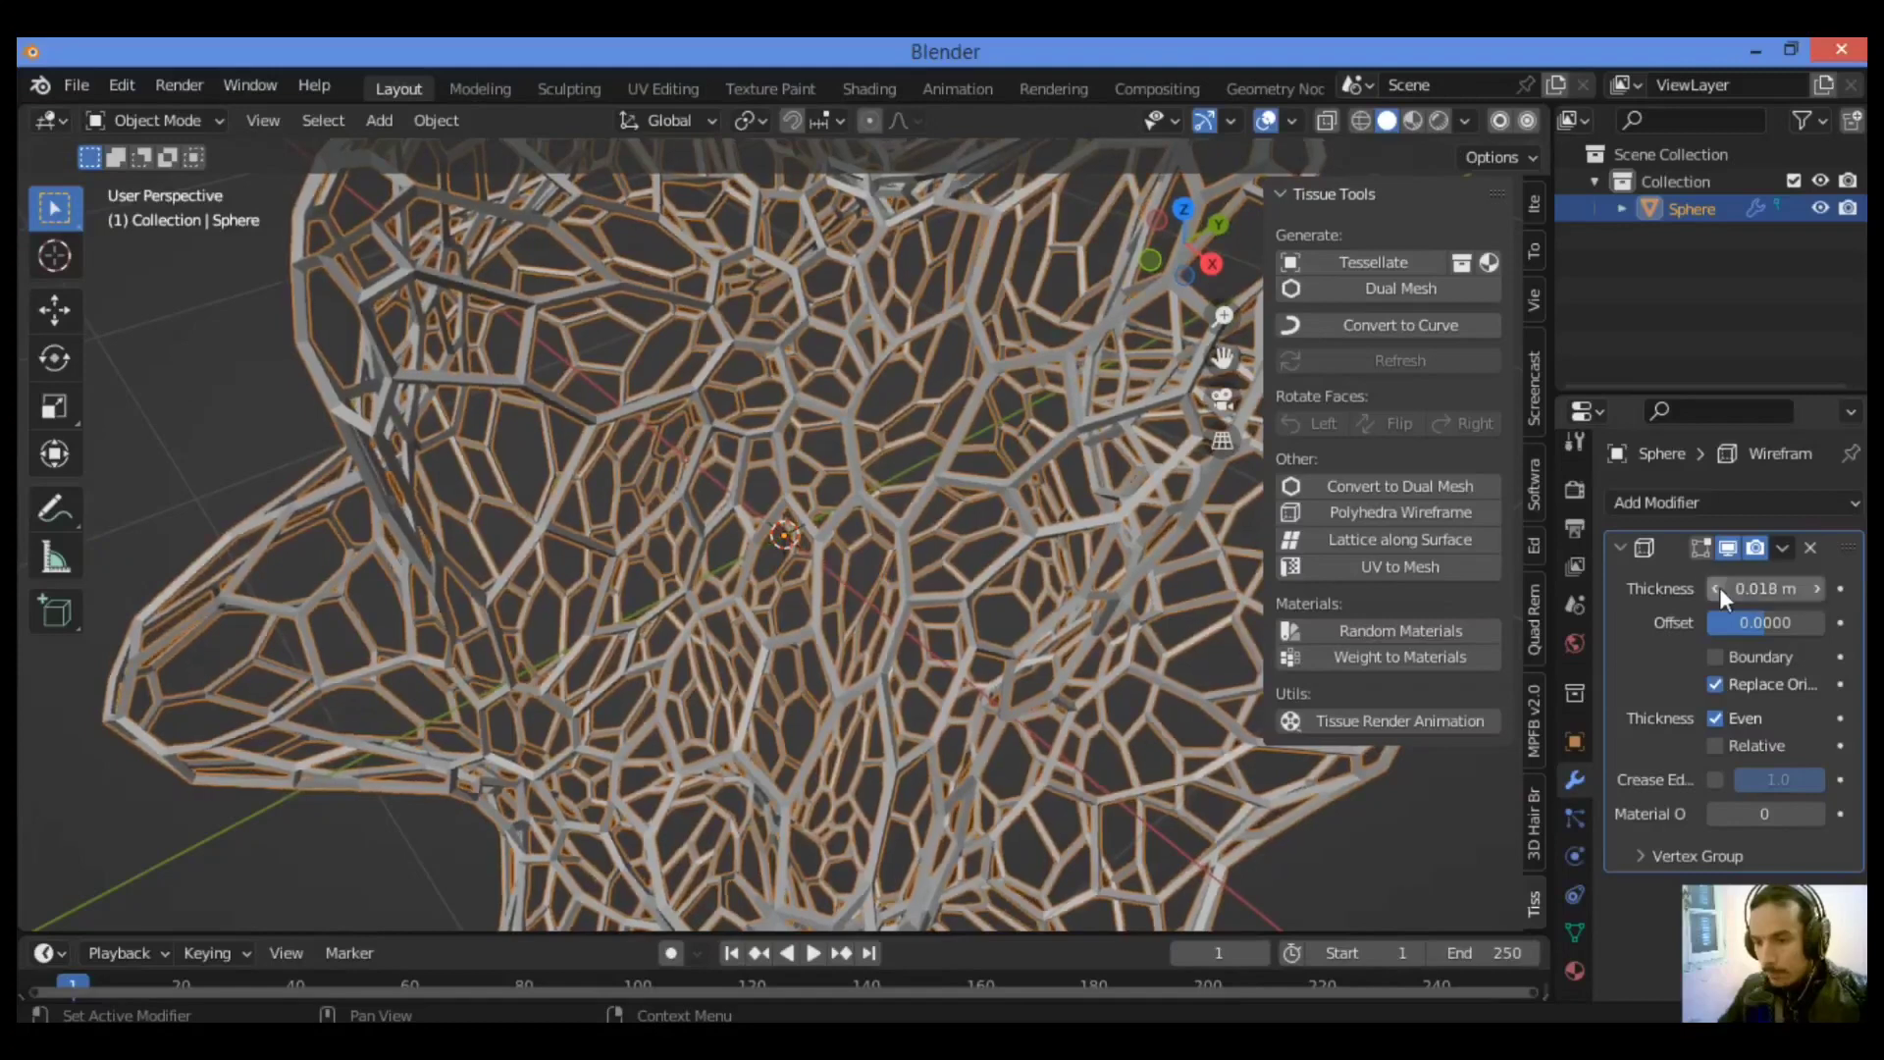
{"action": "left_click", "coordinate": [1718, 588]}
{"action": "left_click", "coordinate": [1717, 588]}
{"action": "left_click", "coordinate": [1717, 588]}
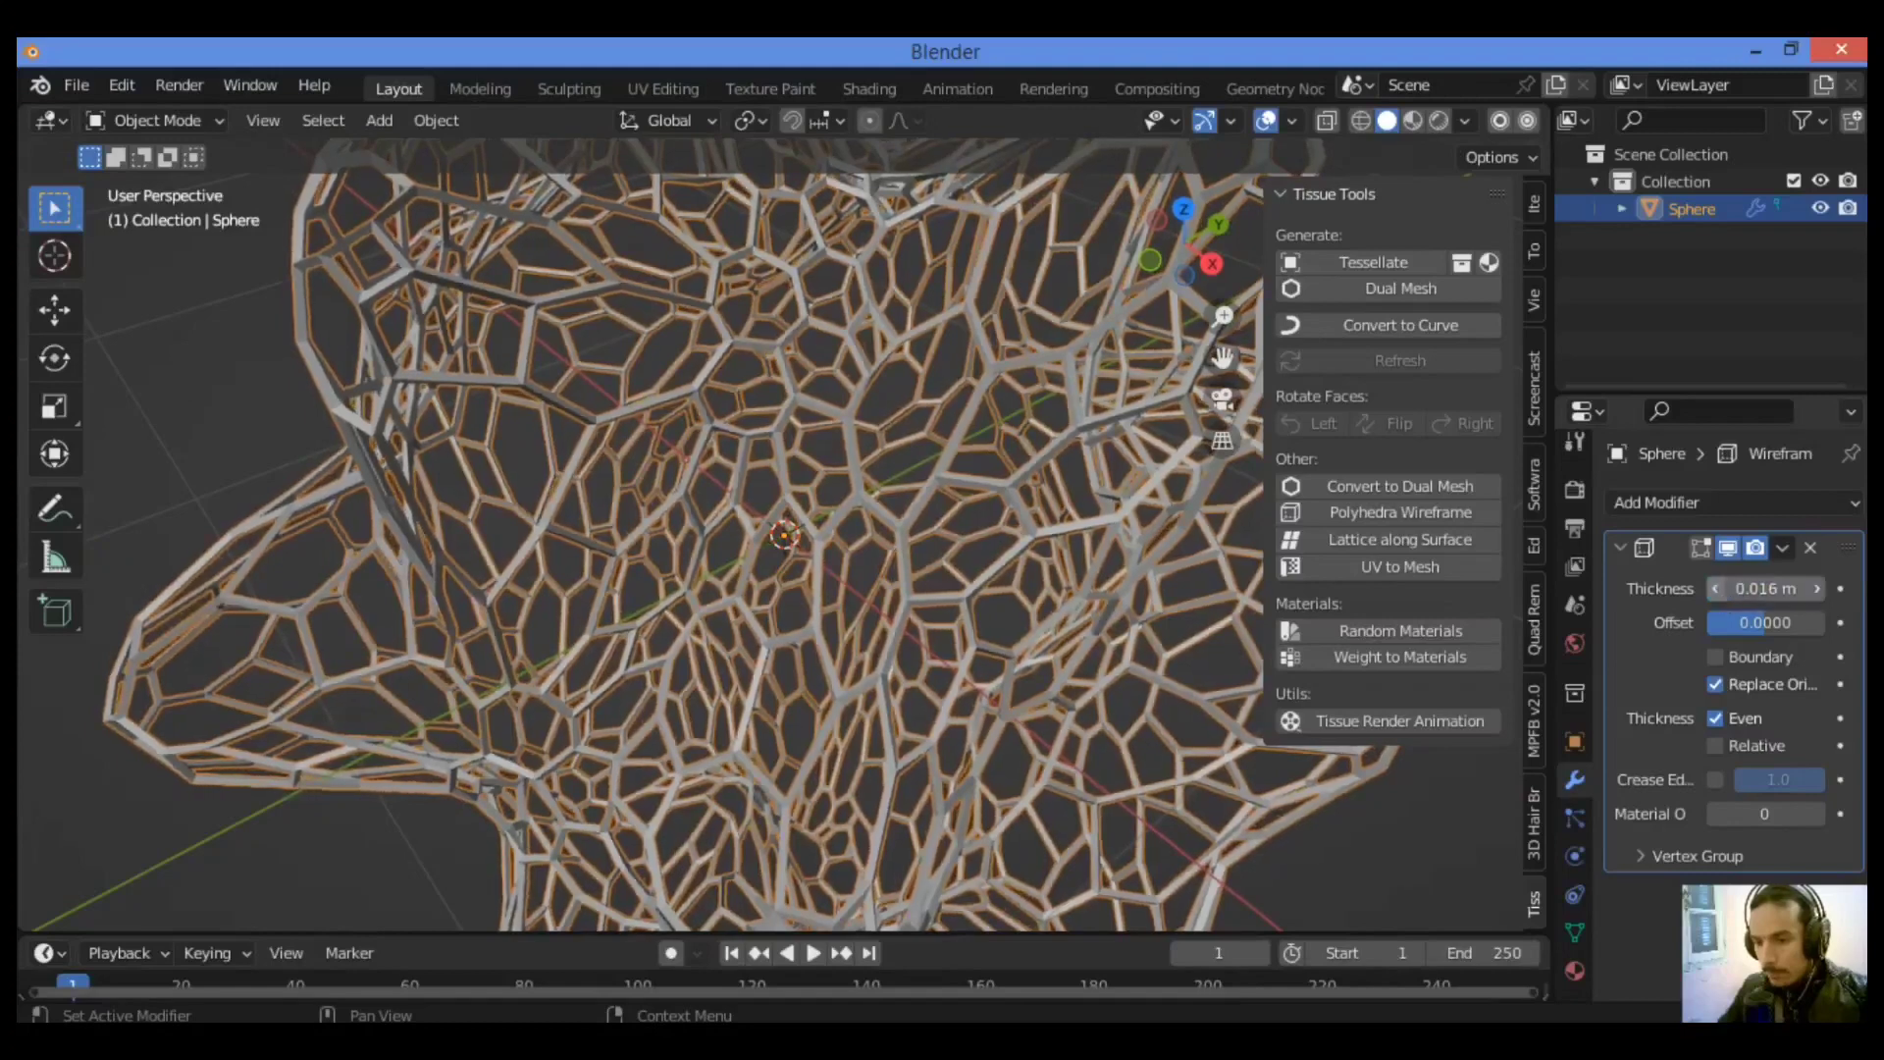
{"action": "left_click", "coordinate": [1816, 589]}
{"action": "left_click", "coordinate": [1816, 589]}
{"action": "left_click", "coordinate": [1816, 589]}
{"action": "left_click", "coordinate": [1817, 589]}
{"action": "left_click", "coordinate": [1817, 588]}
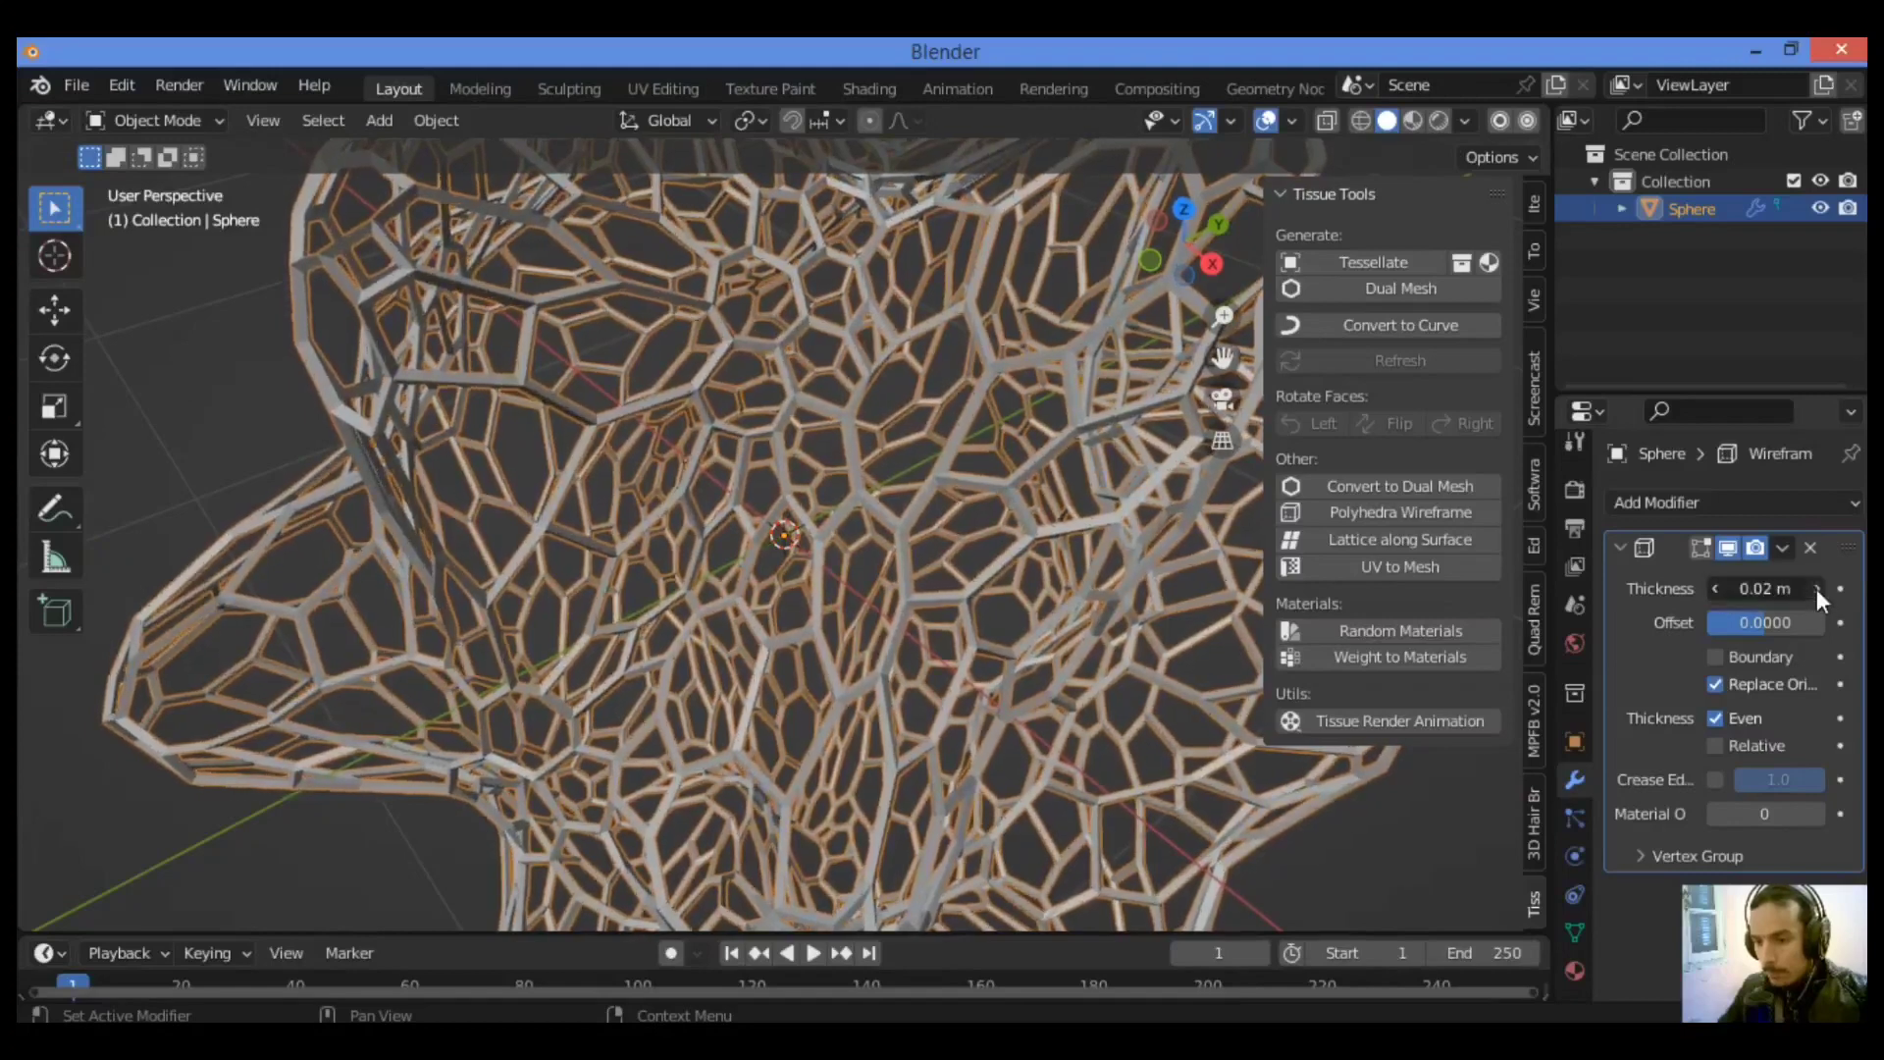
{"action": "left_click", "coordinate": [1816, 589]}
{"action": "left_click", "coordinate": [1817, 589]}
{"action": "left_click", "coordinate": [1817, 589]}
{"action": "left_click", "coordinate": [1817, 589]}
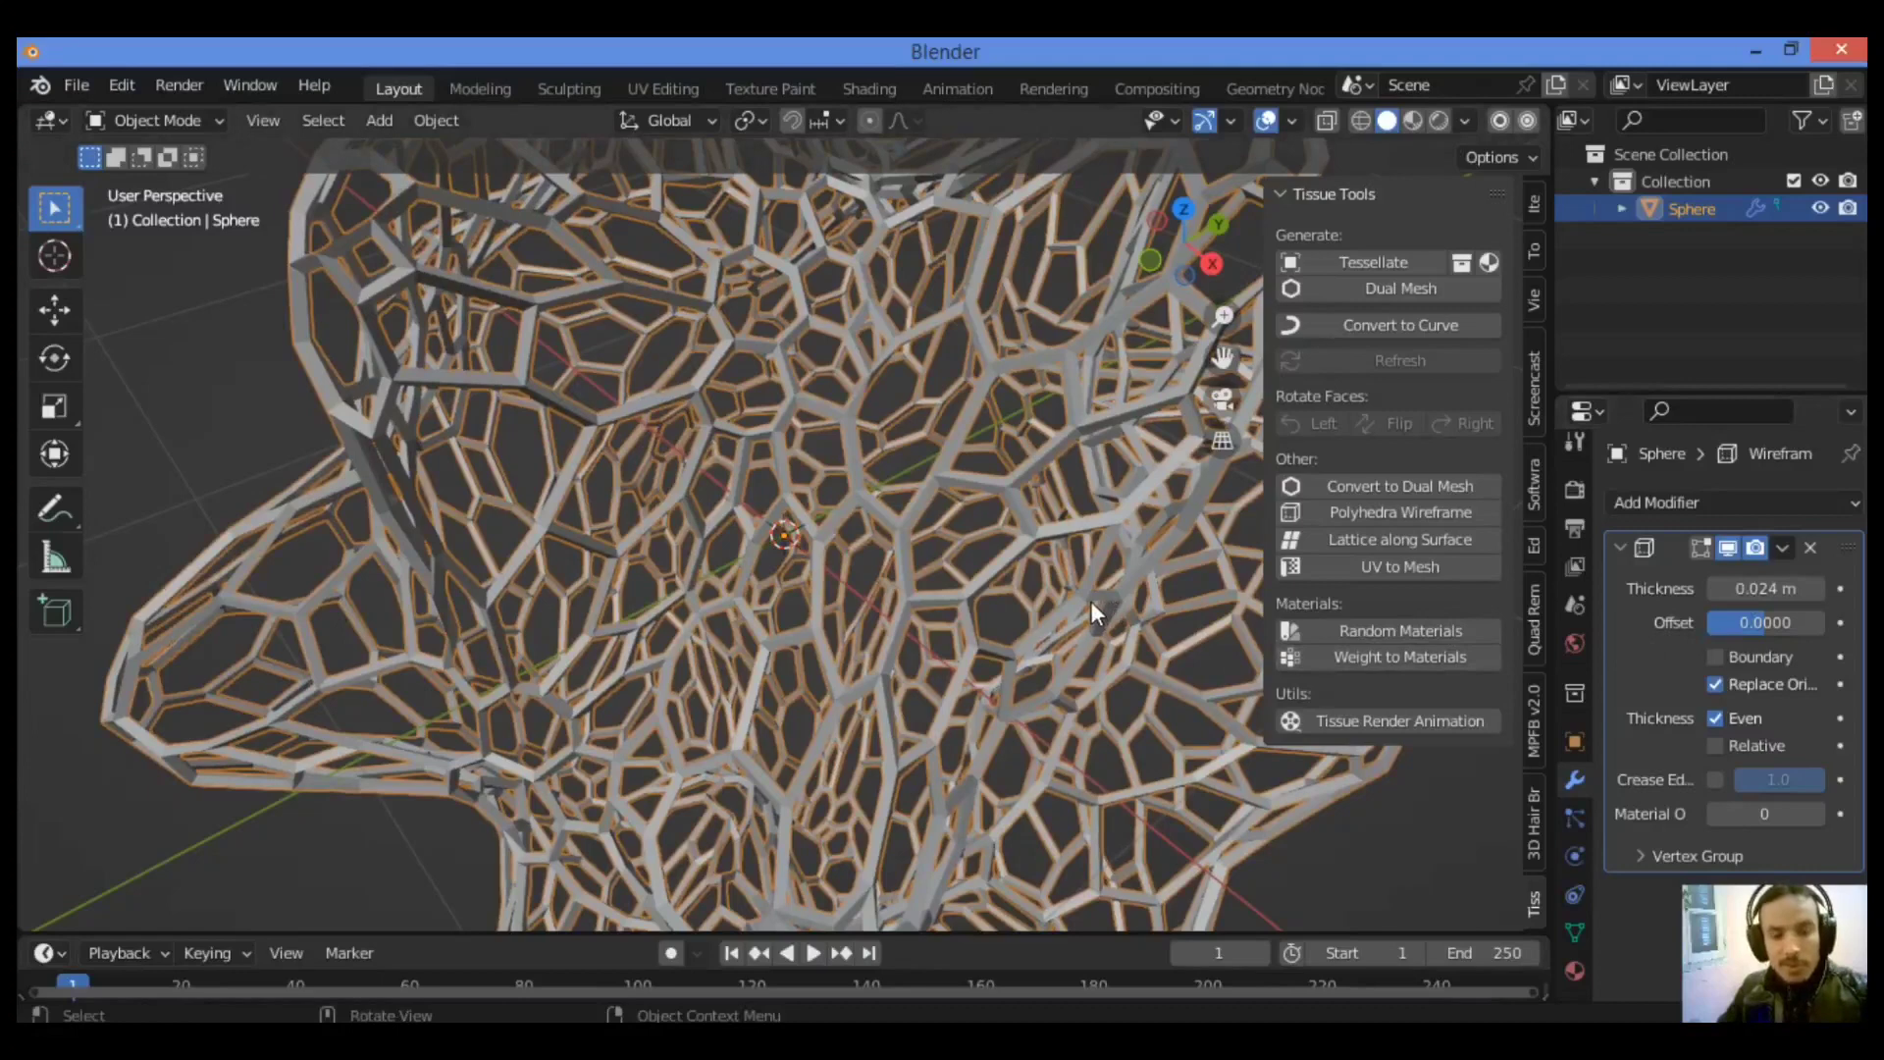
Add a Subdivision Surface modifier after the Wireframe and view the whole smoothed lattice
{"action": "left_click", "coordinate": [1790, 497]}
{"action": "scroll", "coordinate": [1315, 864], "scroll_direction": "down", "scroll_amount": 4}
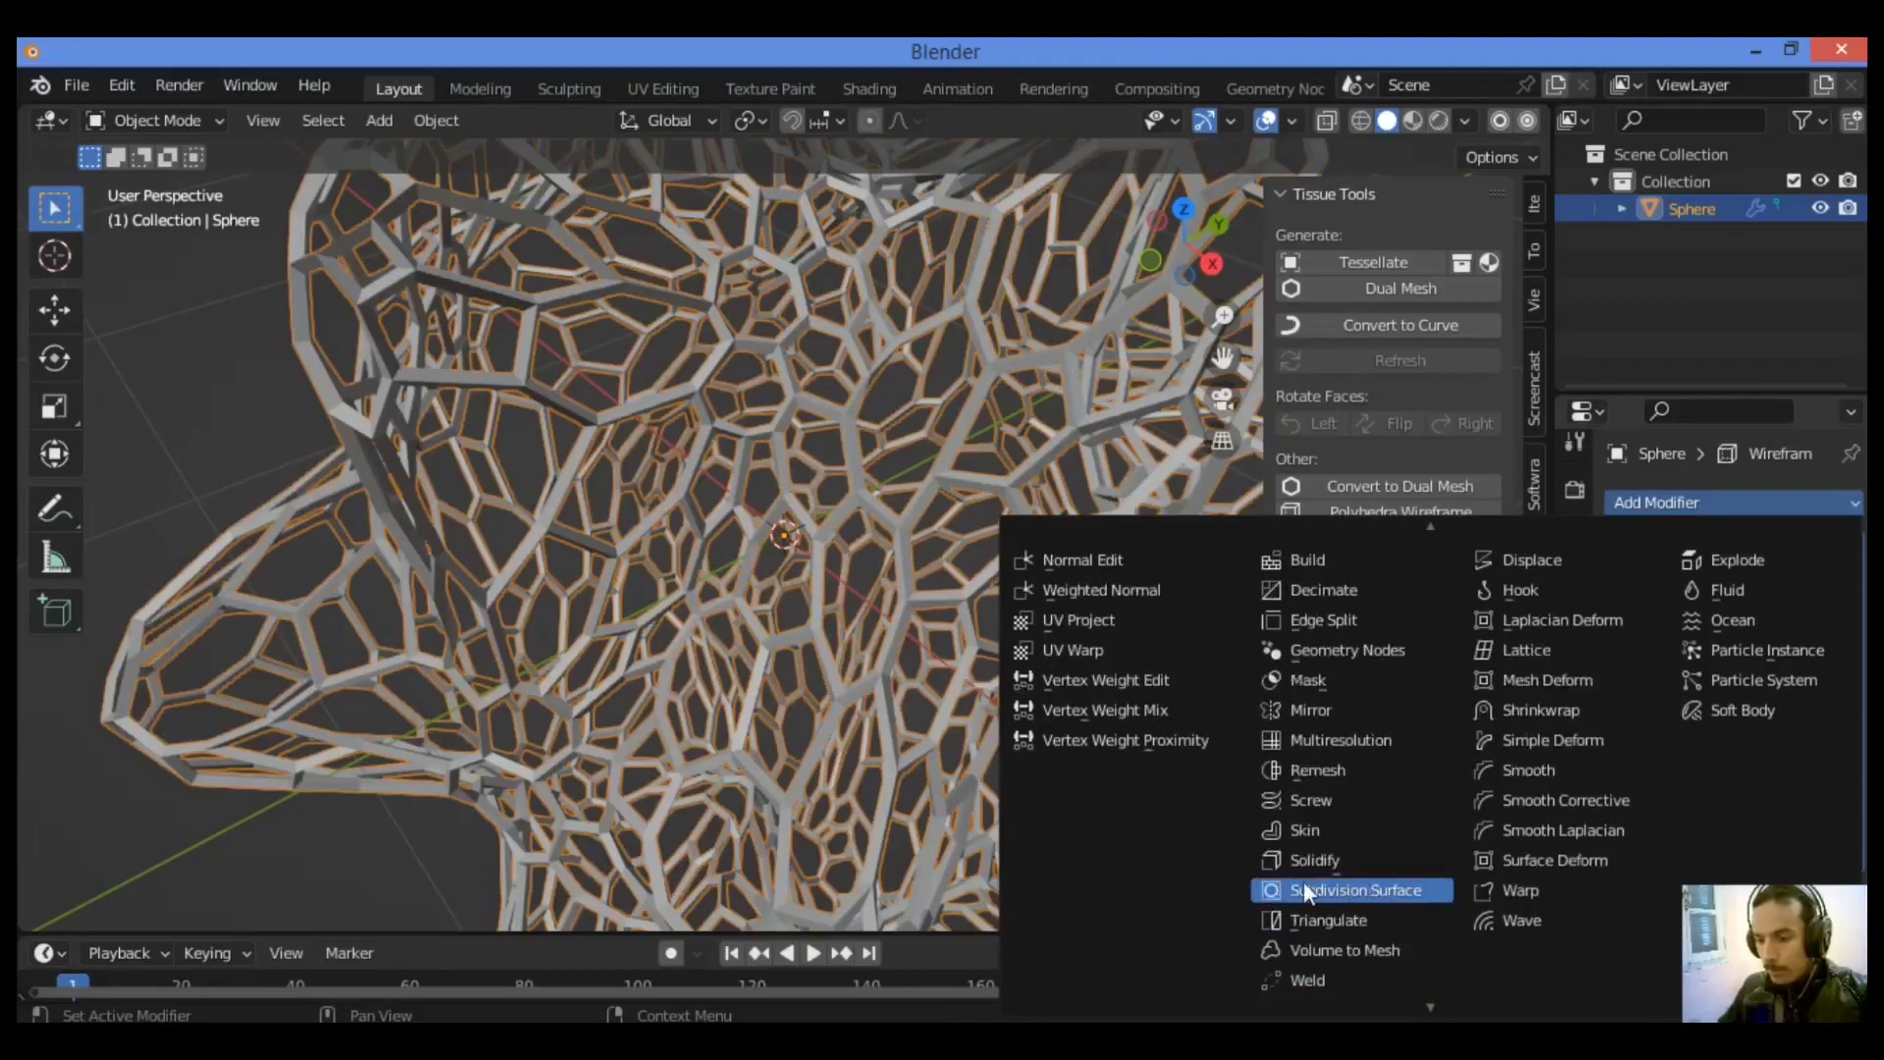
{"action": "left_click", "coordinate": [1368, 888]}
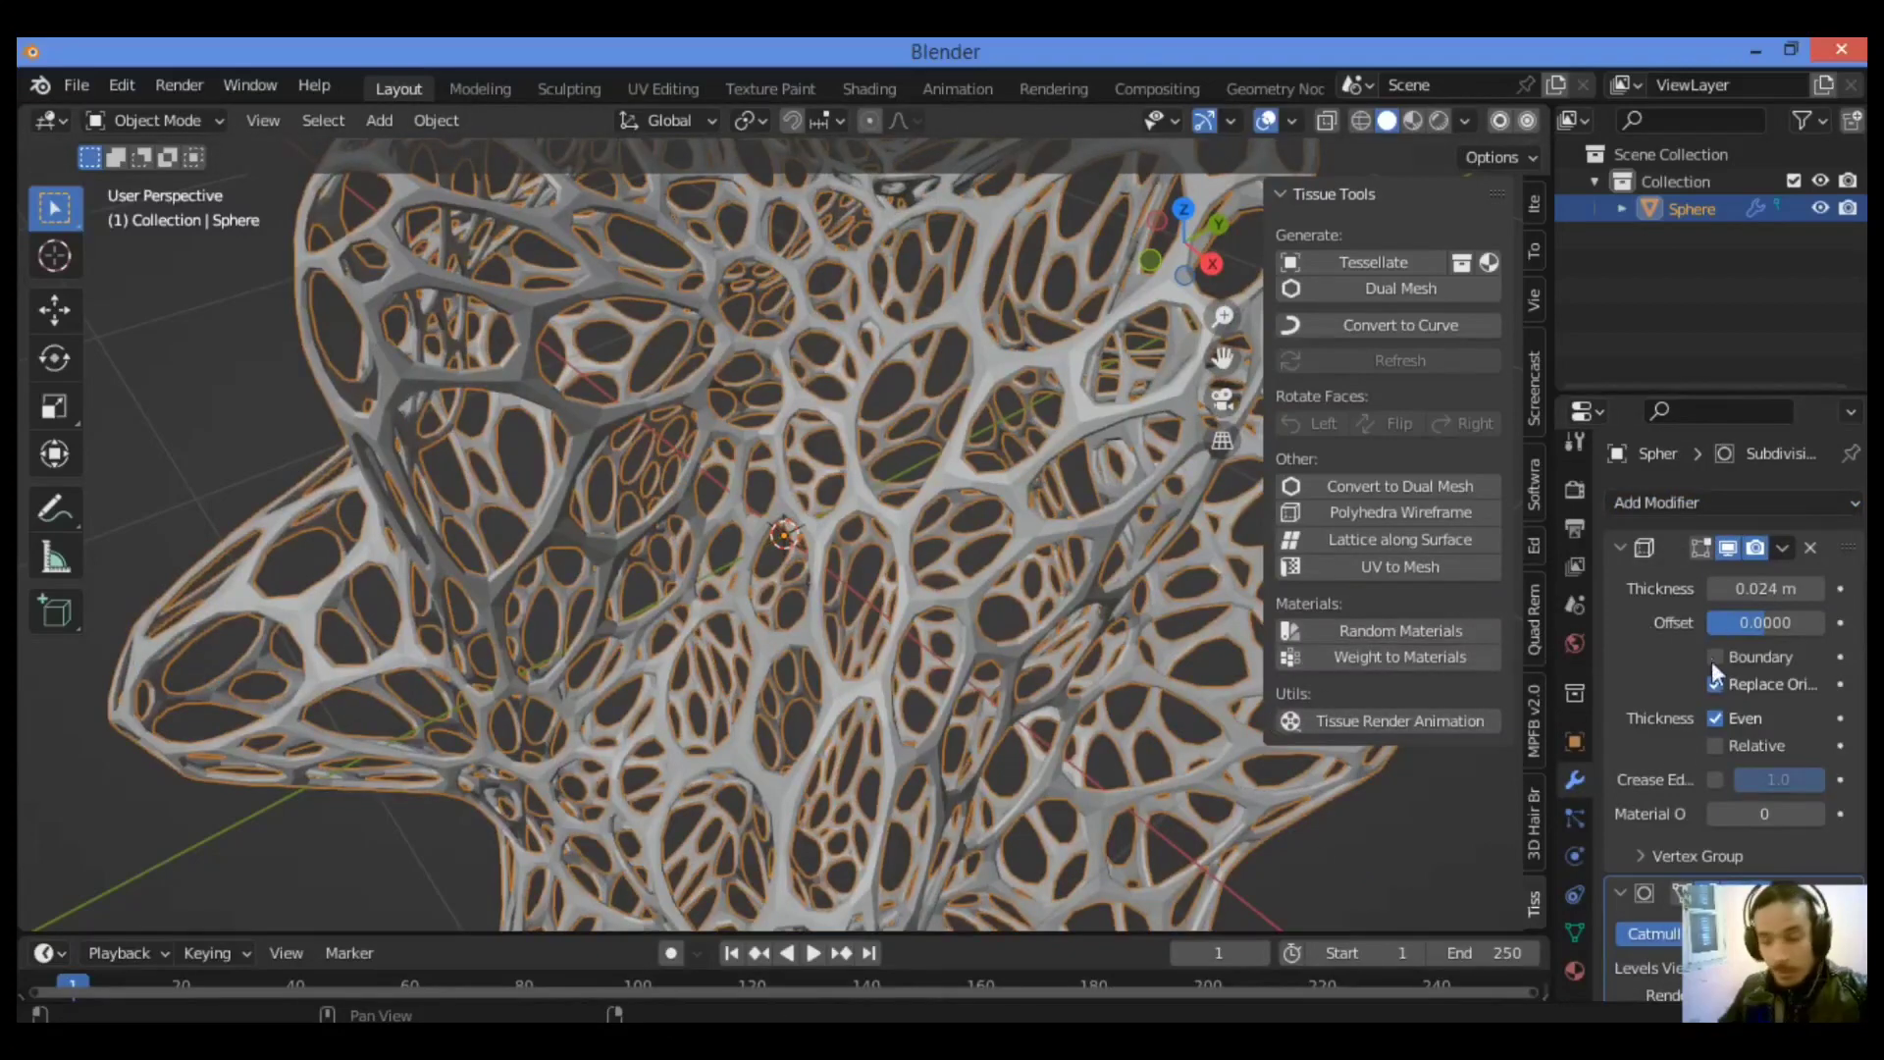
{"action": "scroll", "coordinate": [1735, 711], "scroll_direction": "down", "scroll_amount": 2}
{"action": "scroll", "coordinate": [1735, 710], "scroll_direction": "up", "scroll_amount": 2}
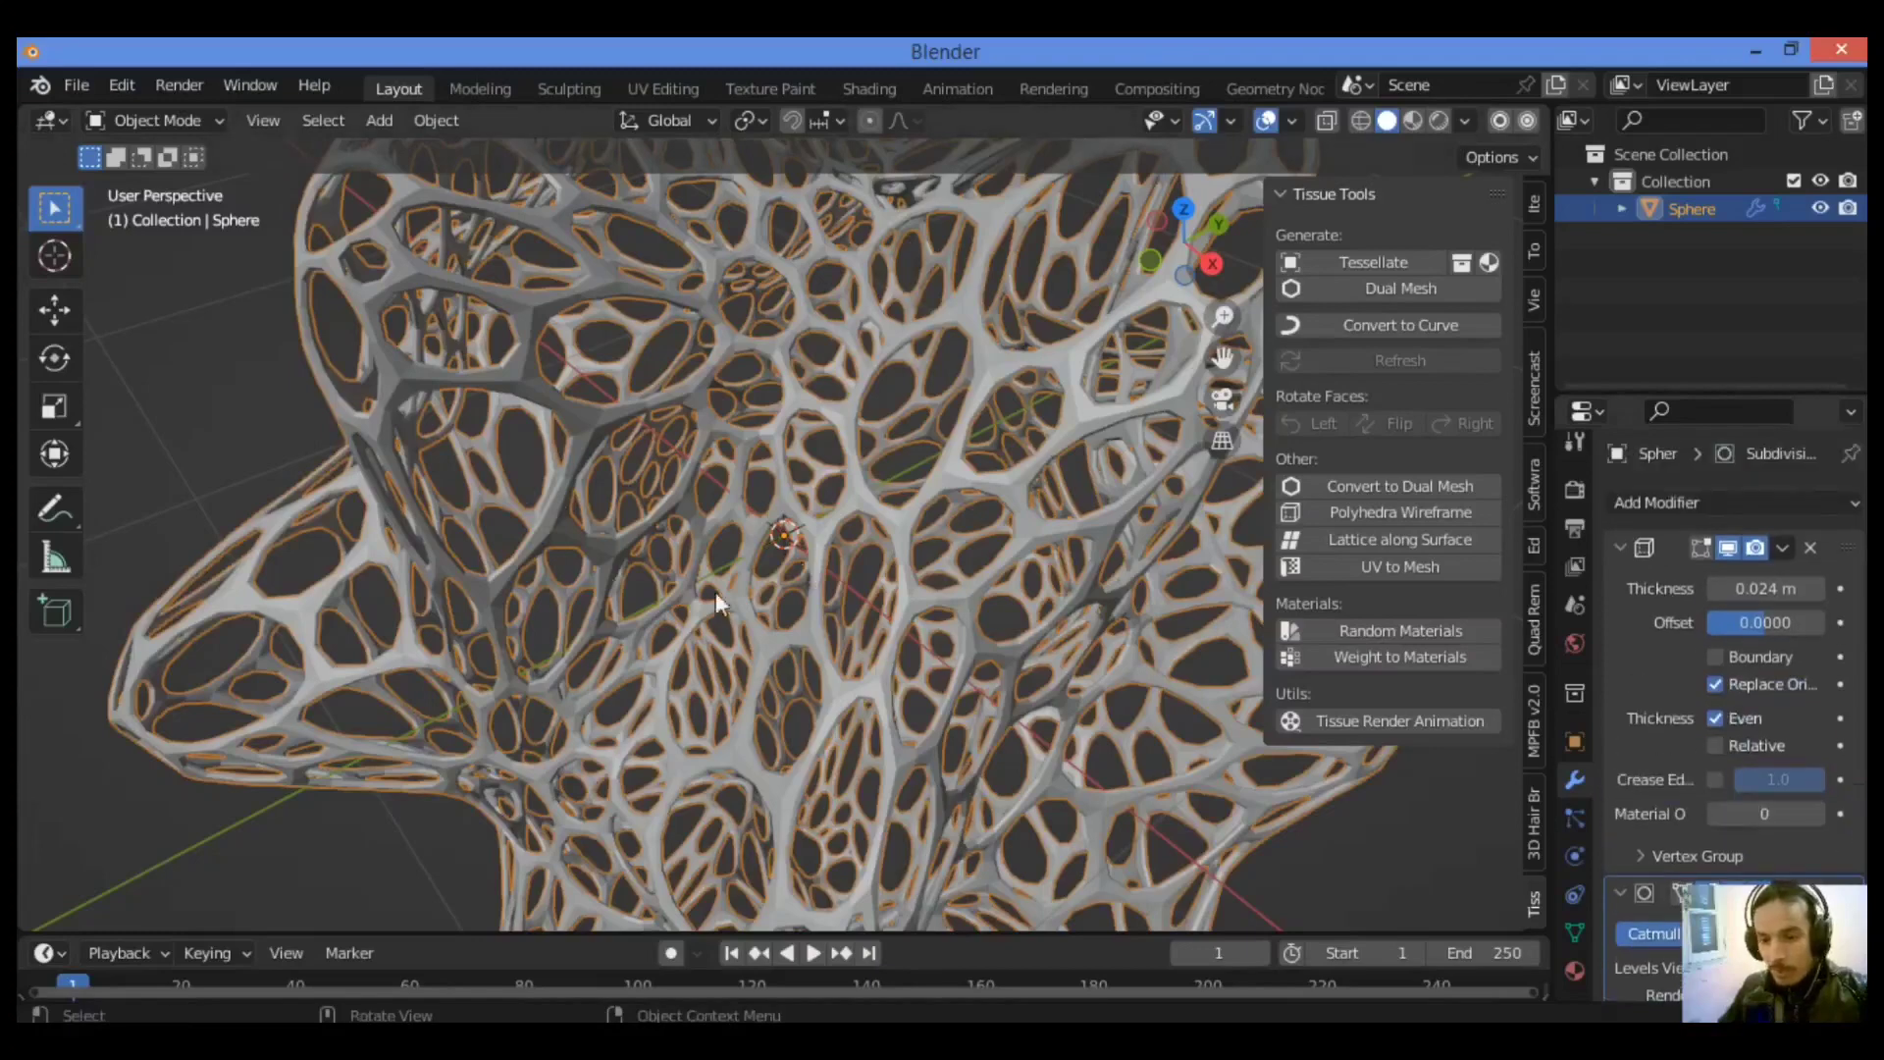
{"action": "middle_click_drag", "start_coordinate": [940, 447], "coordinate": [994, 545]}
{"action": "scroll", "coordinate": [993, 546], "scroll_direction": "down", "scroll_amount": 4}
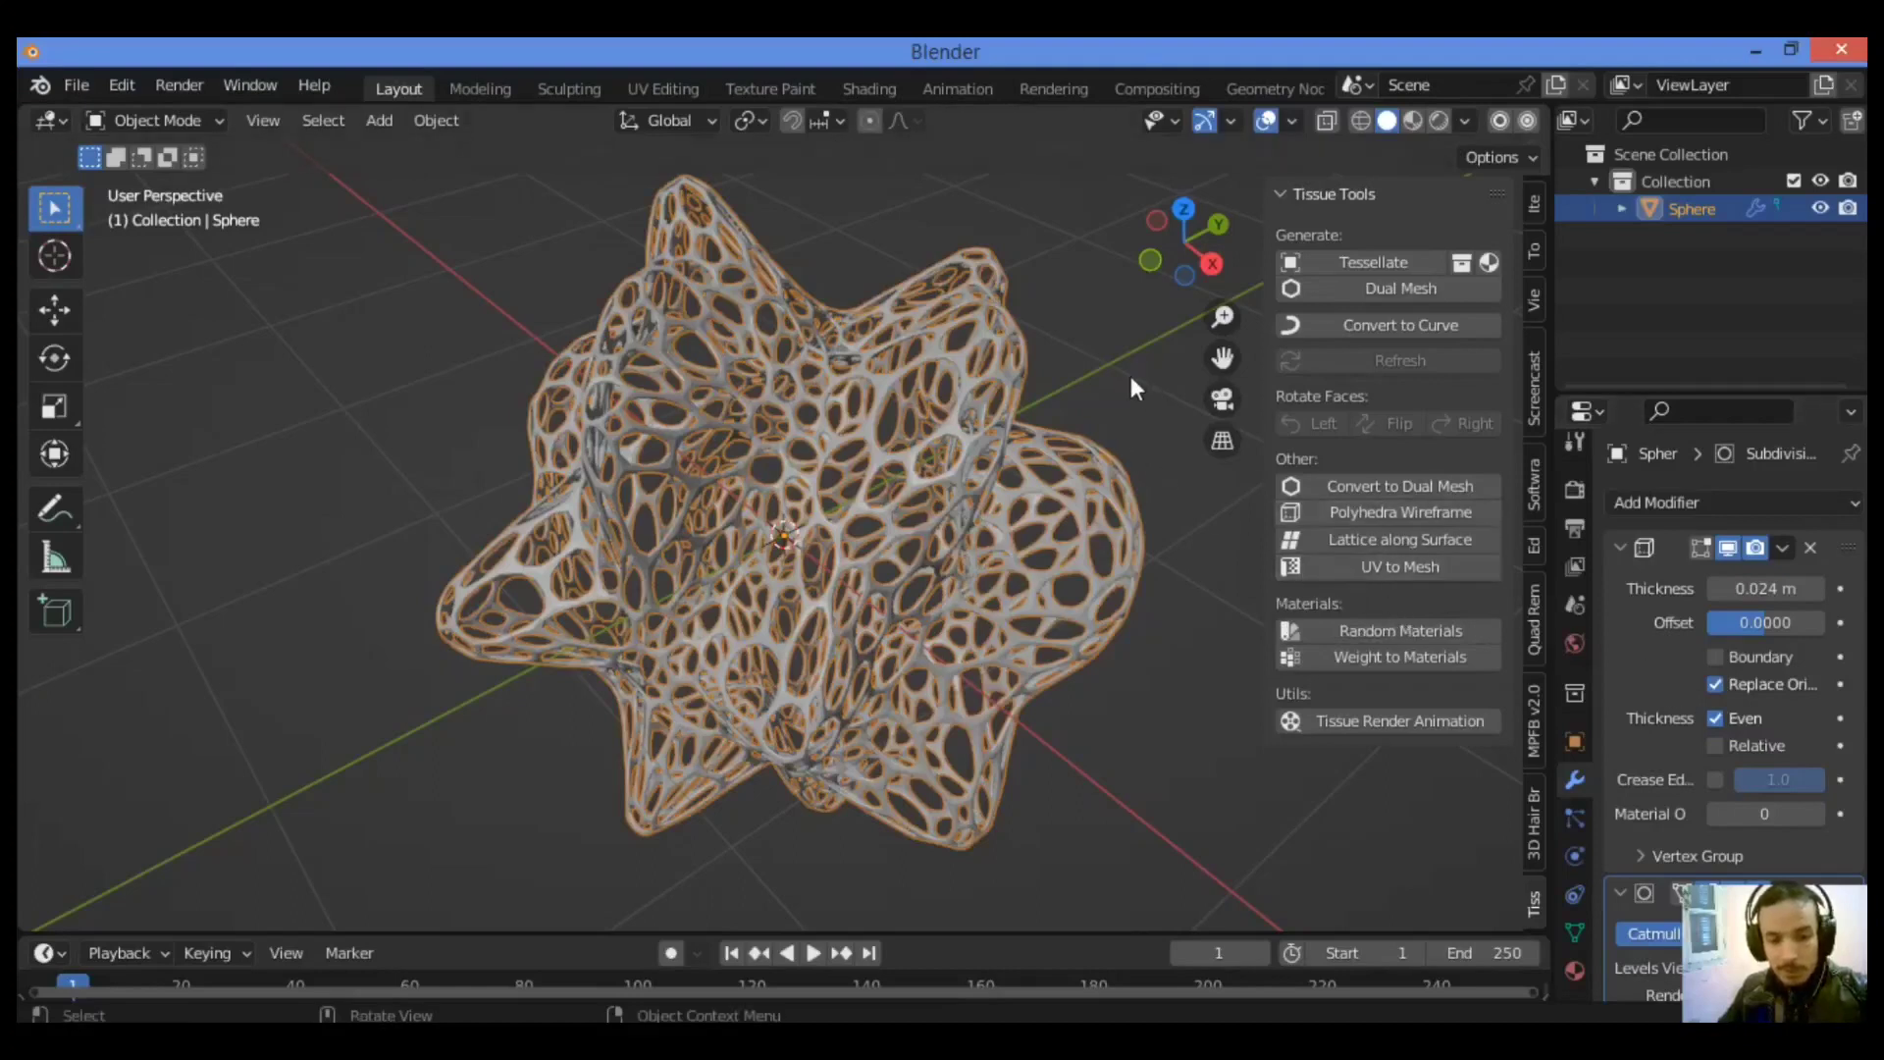
Set viewport shading lighting to MatCap using the reflective red matcap
{"action": "left_click", "coordinate": [1464, 120]}
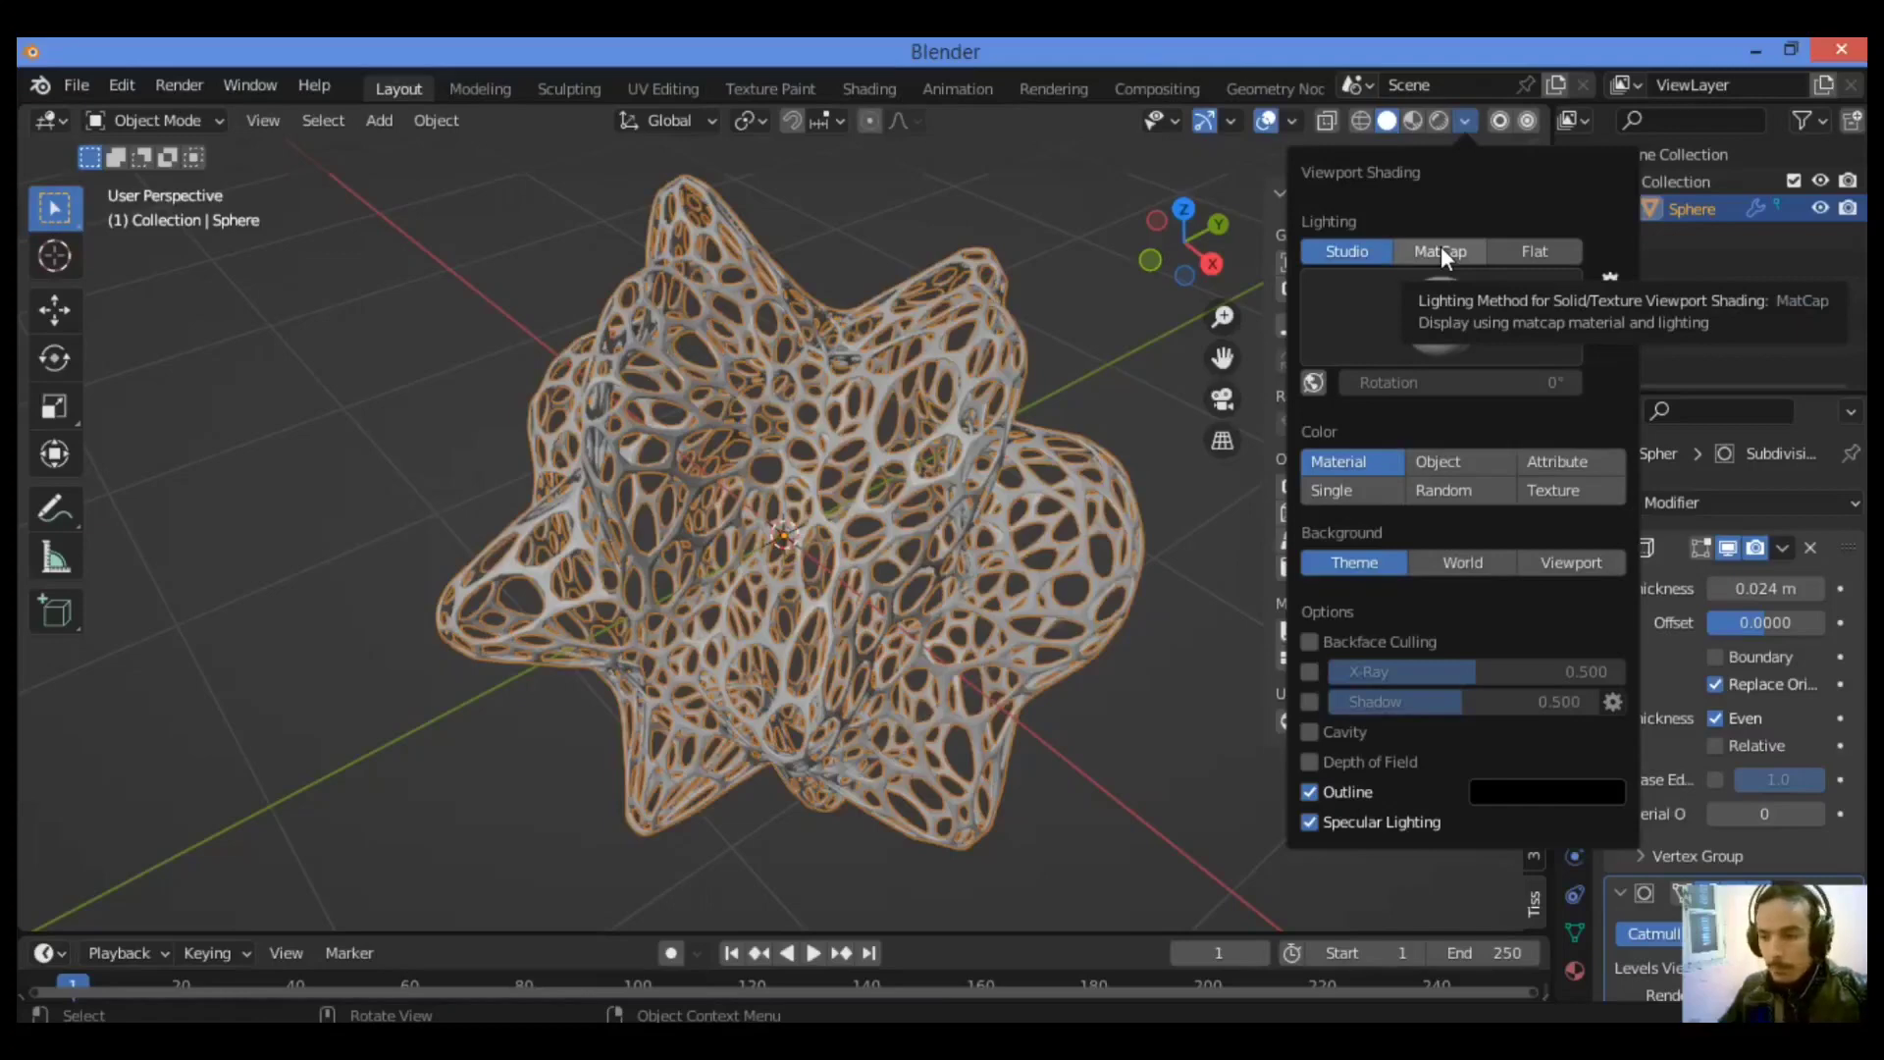
{"action": "left_click", "coordinate": [1441, 251]}
{"action": "left_click", "coordinate": [1105, 297]}
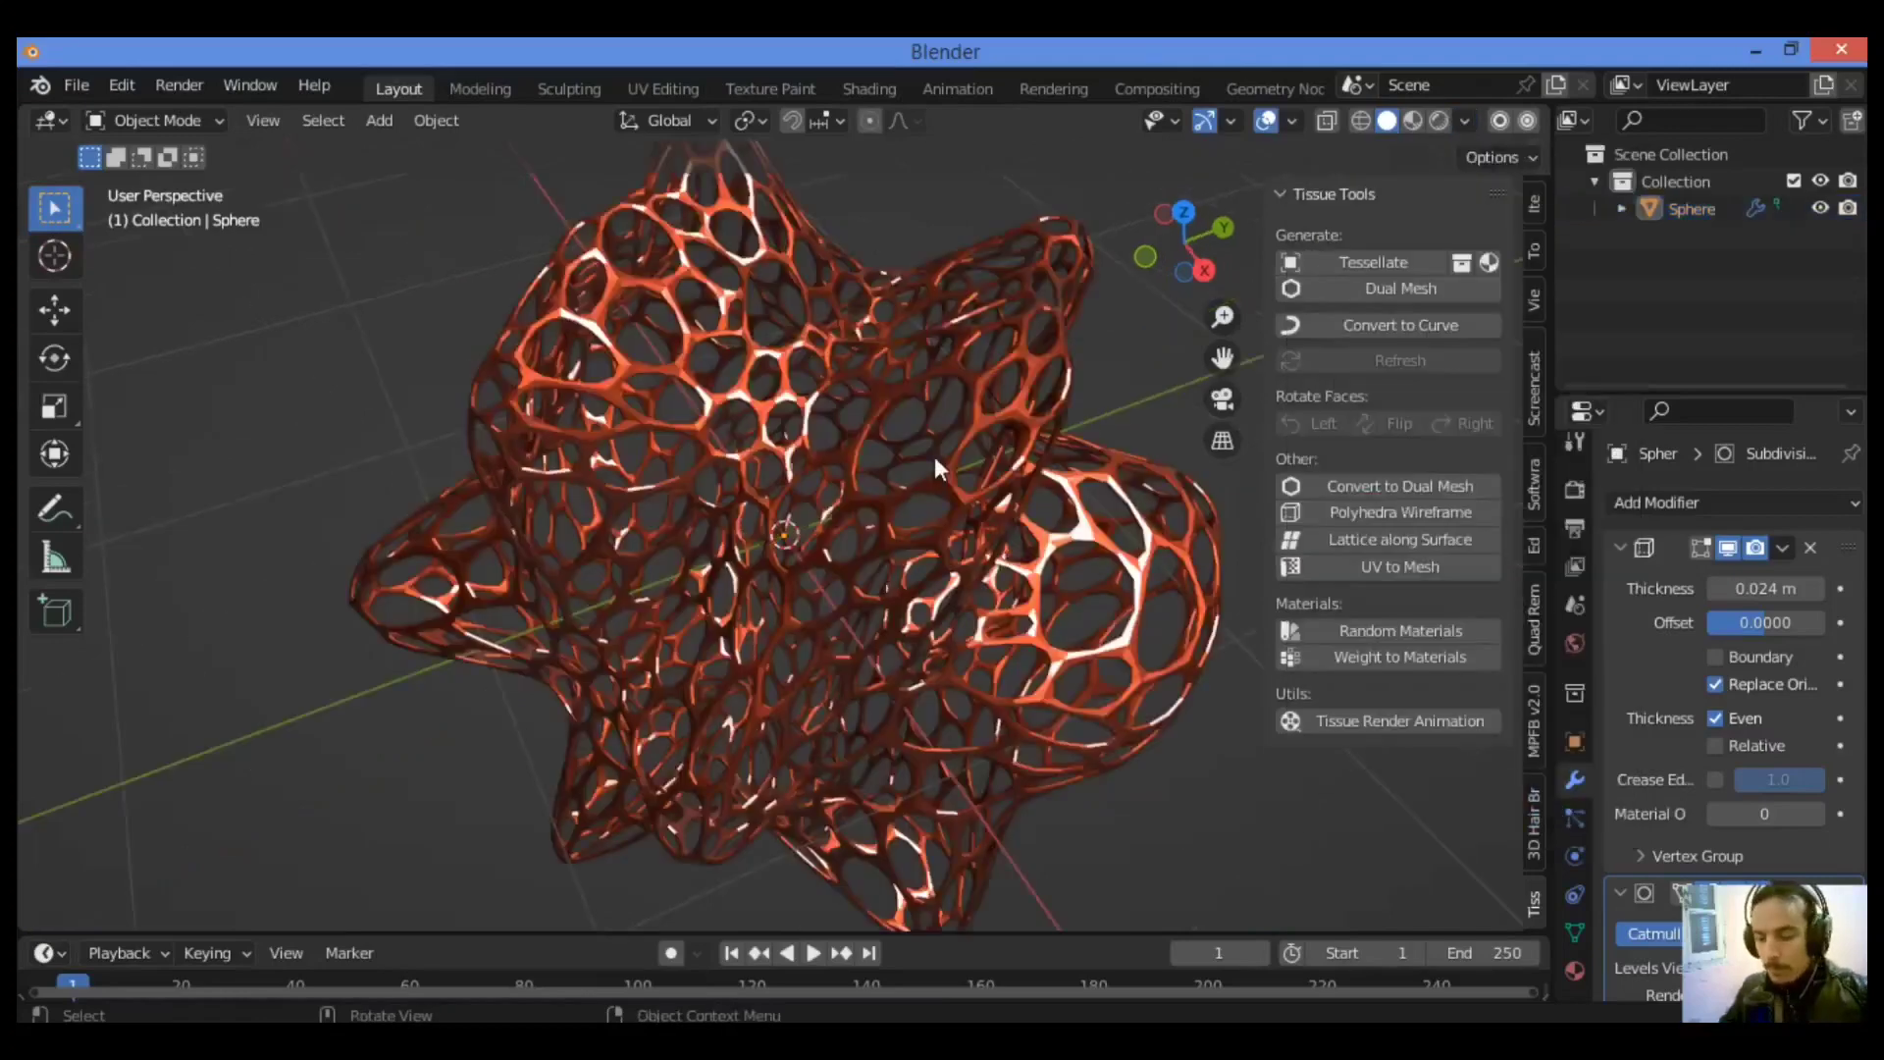